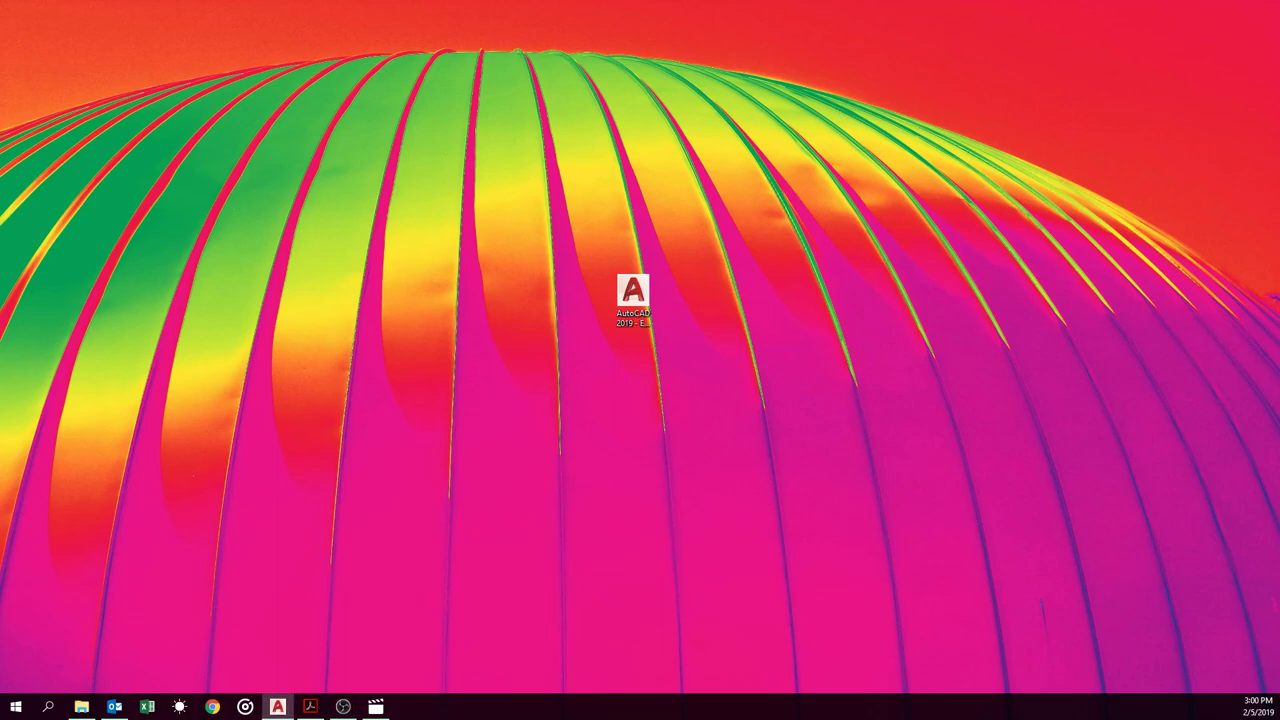
Snap the AutoCAD 2019 window showing assignment 02.dwg to the right half of the screen.
drag(1275, 15, 836, 19)
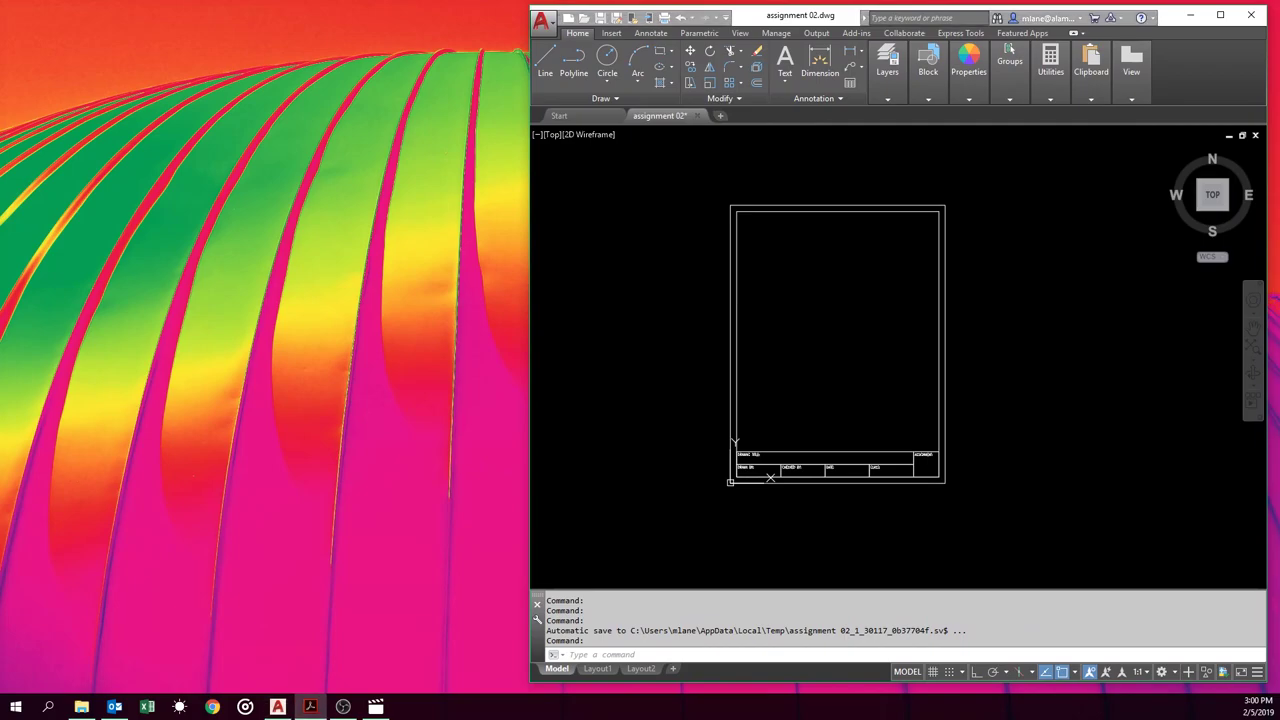
Restore assignment 4.pdf in Adobe Acrobat on the left half of the screen.
click(310, 706)
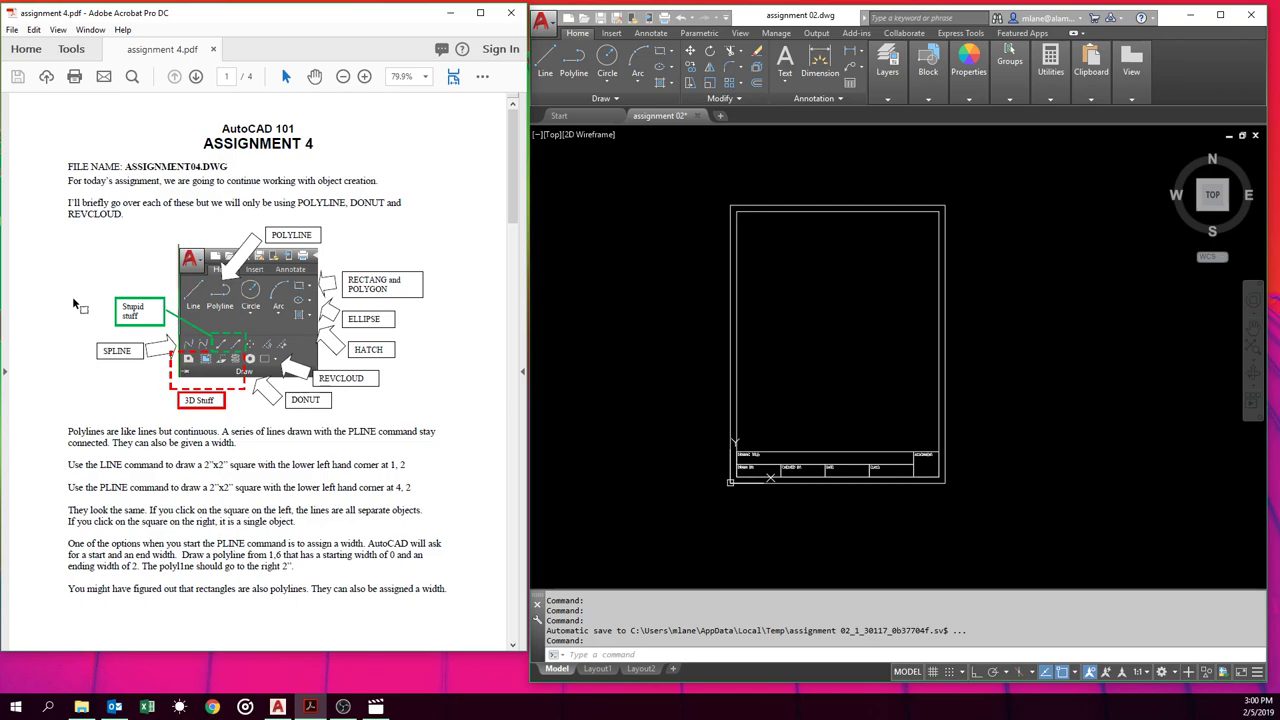
click(616, 101)
click(616, 98)
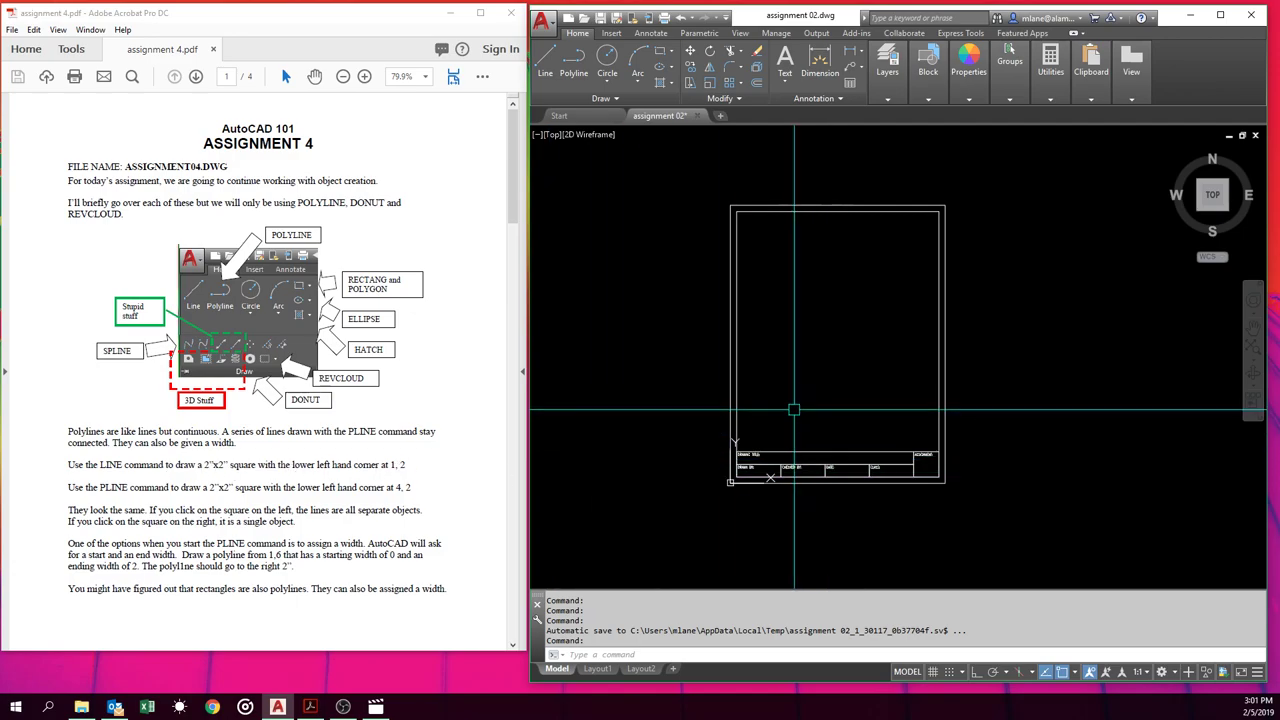
Start a LINE at 1,2 with Ortho turned on.
text(l)
key(Return)
text(1,2)
key(Return)
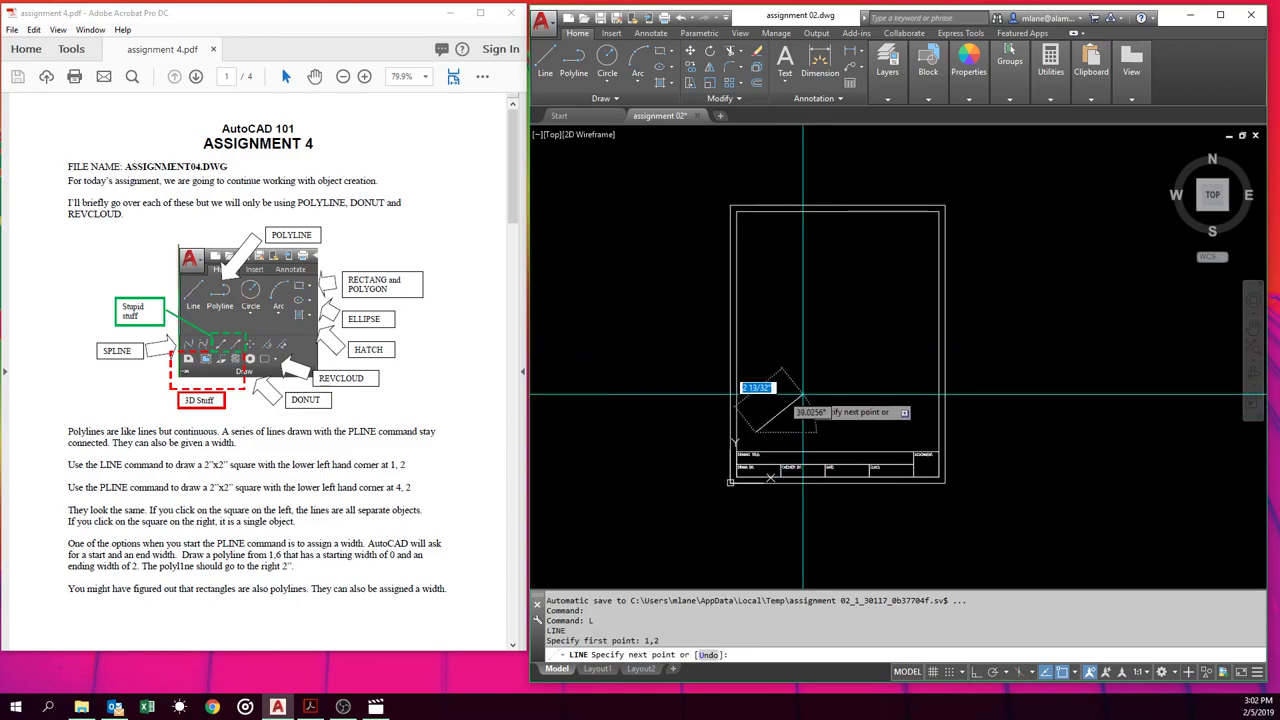
key(F8)
scroll(802, 395, up, 4)
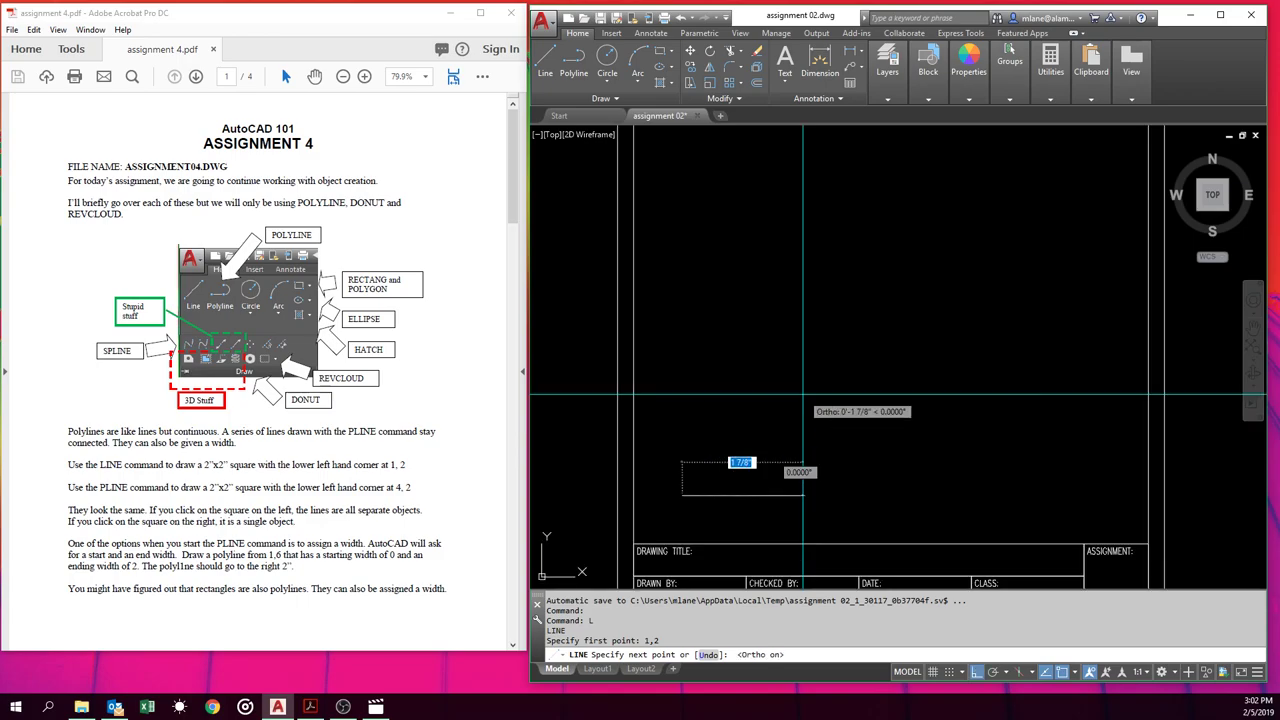
Draw three 2-unit sides and close the square back at 1,2.
text(2)
key(Return)
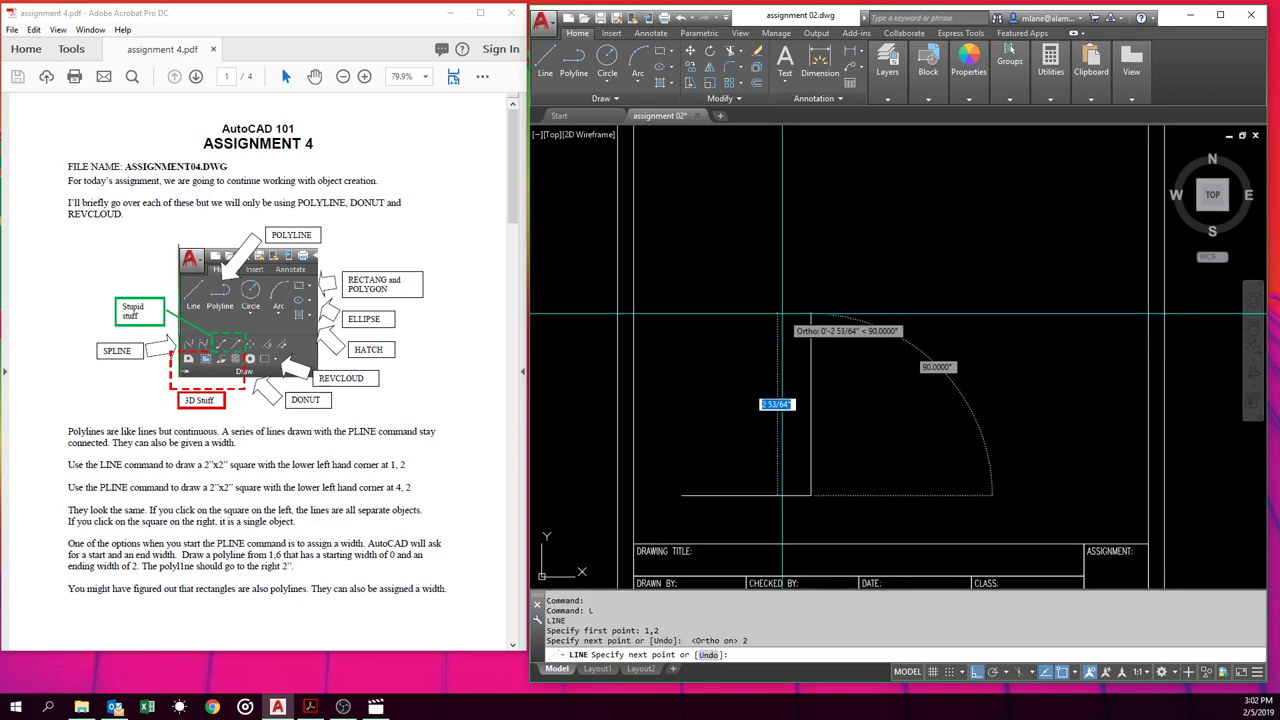
text(2)
key(Return)
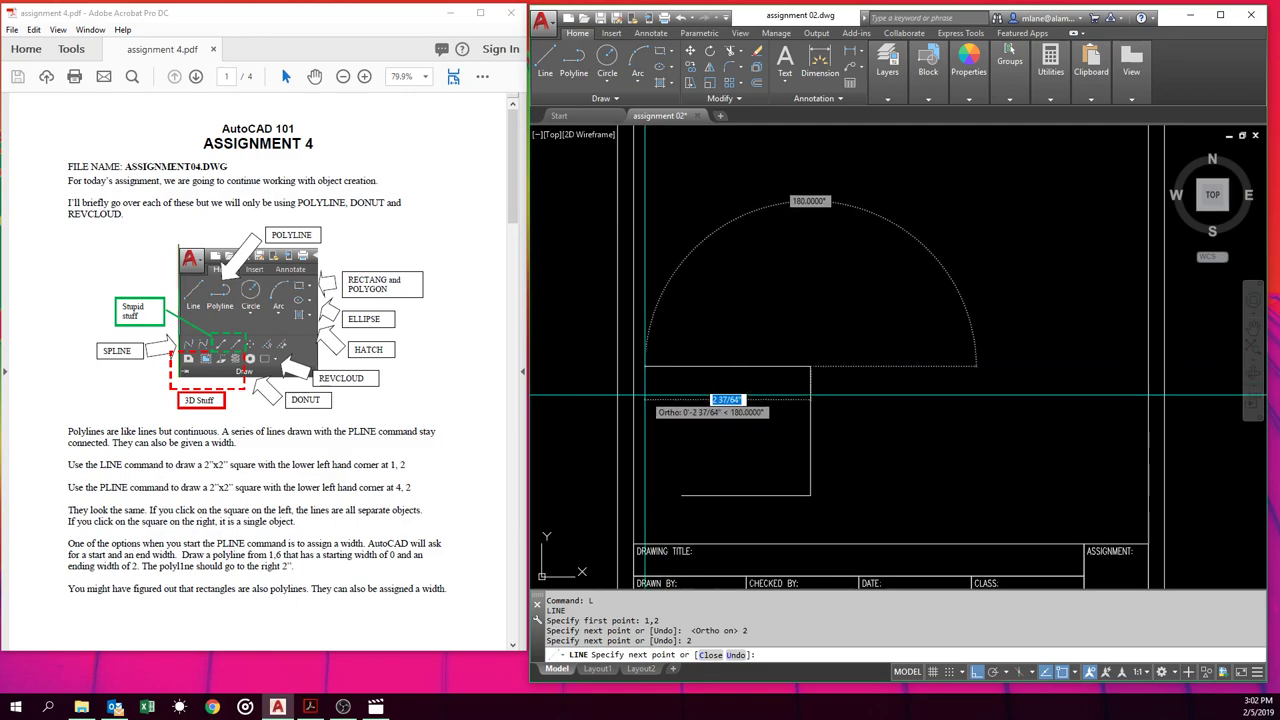
text(2)
key(Return)
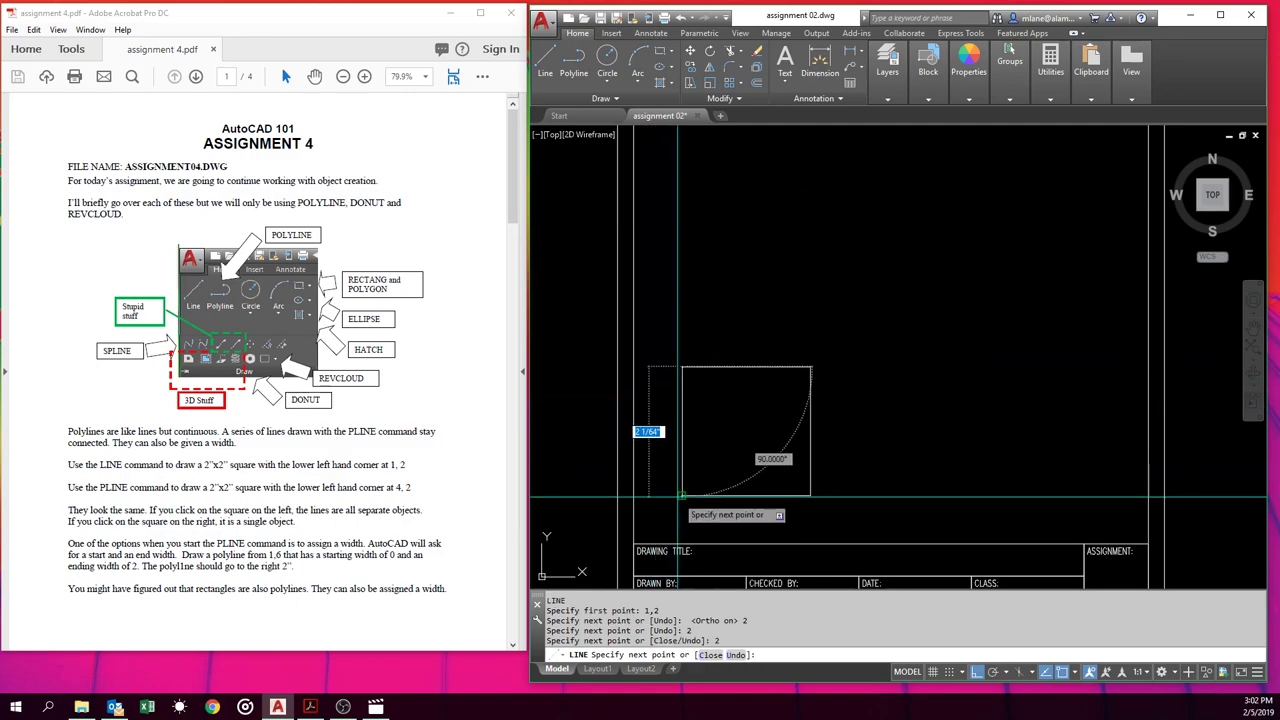
click(679, 495)
key(Return)
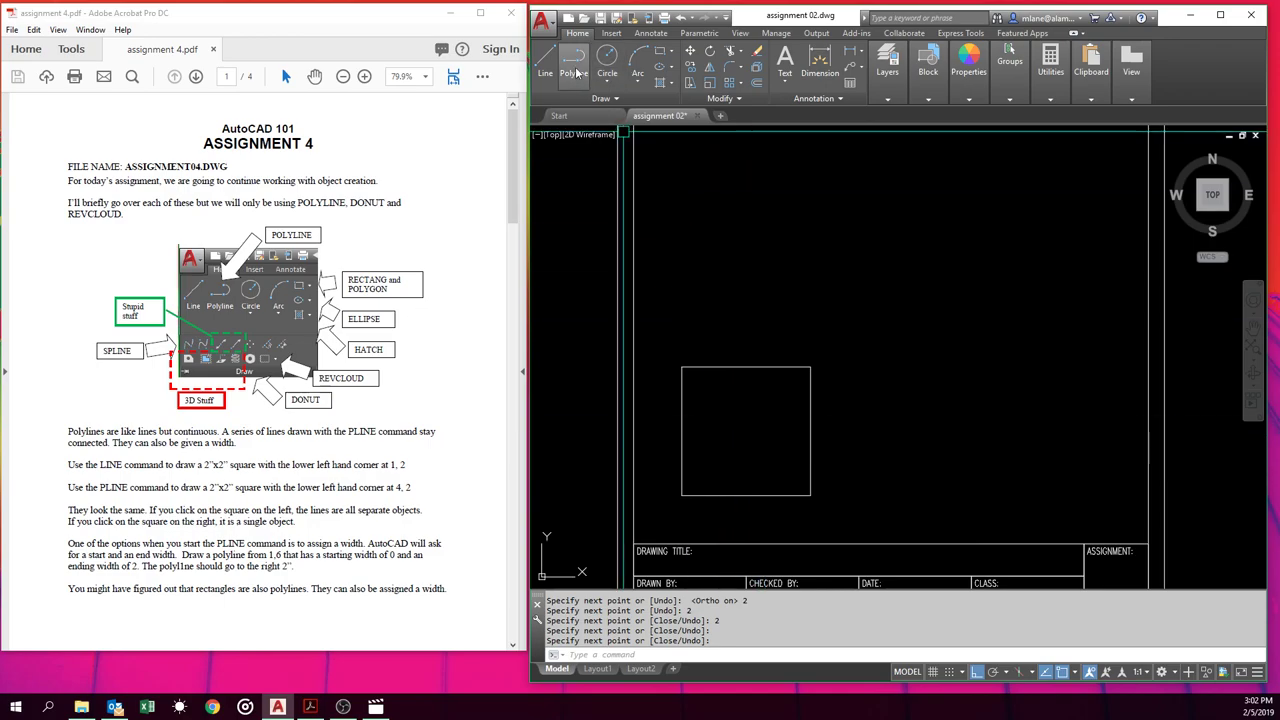
Draw a closed PLINE square with 2-unit sides starting at 4,2.
text(PLINE)
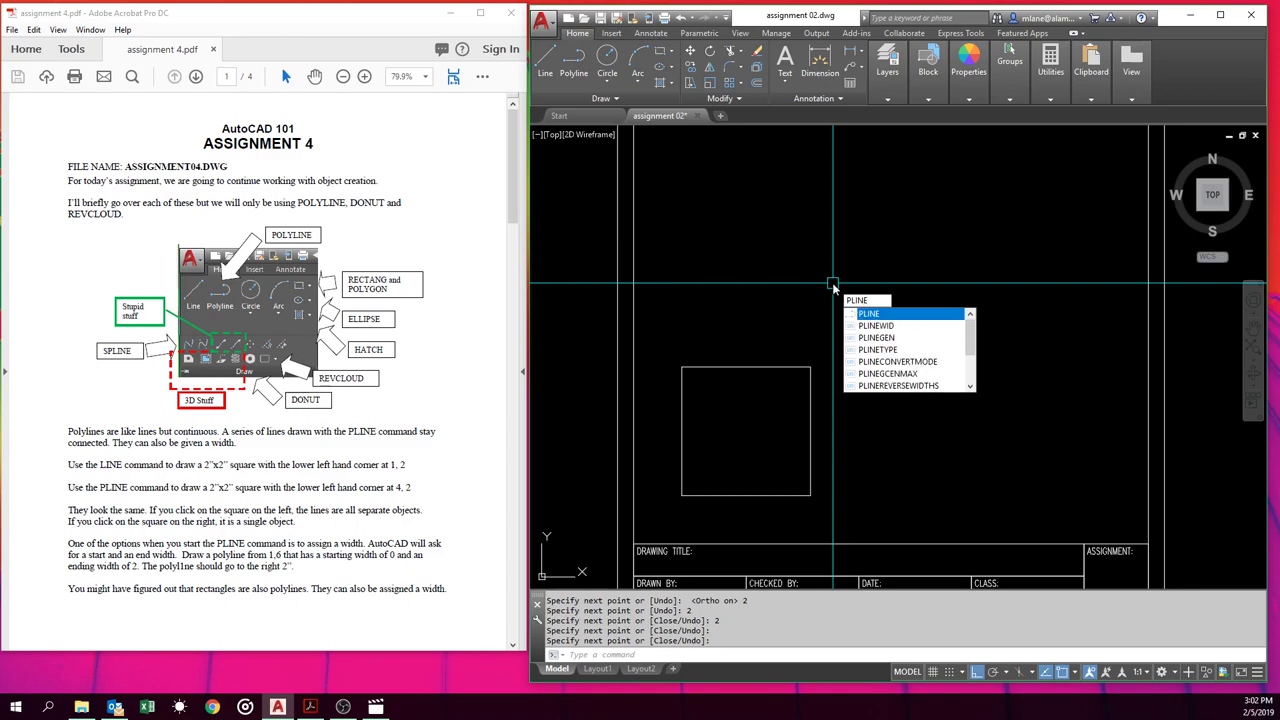
key(Return)
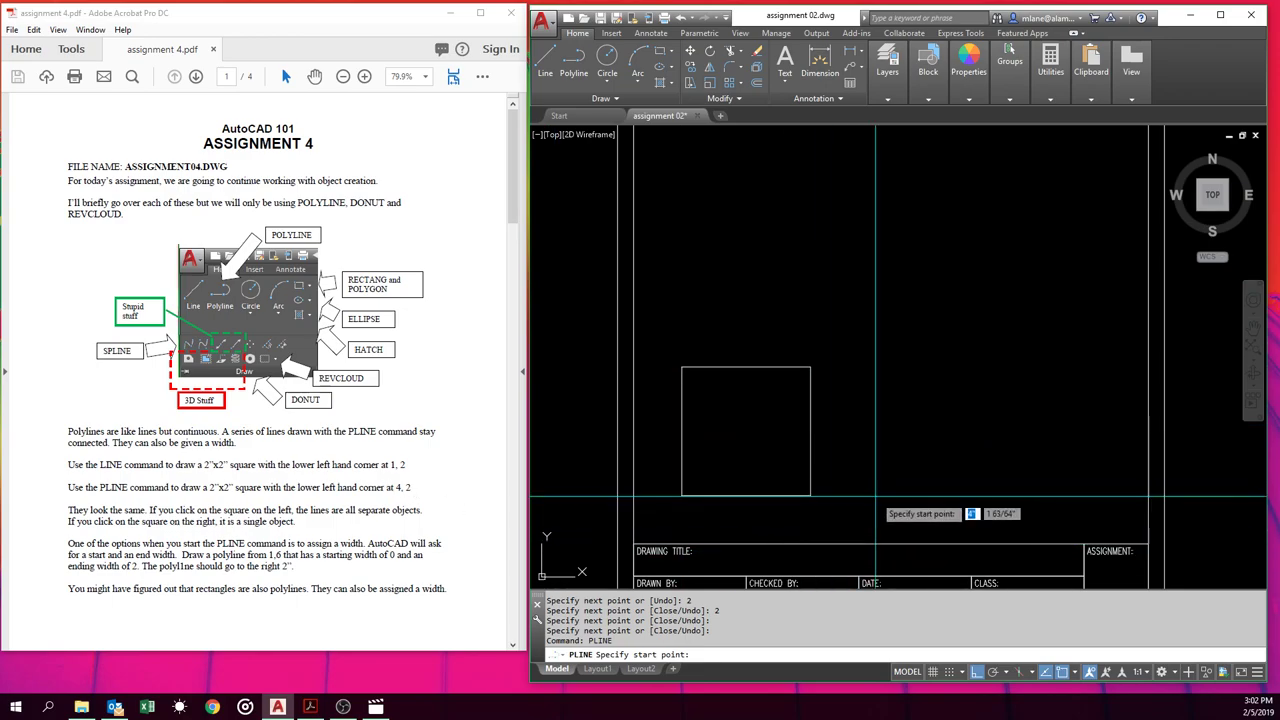
text(4,2)
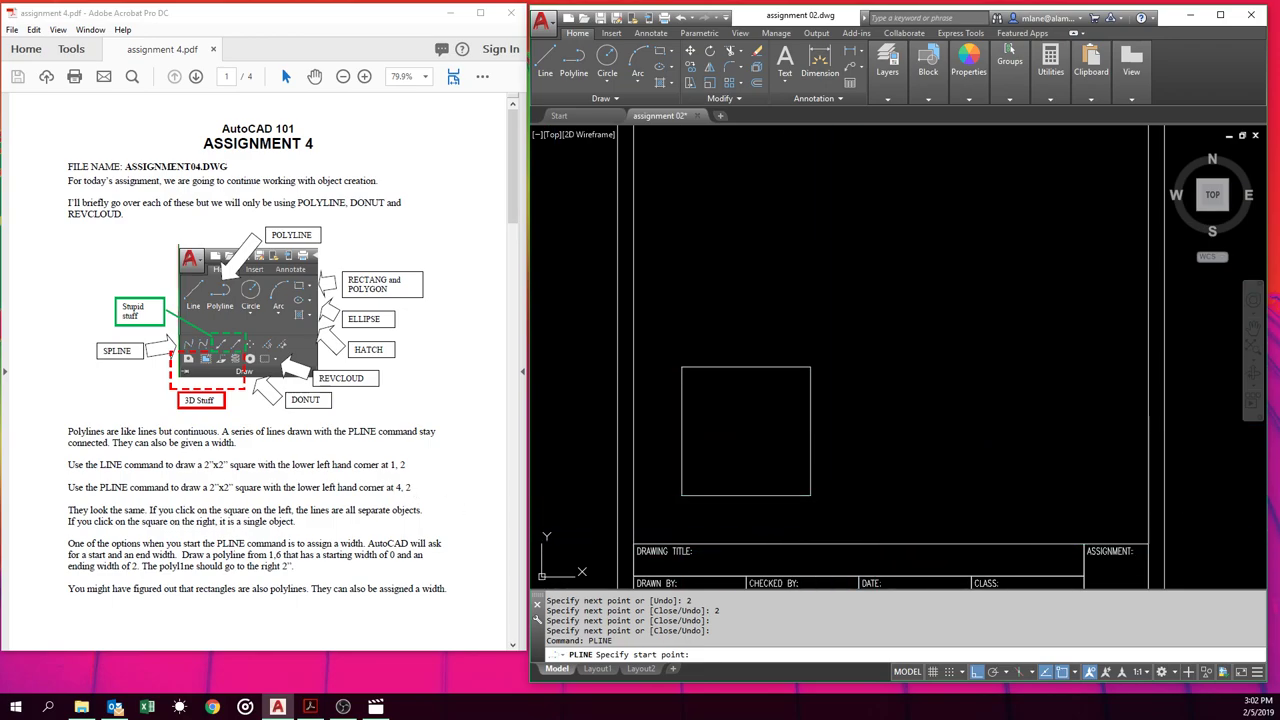
key(Return)
text(2)
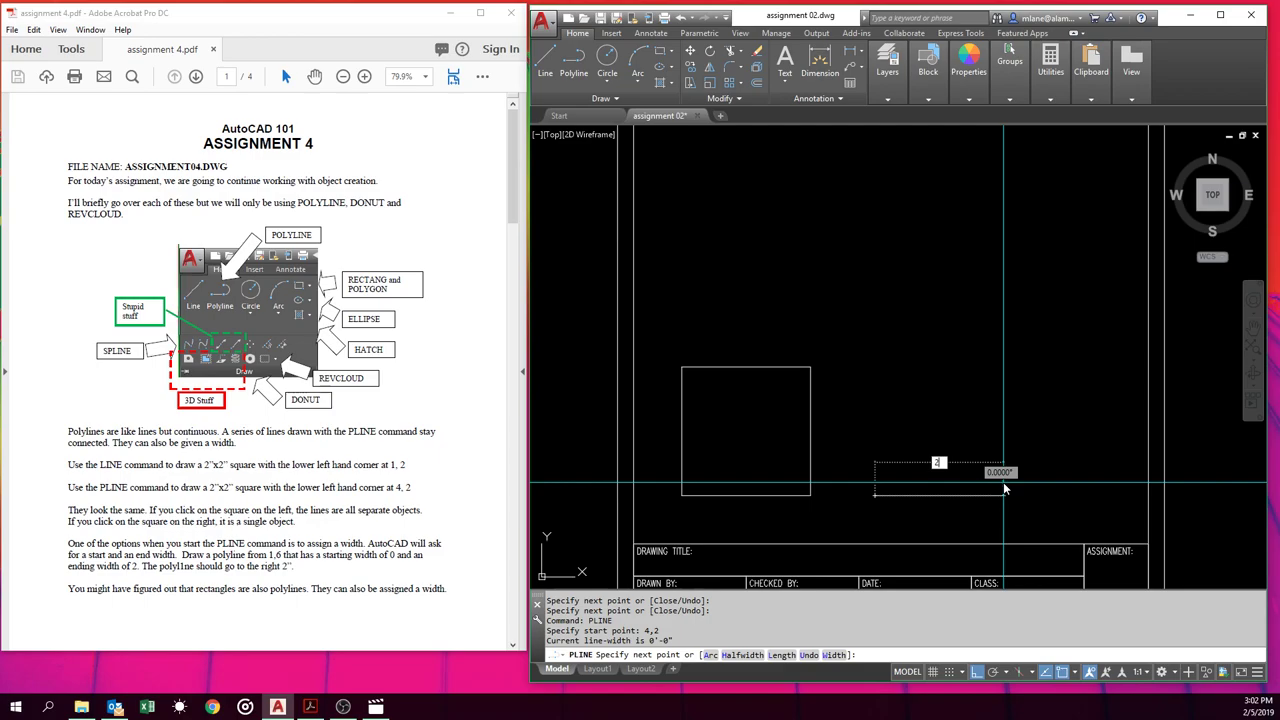
key(Return)
text(2)
key(Return)
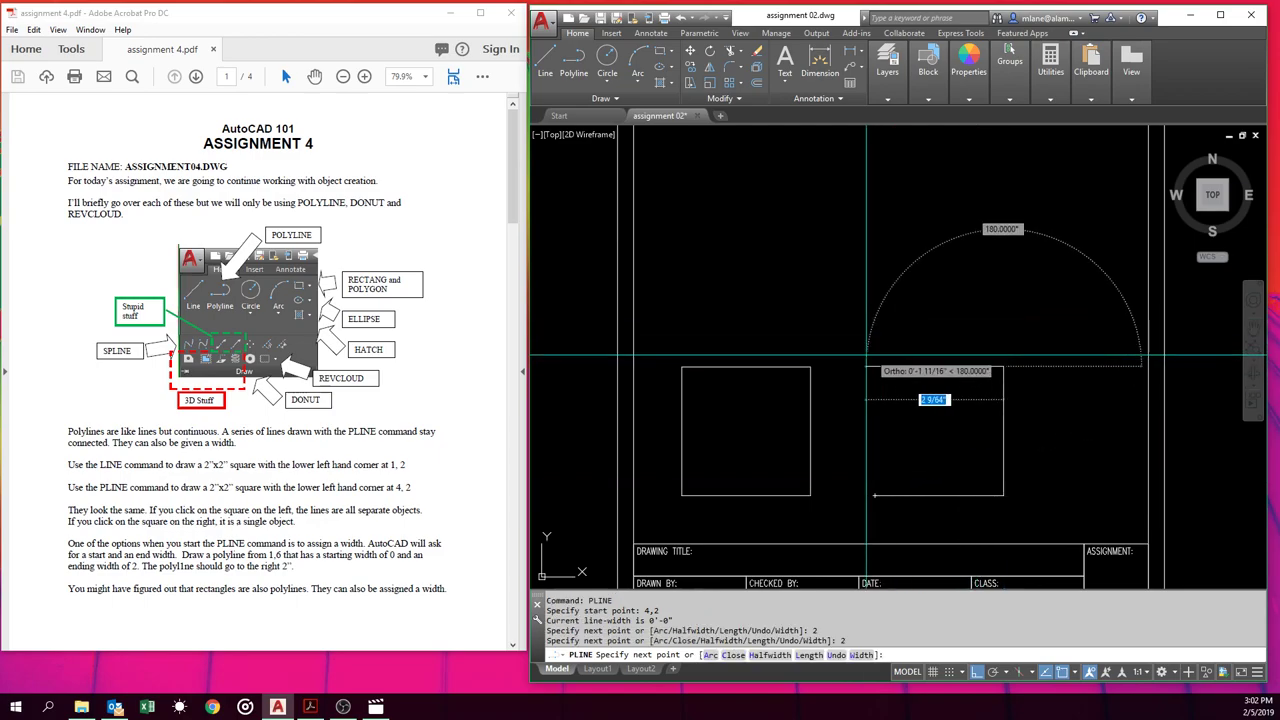
text(2)
key(Return)
click(875, 495)
key(Escape)
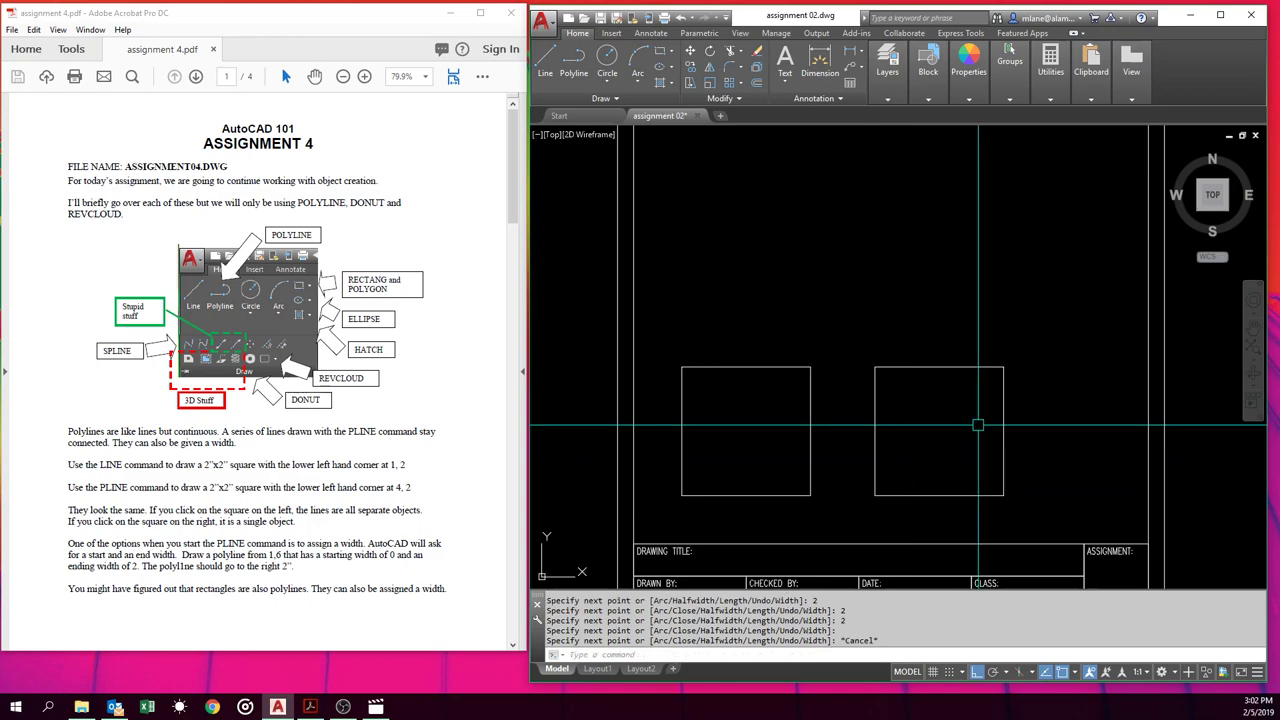
text(m)
key(Return)
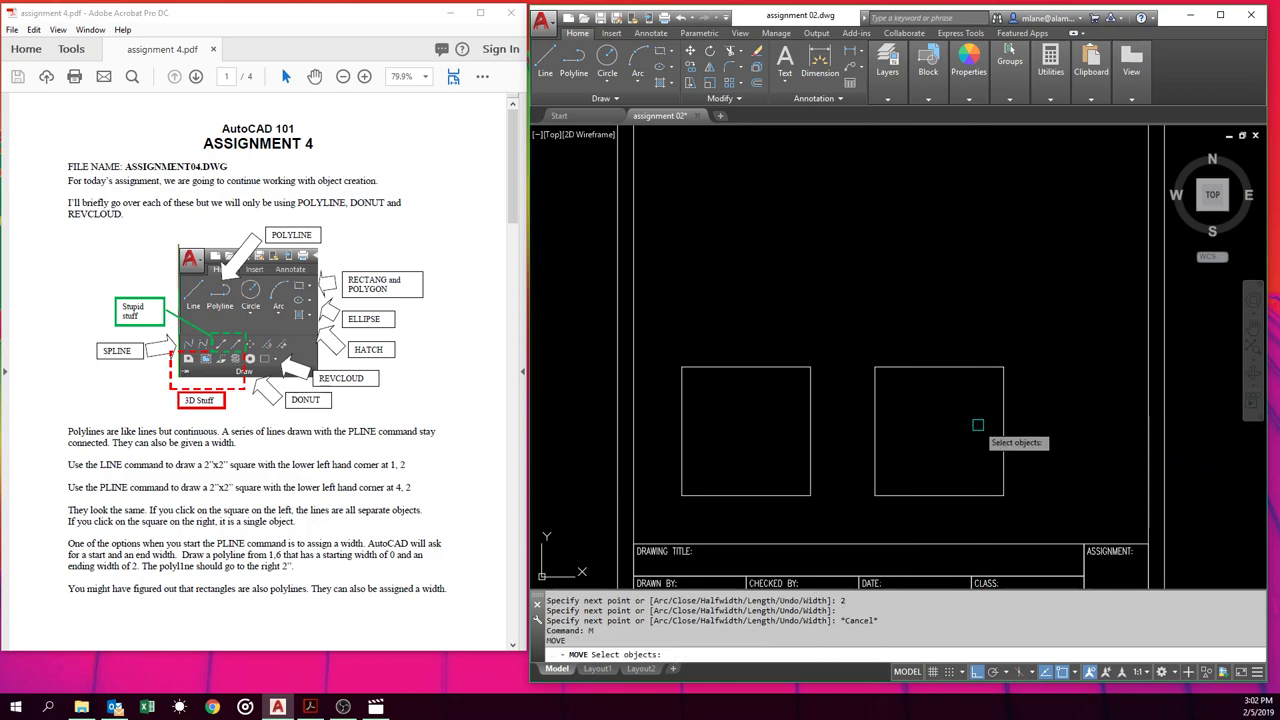
click(812, 396)
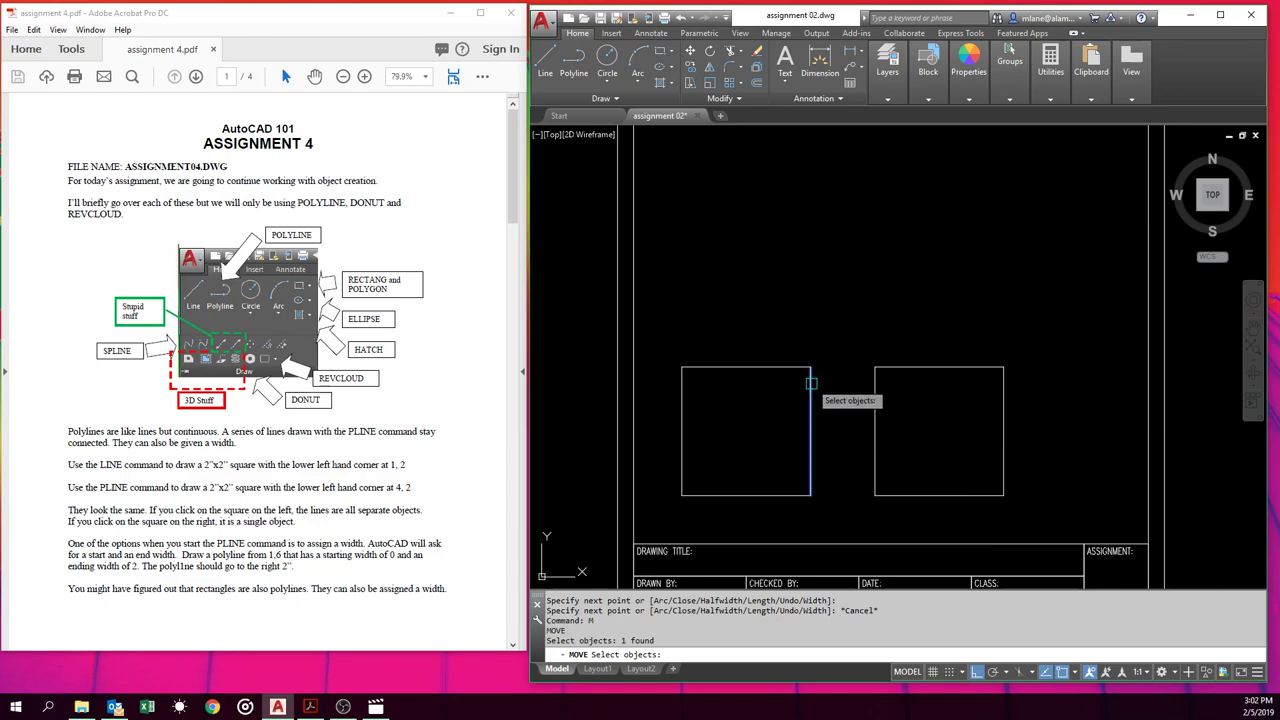
click(796, 367)
click(681, 420)
click(733, 496)
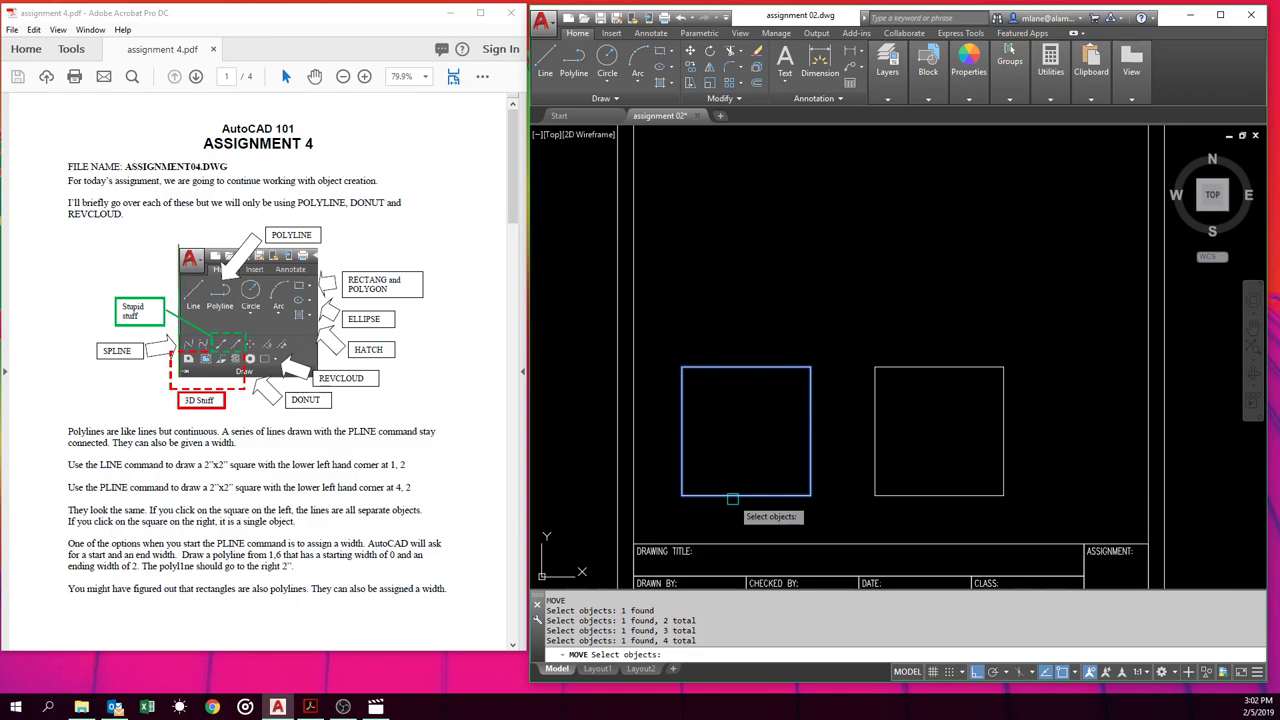
click(875, 458)
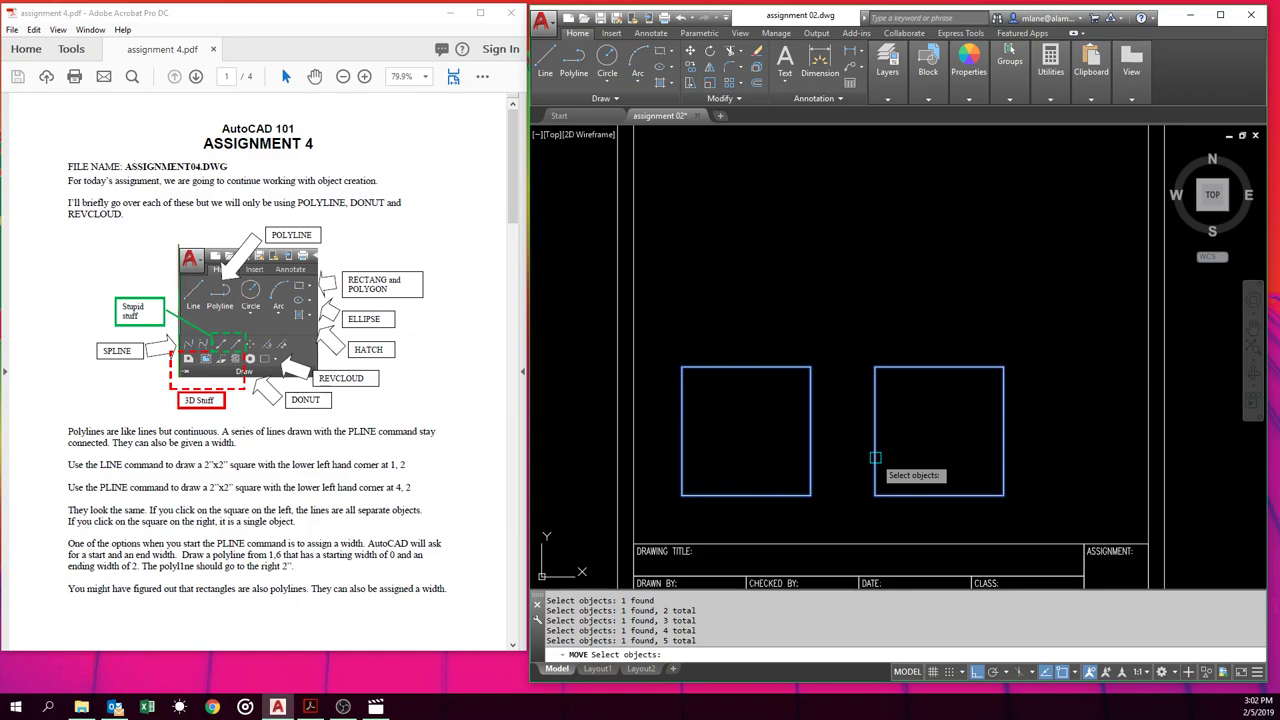
key(Escape)
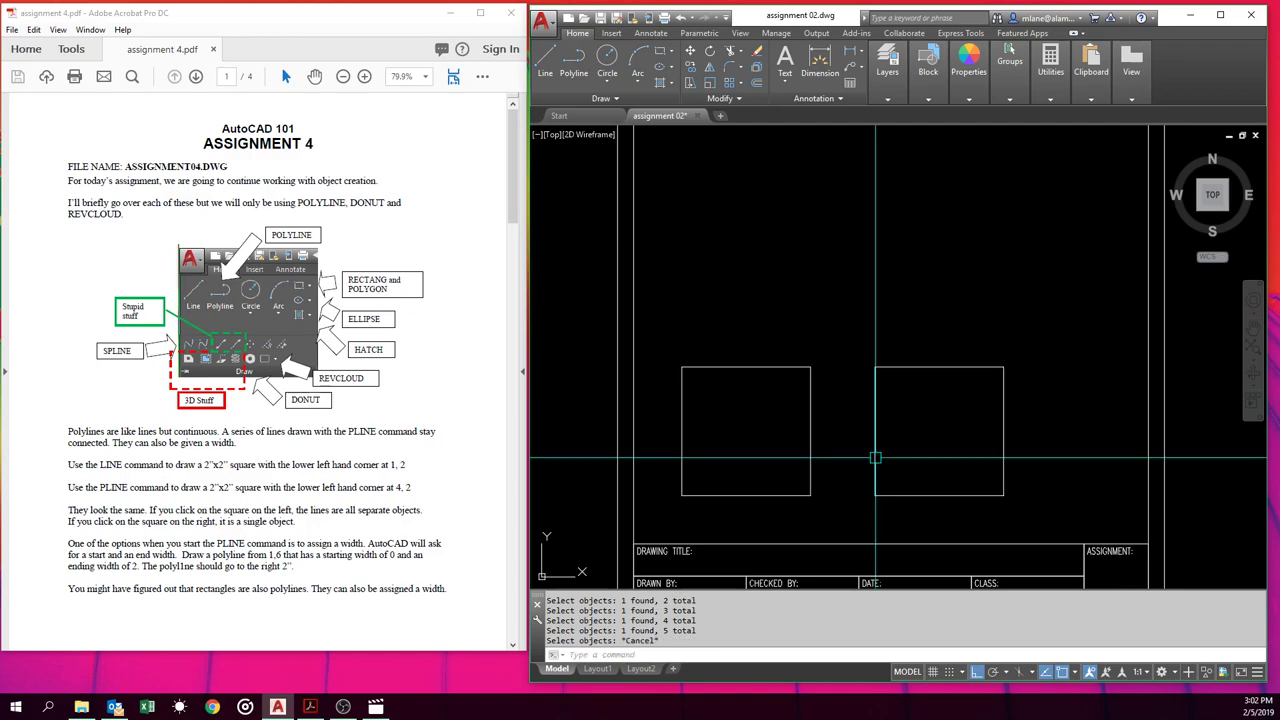
click(875, 458)
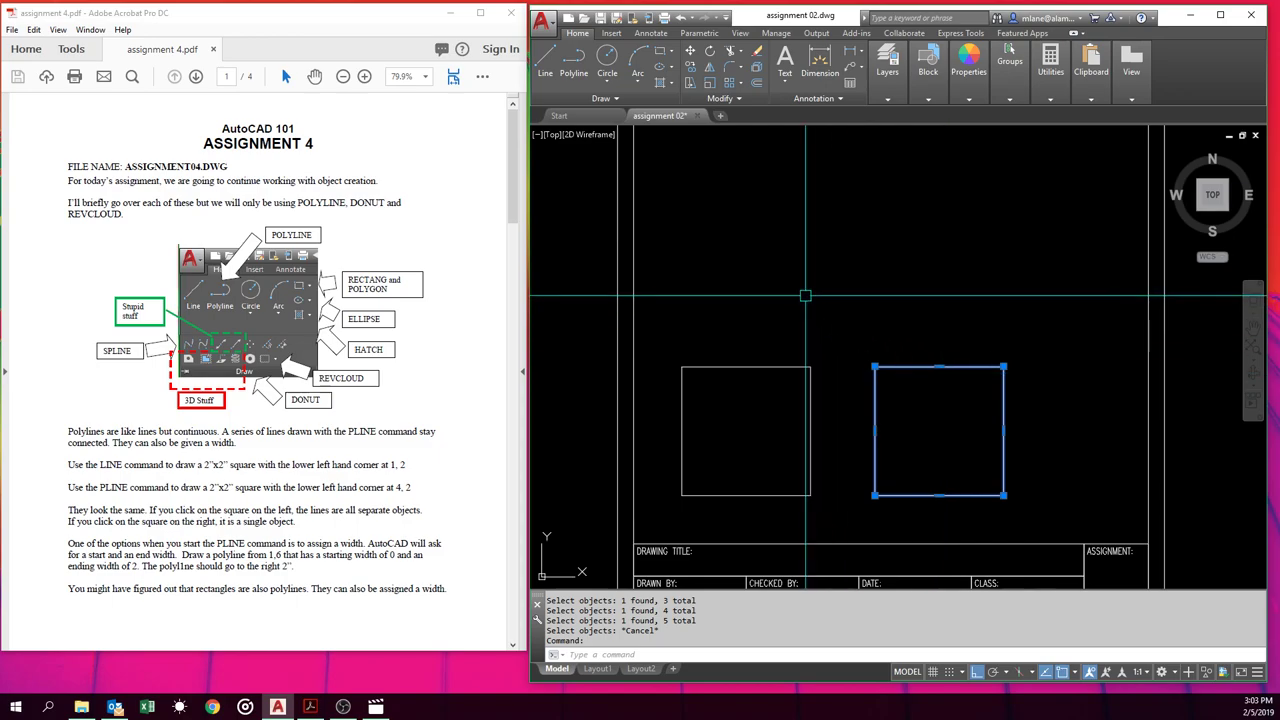
Clear the selection and start a PL polyline at point 1,6.
key(Escape)
text(PL)
key(Return)
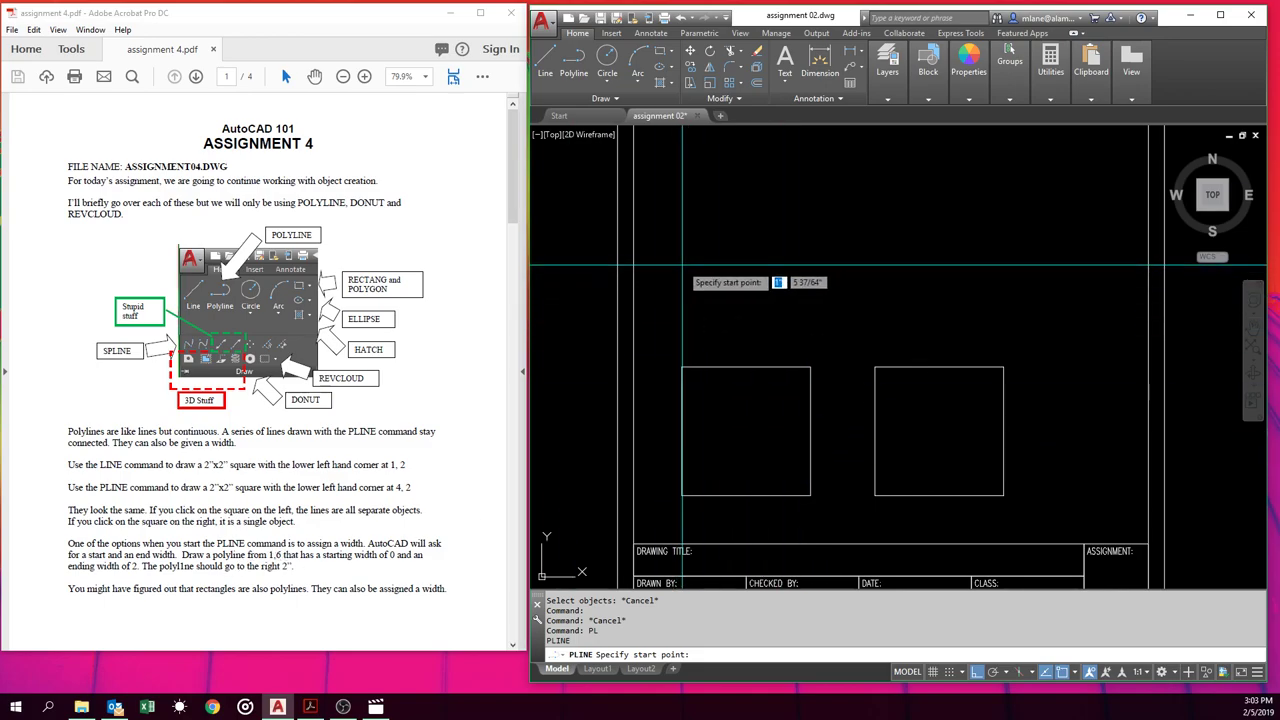
text(1,6)
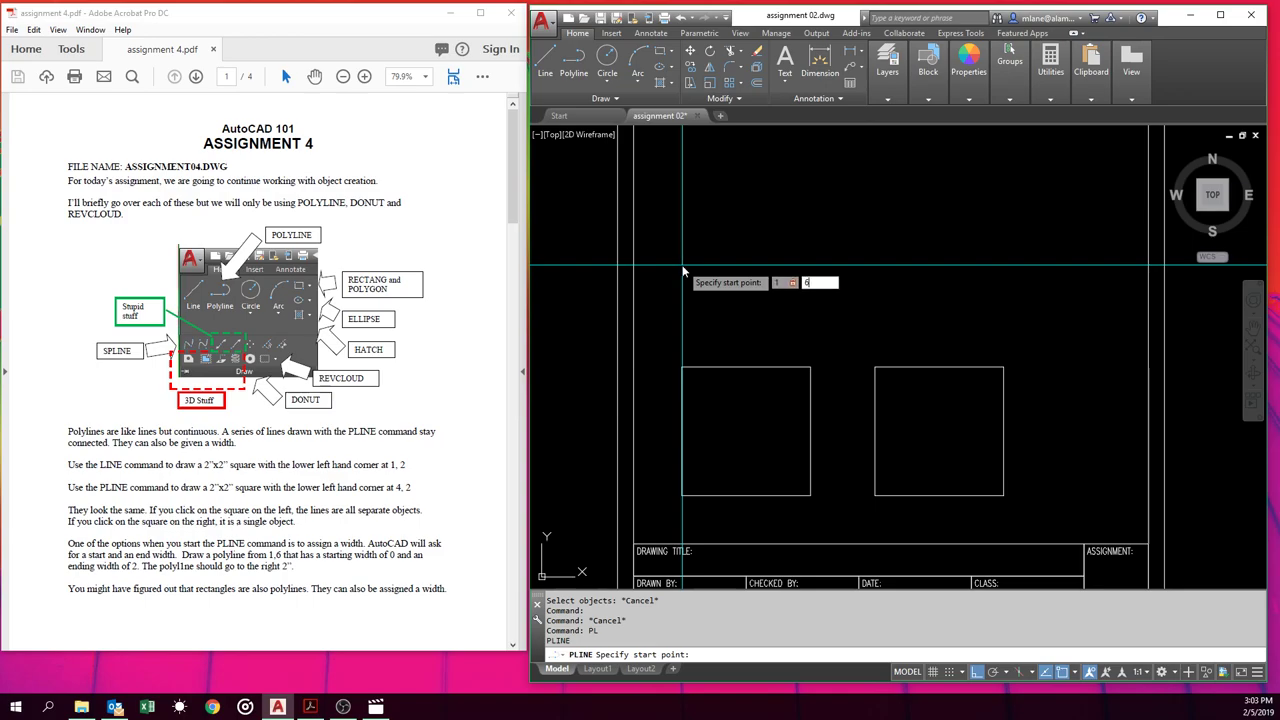
key(Return)
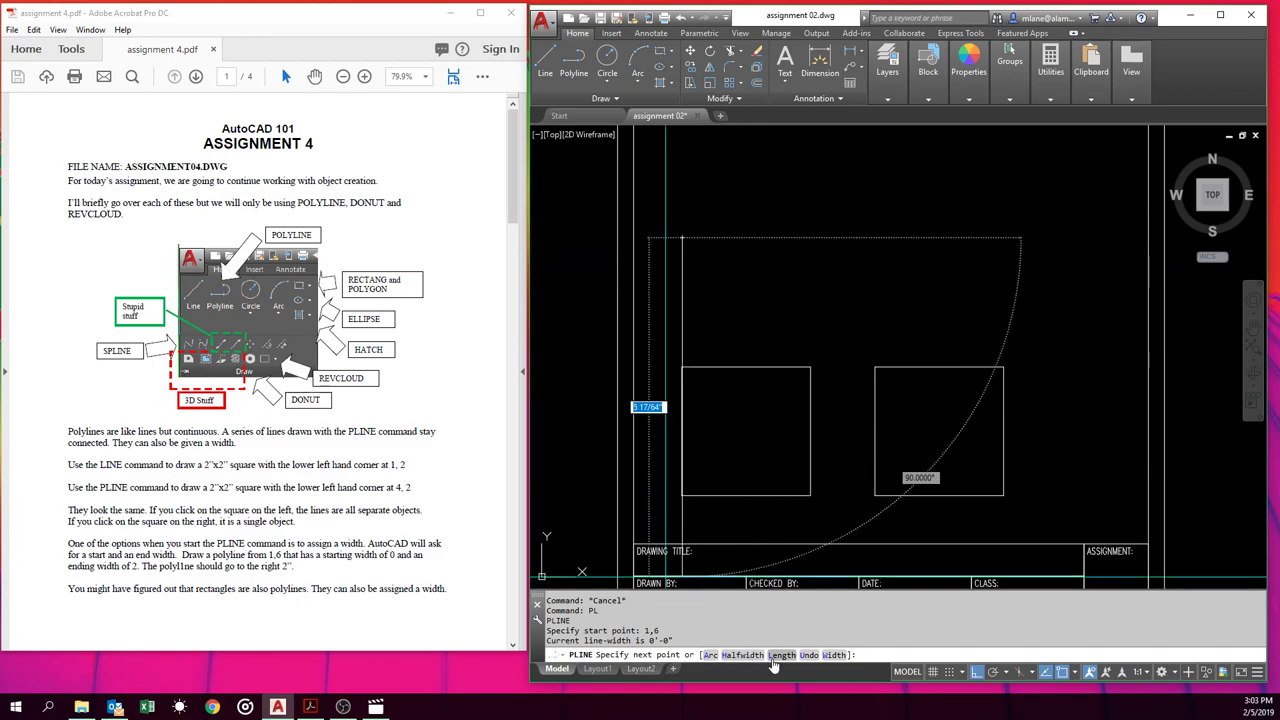
Draw a 2-unit arrowhead segment tapering from width 0 to 2.
click(830, 656)
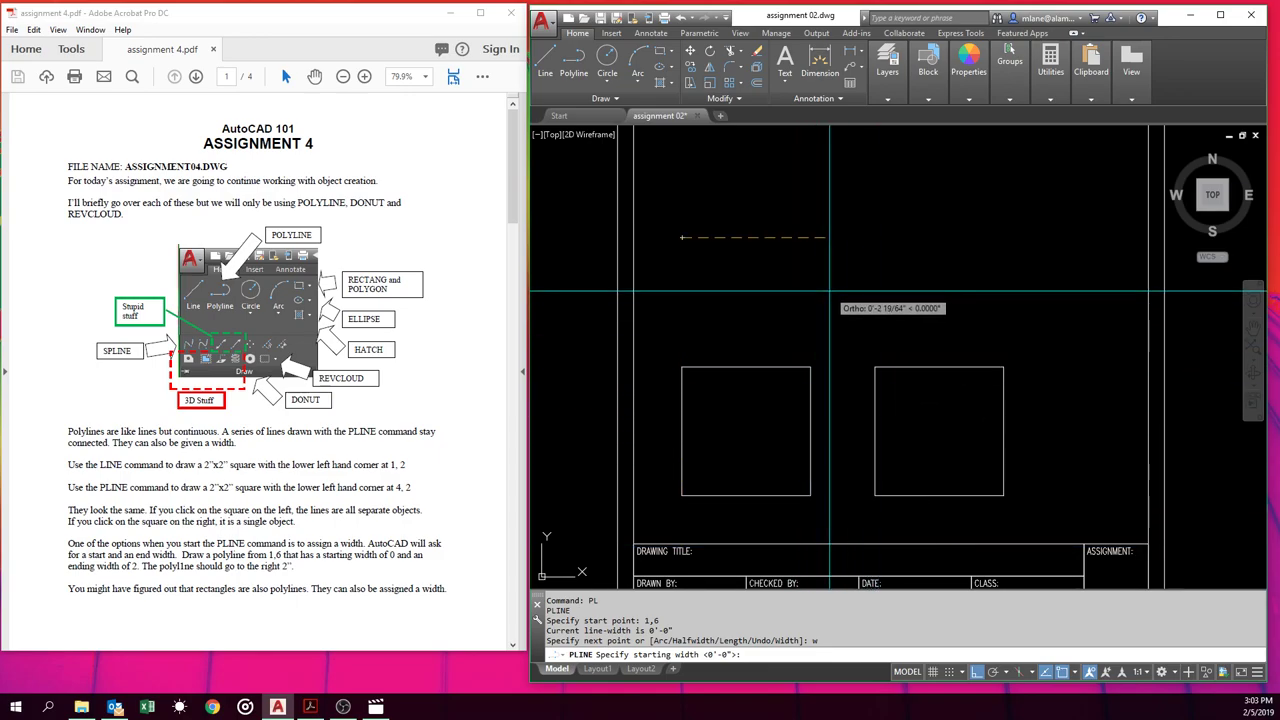
key(Return)
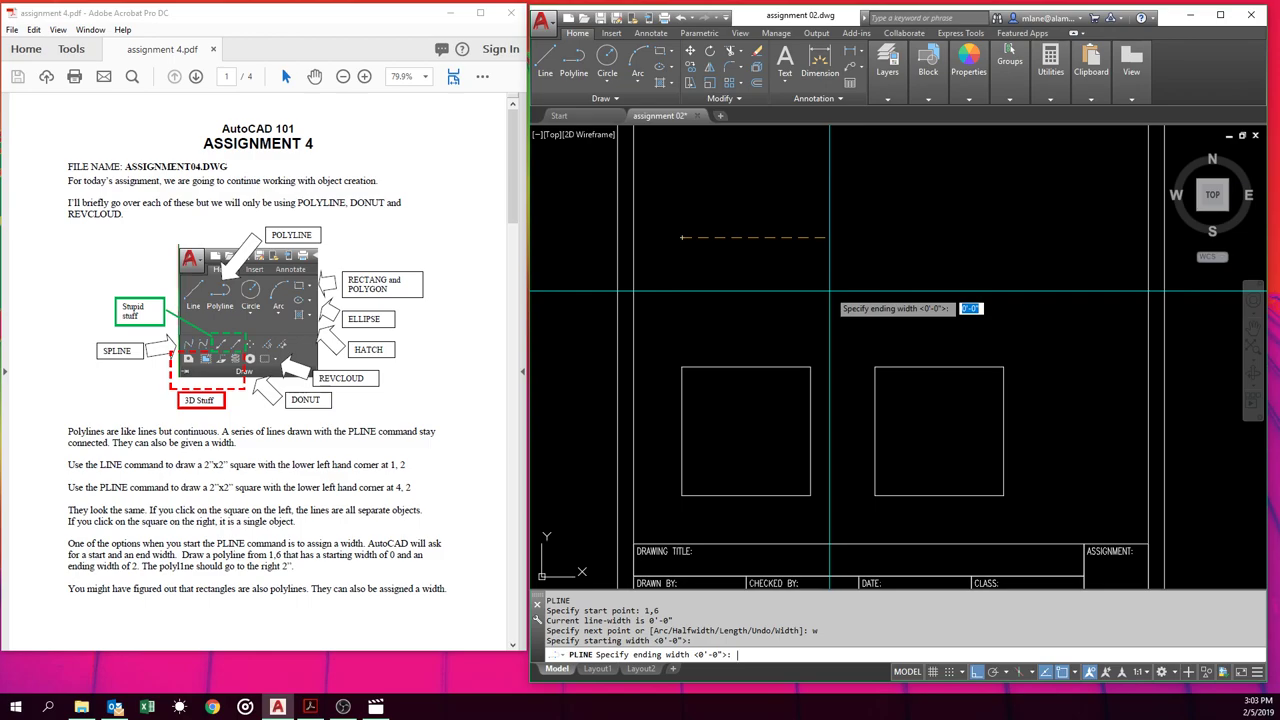
text(2)
key(Return)
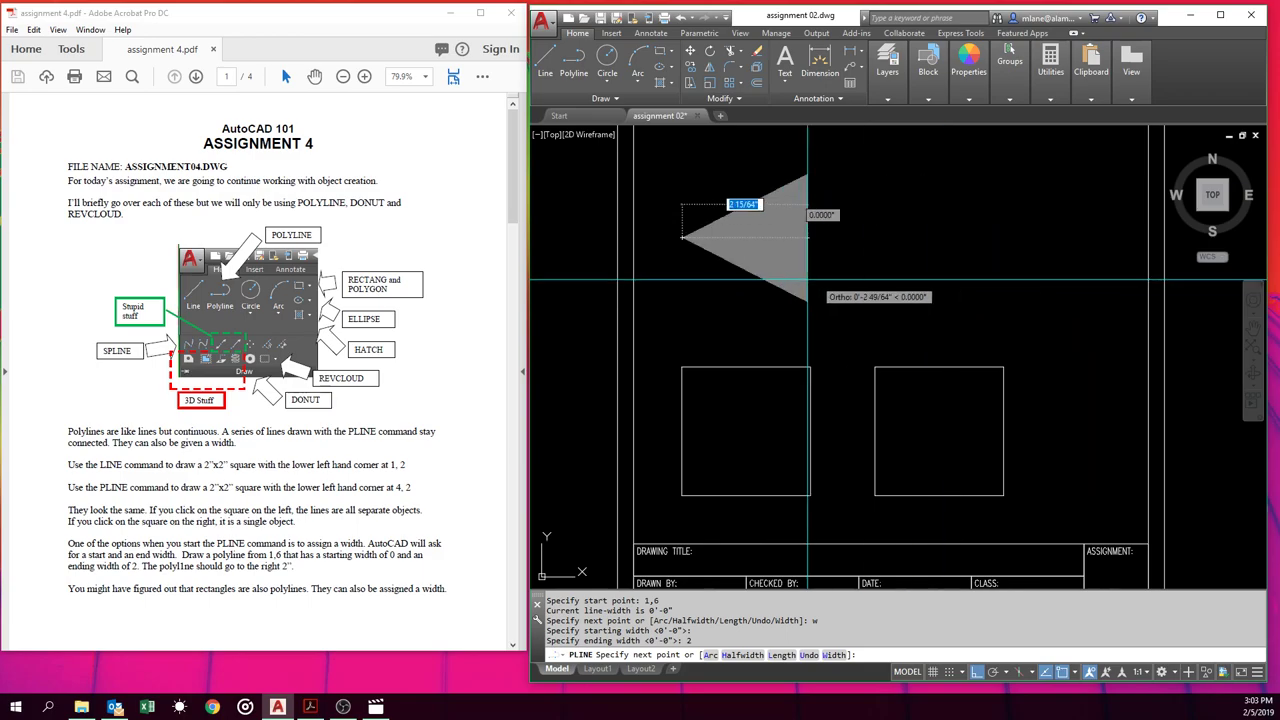
text(2)
key(Return)
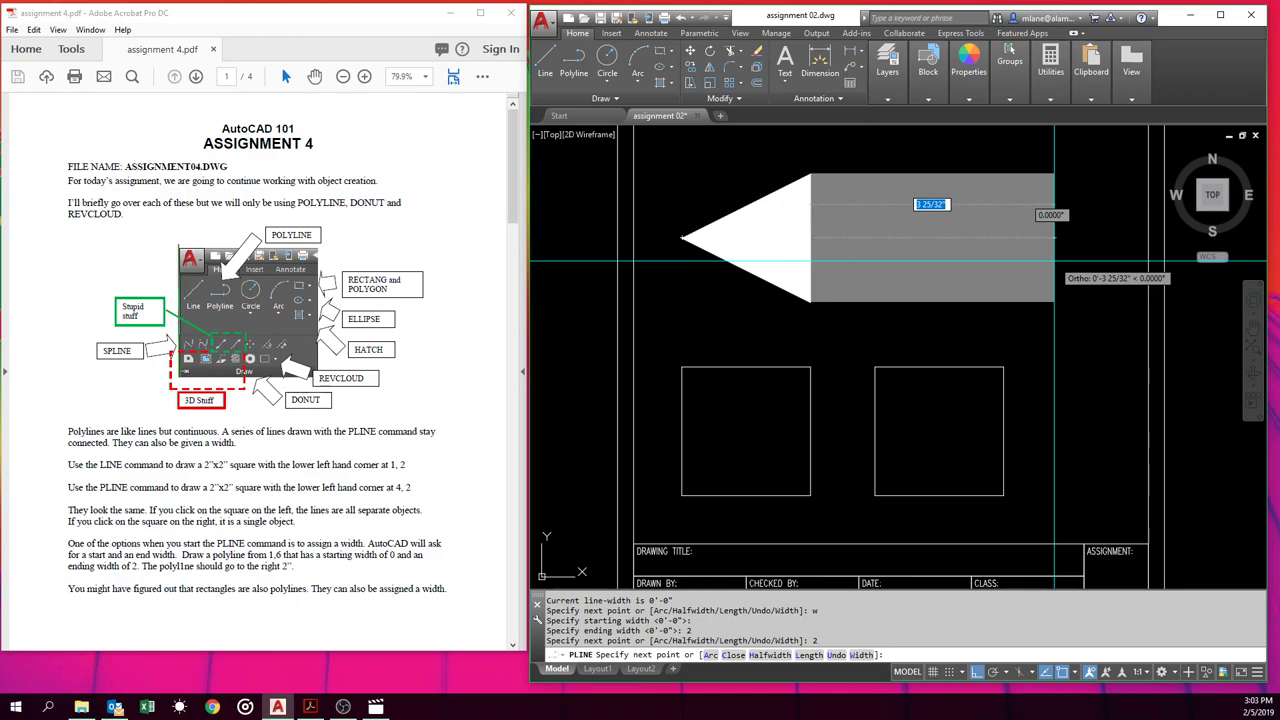
Change the width to 1 and add a 4-unit shaft segment.
text(w)
key(Return)
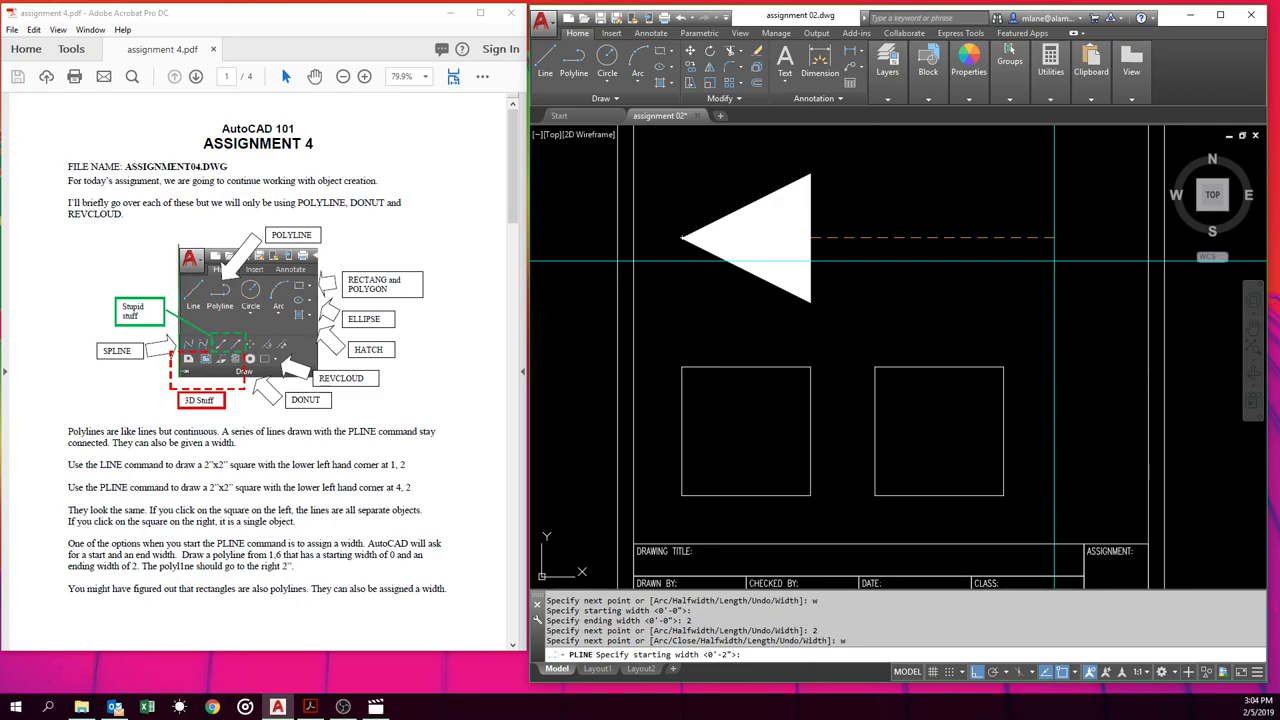
text(1)
key(Return)
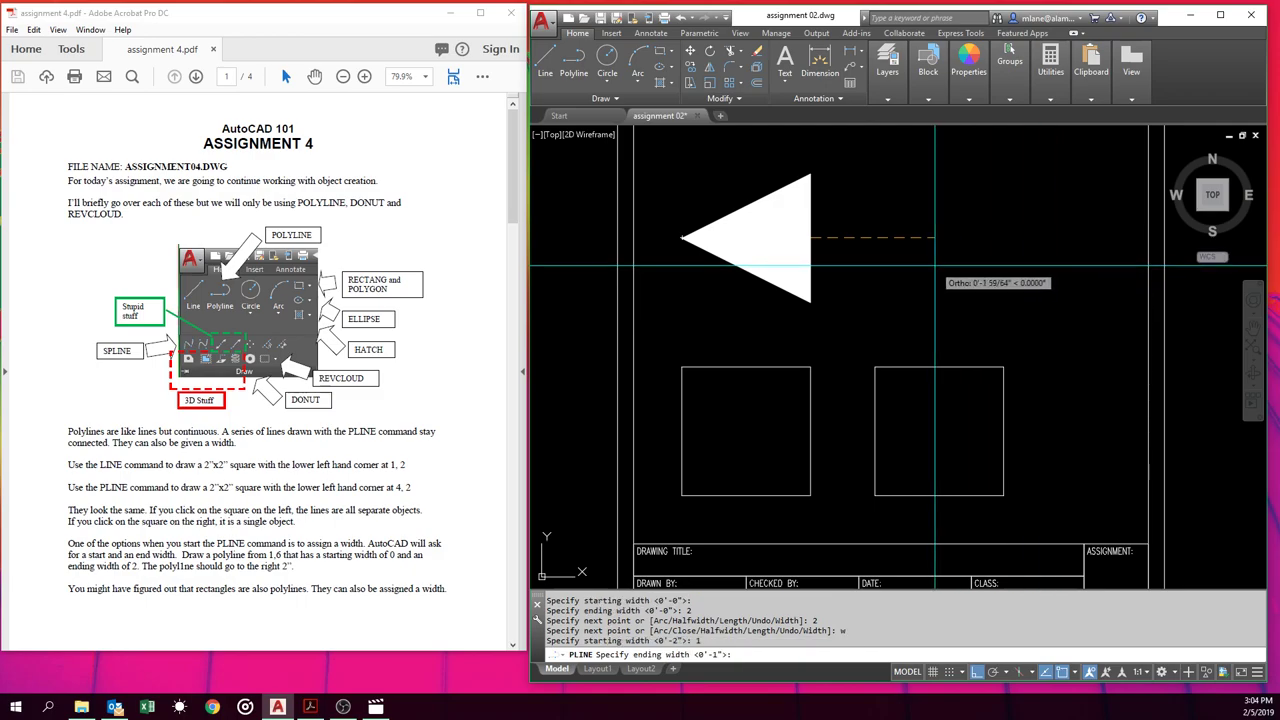
key(Return)
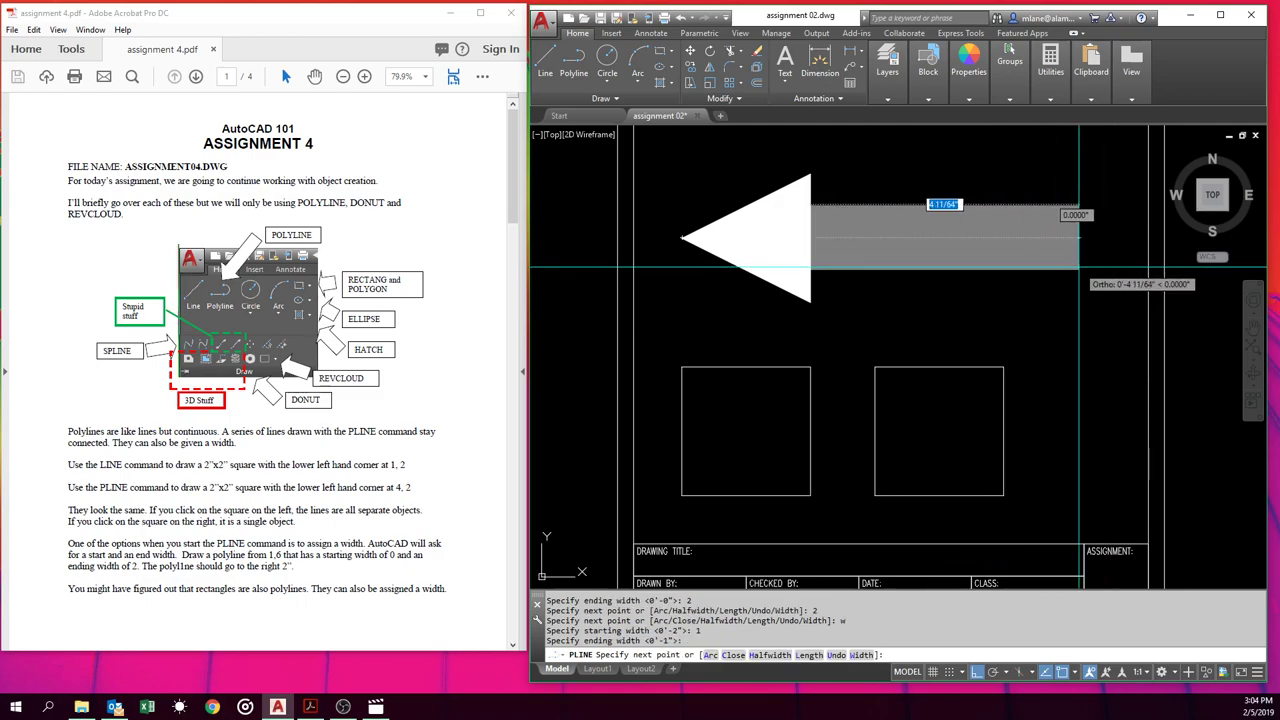
text(4)
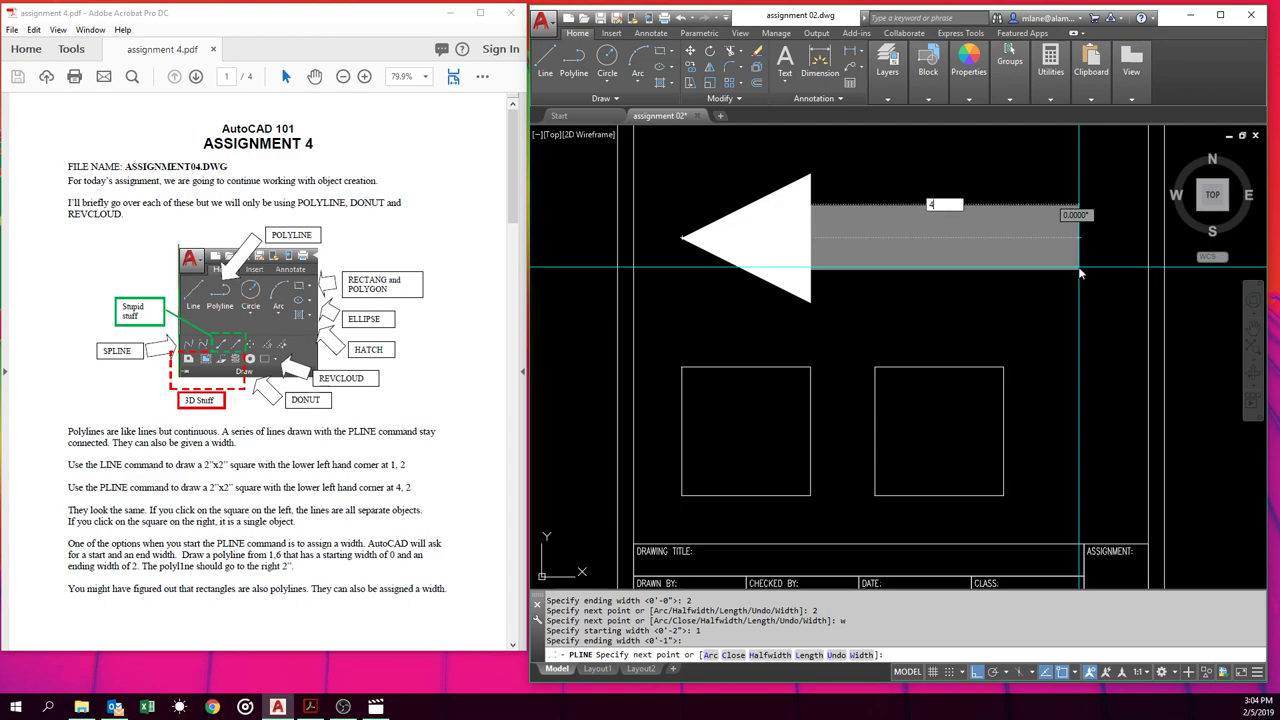
key(Return)
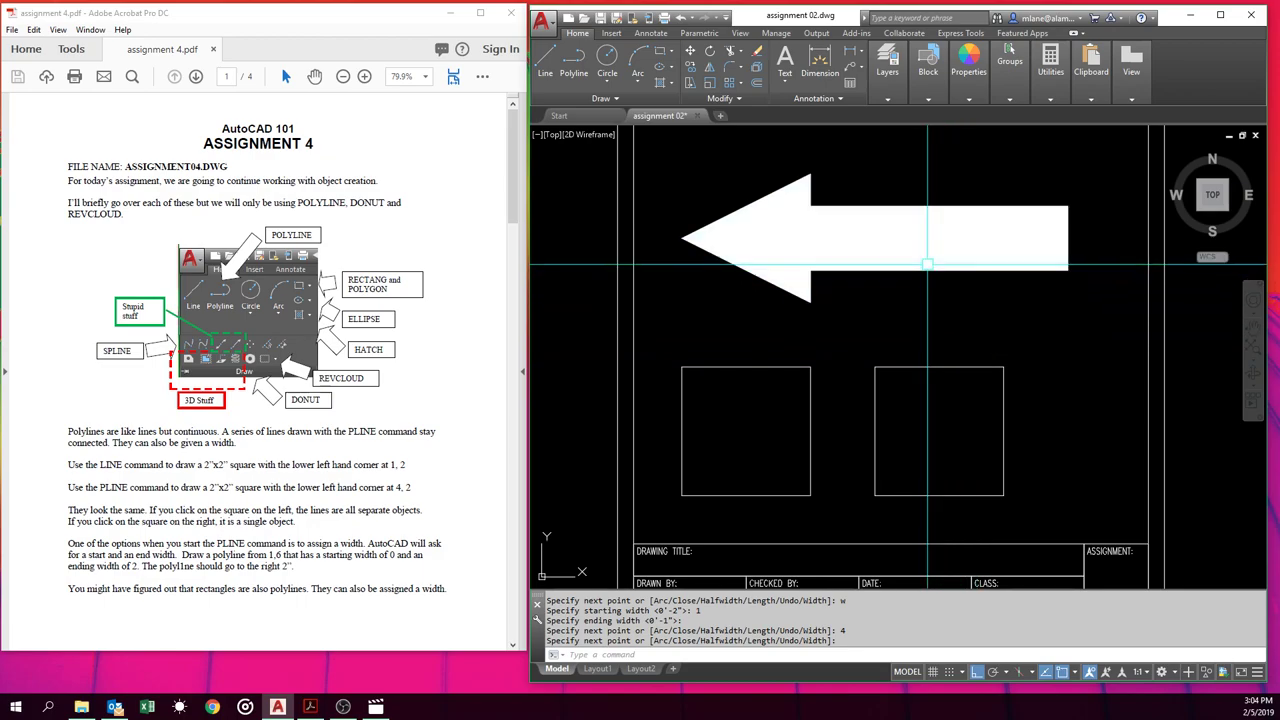
Grip-stretch the arrow's right end back onto the arrowhead base, removing the shaft.
key(Return)
click(748, 237)
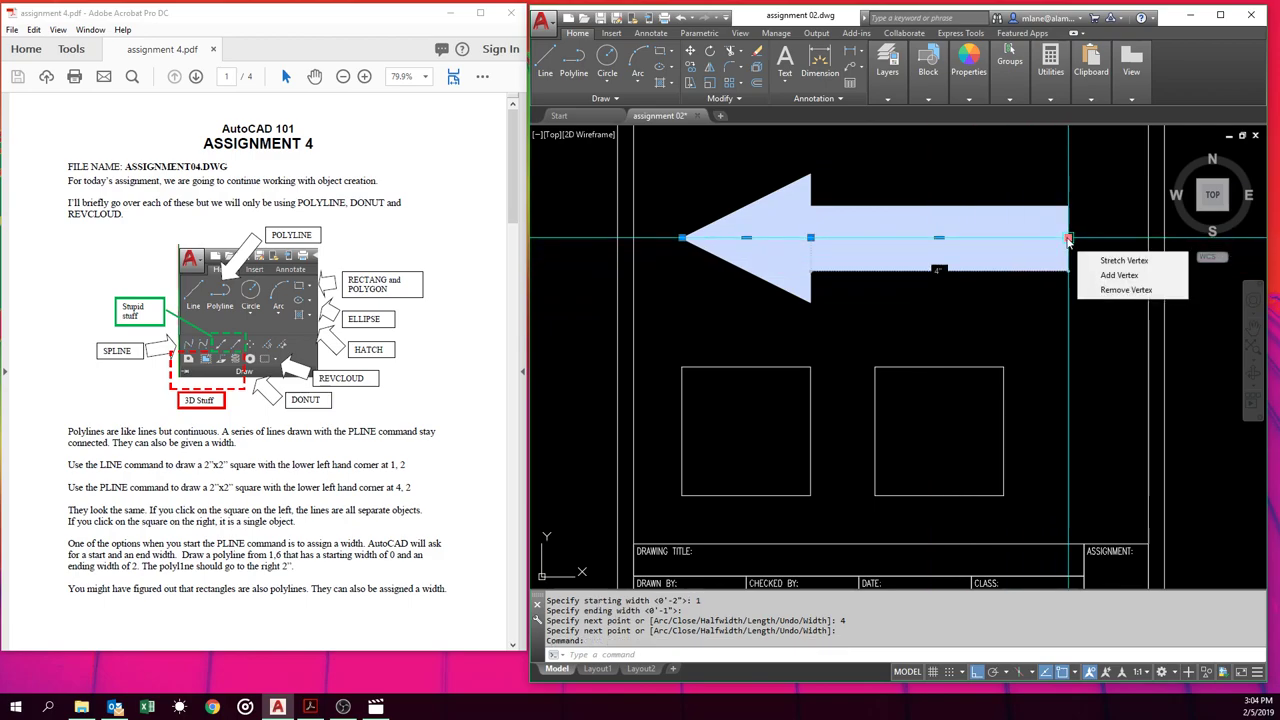
click(1068, 237)
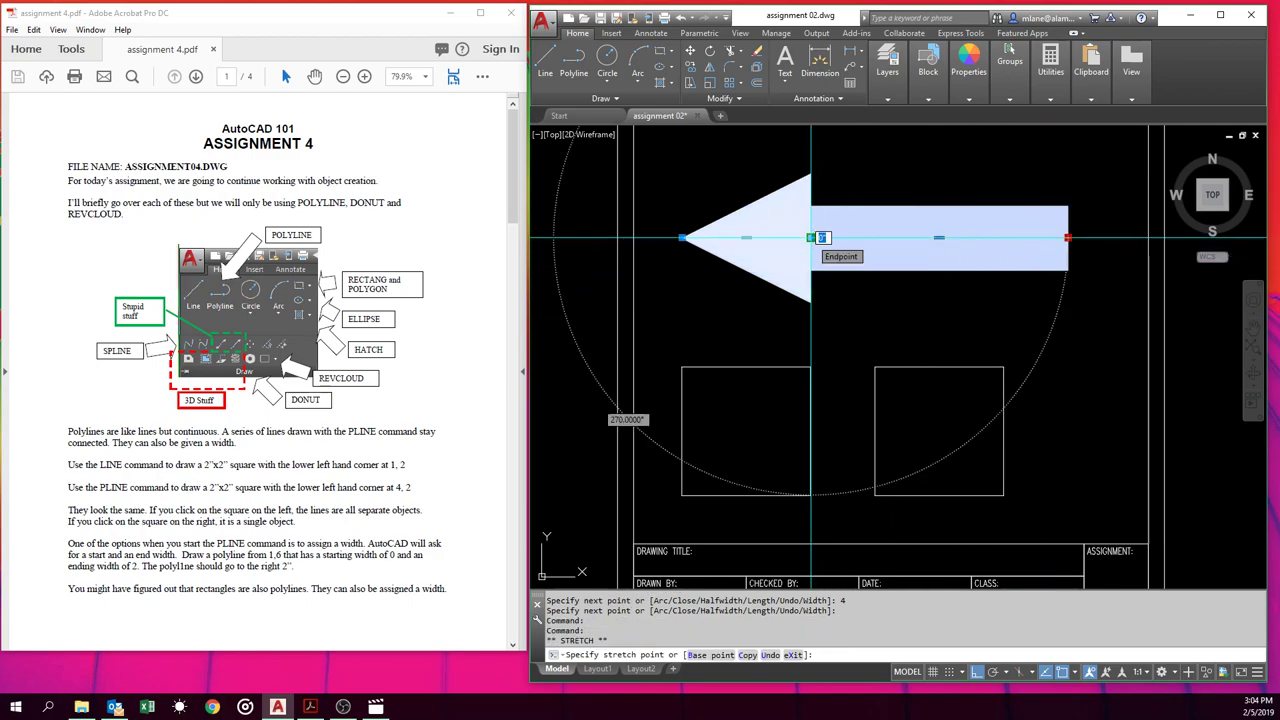
click(810, 237)
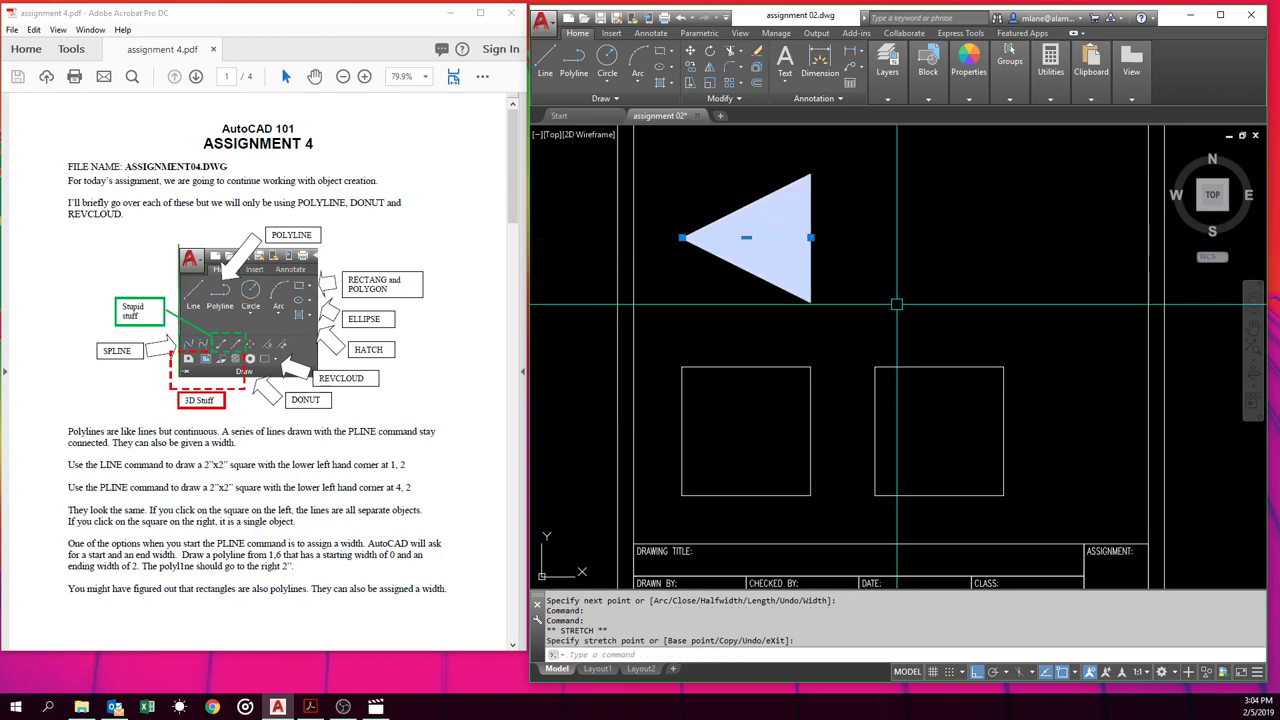
key(Escape)
key(Escape)
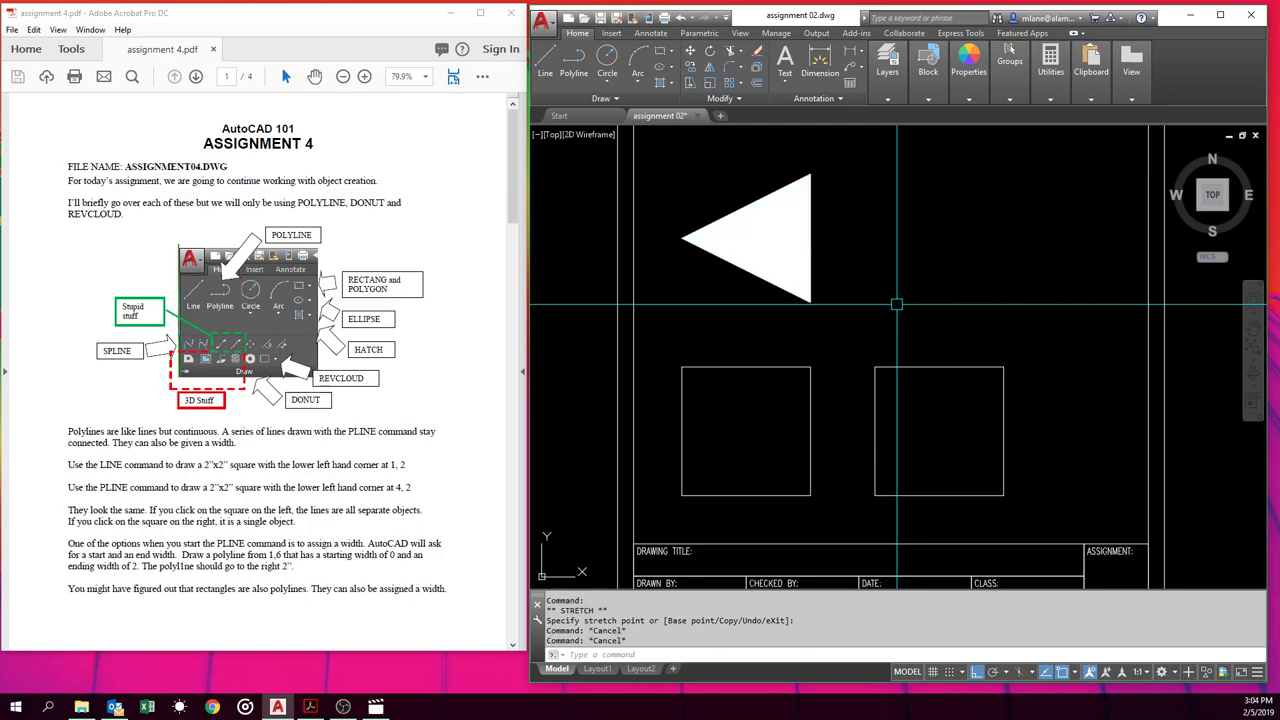
Test stretching and moving the left square's top line, then undo the move.
click(783, 367)
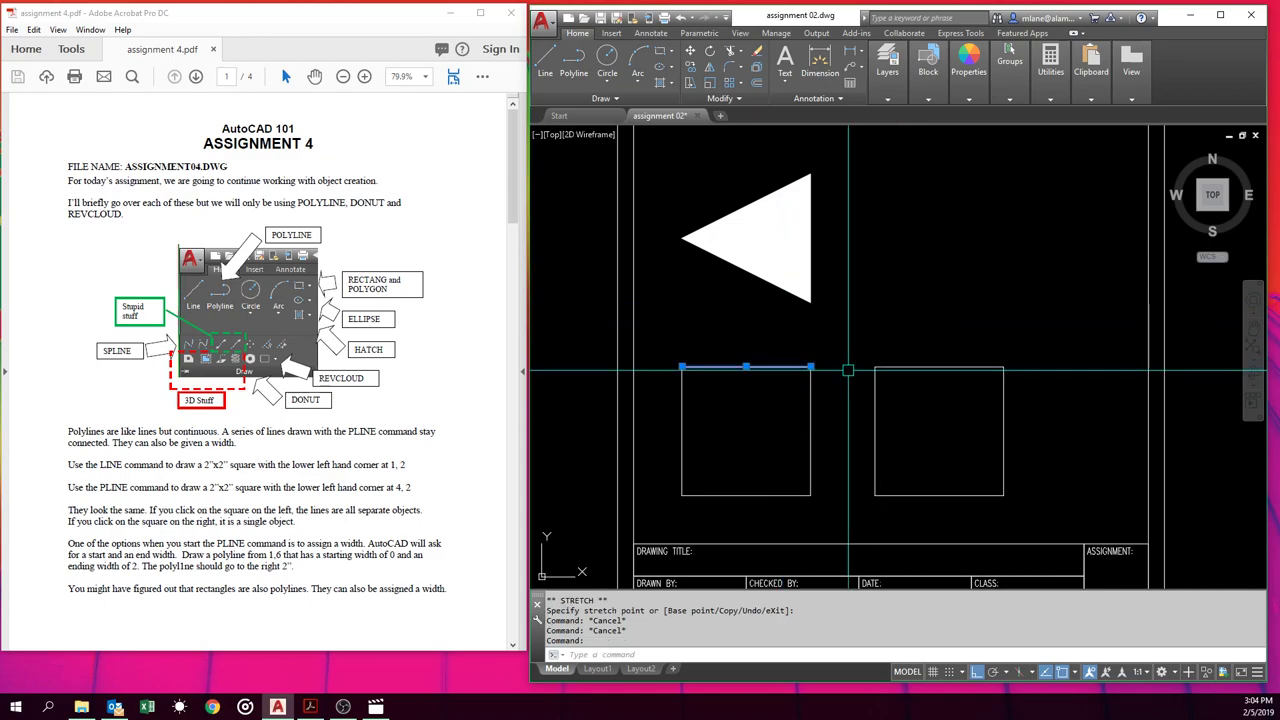
mouse_move(811, 368)
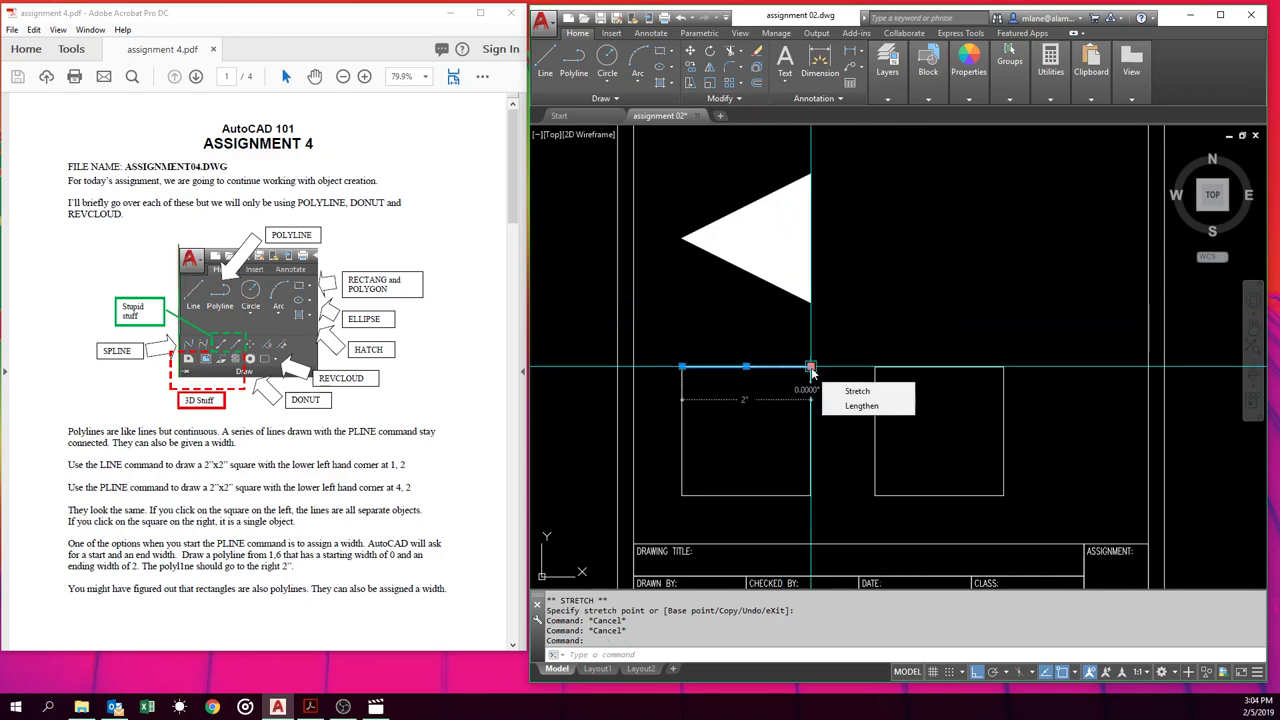
click(811, 368)
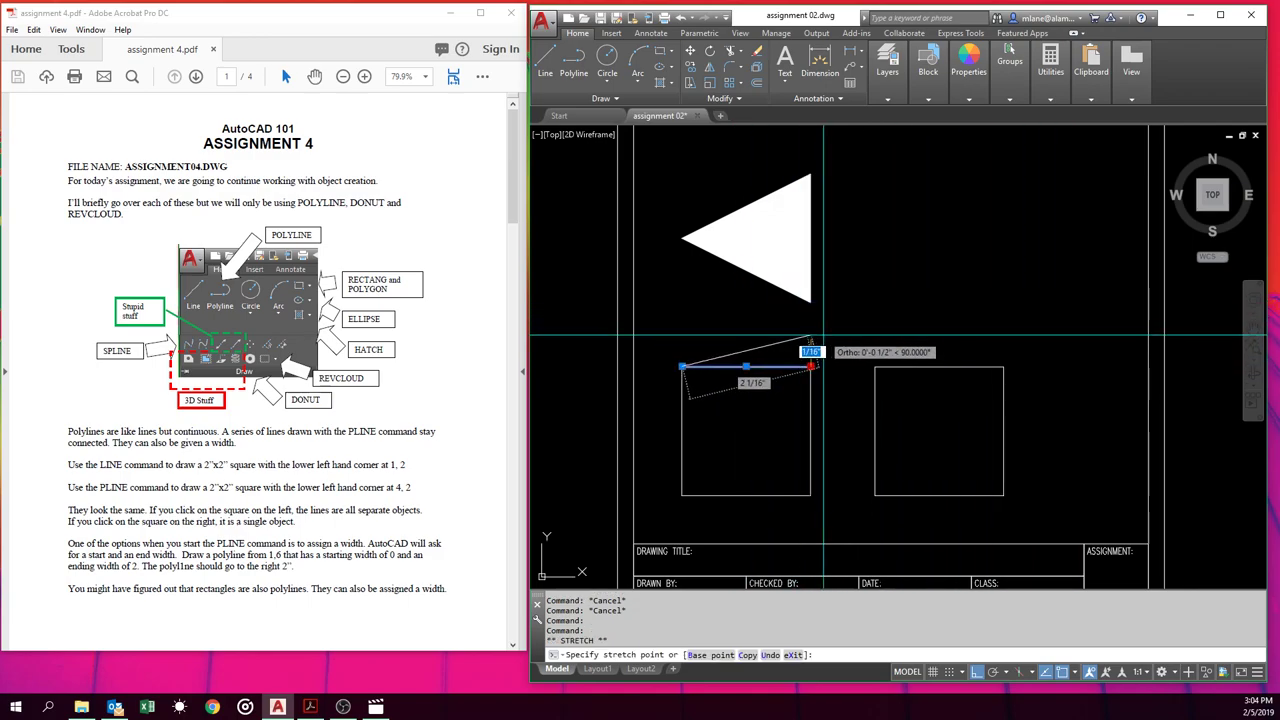
key(Escape)
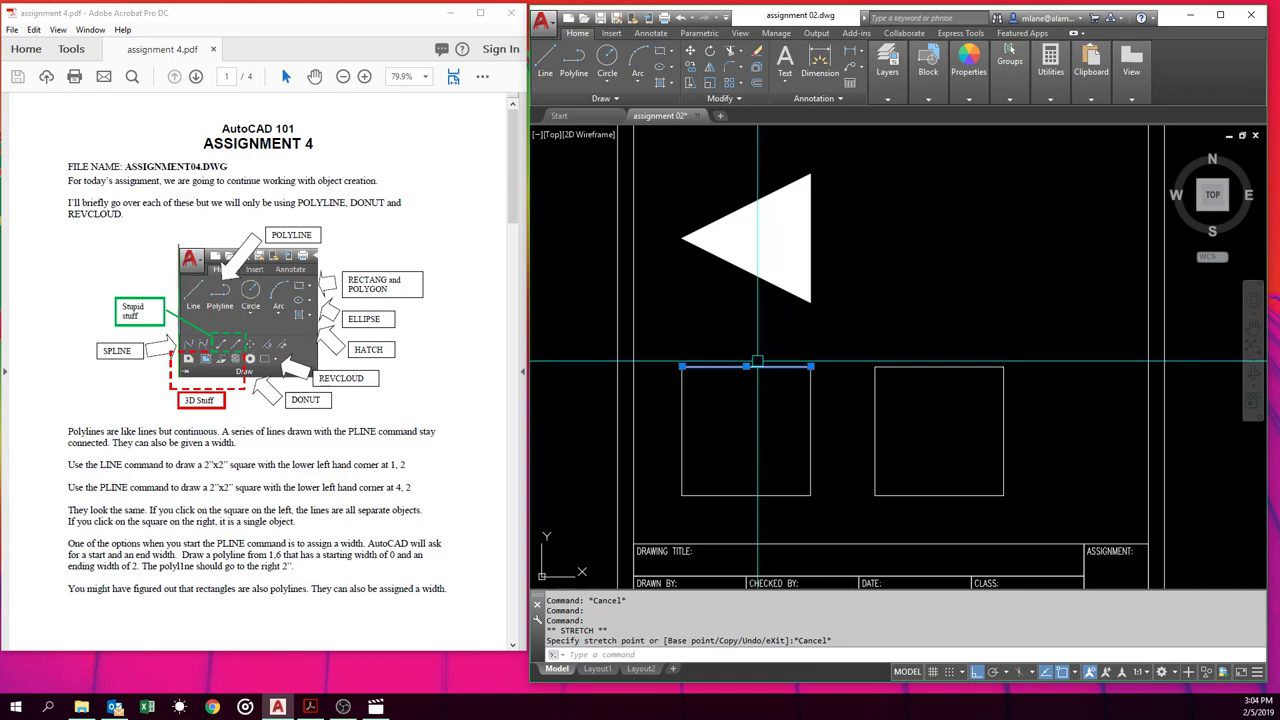
click(746, 367)
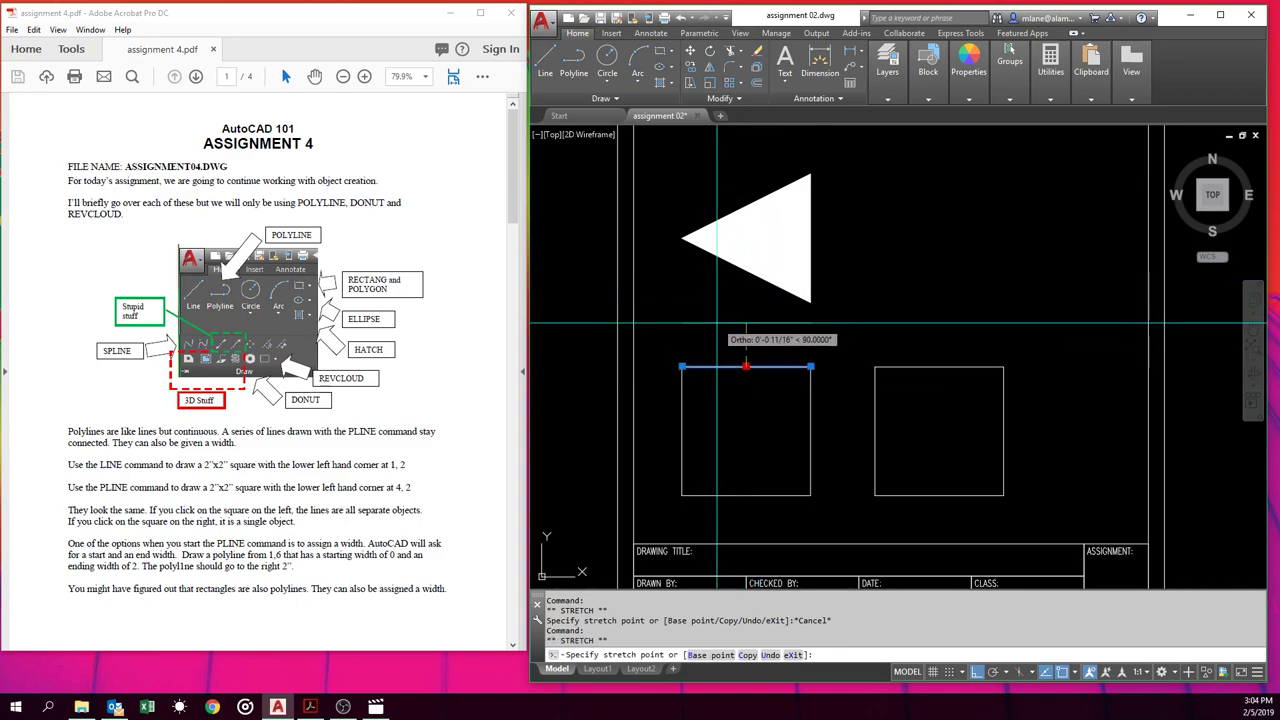
click(741, 146)
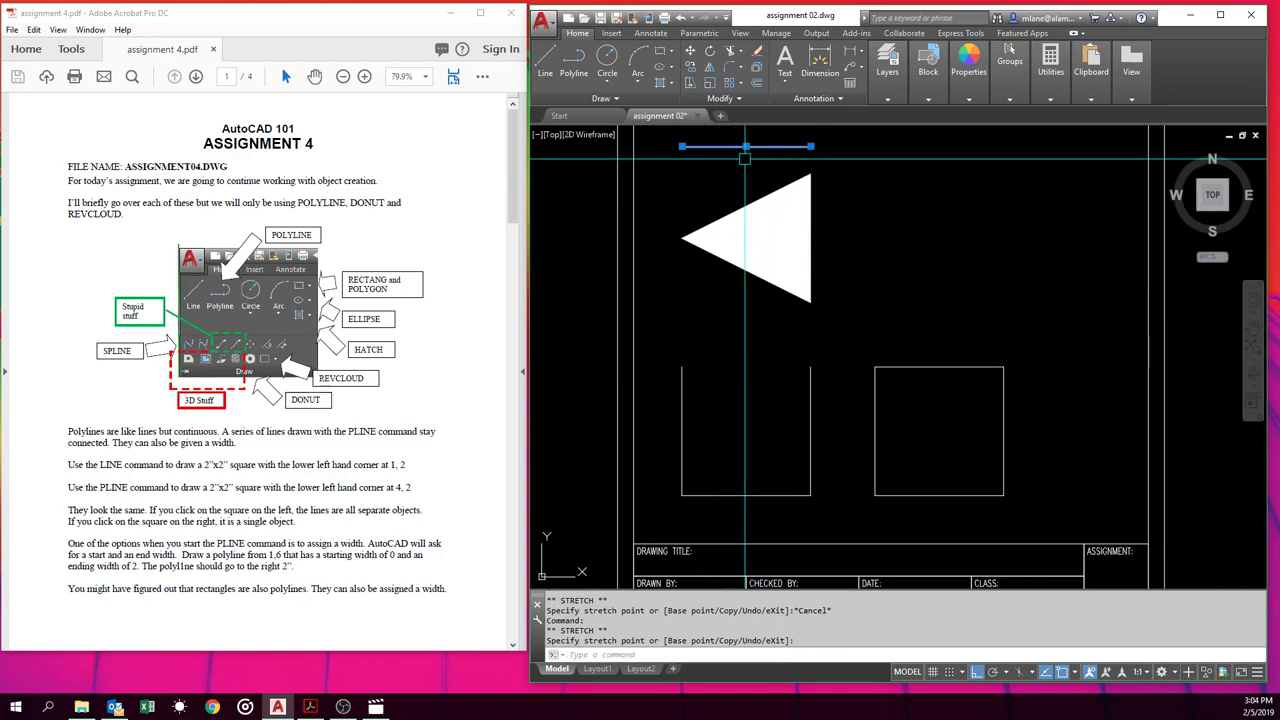
text(u)
key(Return)
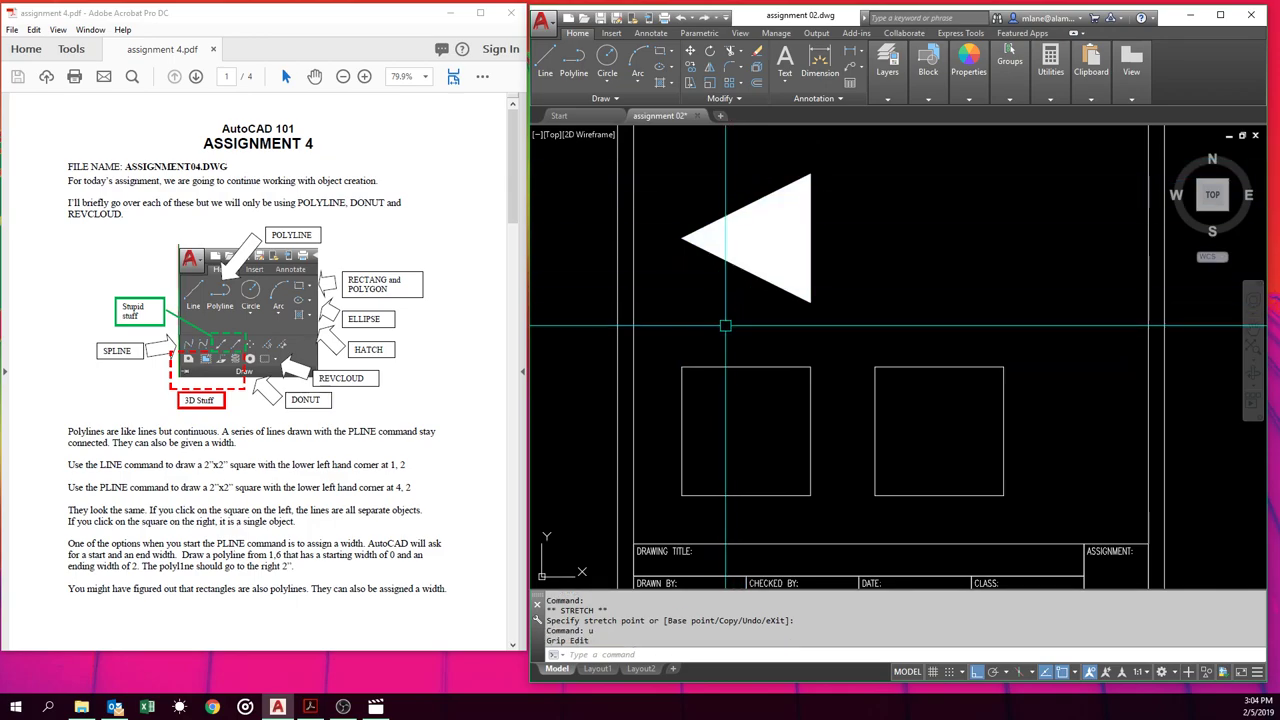
Try stretching the top line's end toward the right square, then cancel.
click(795, 367)
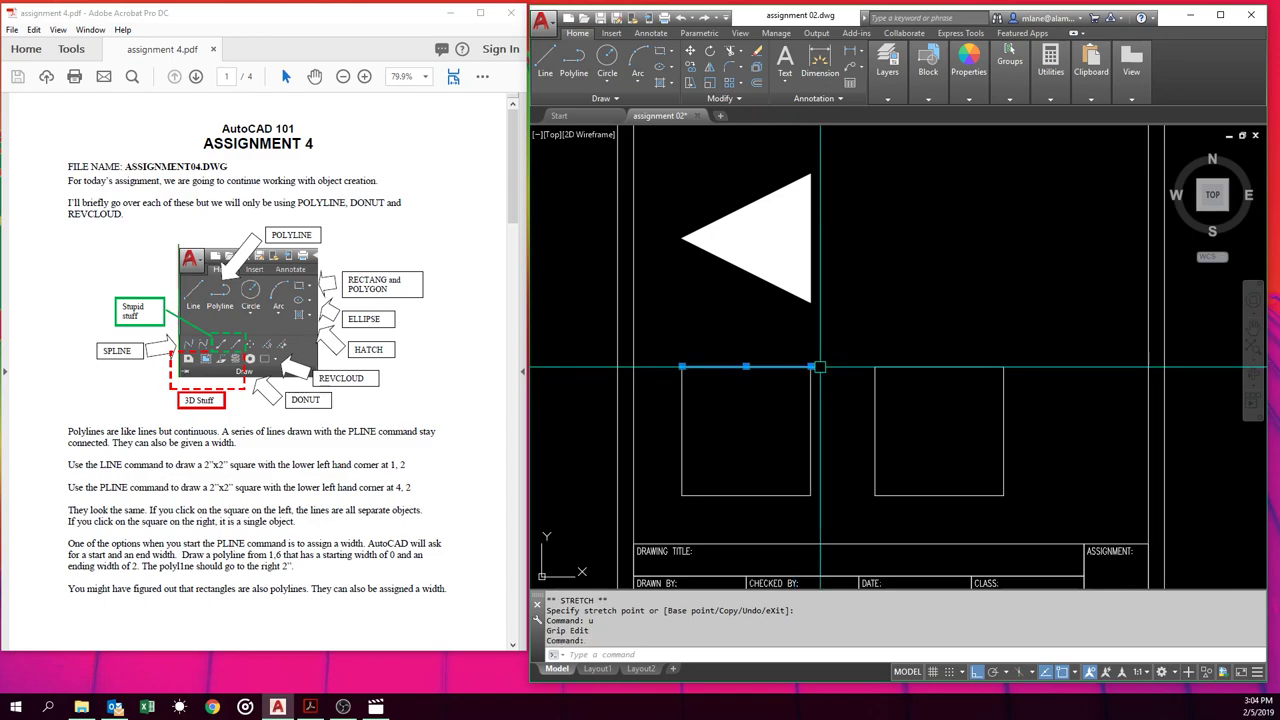
click(810, 367)
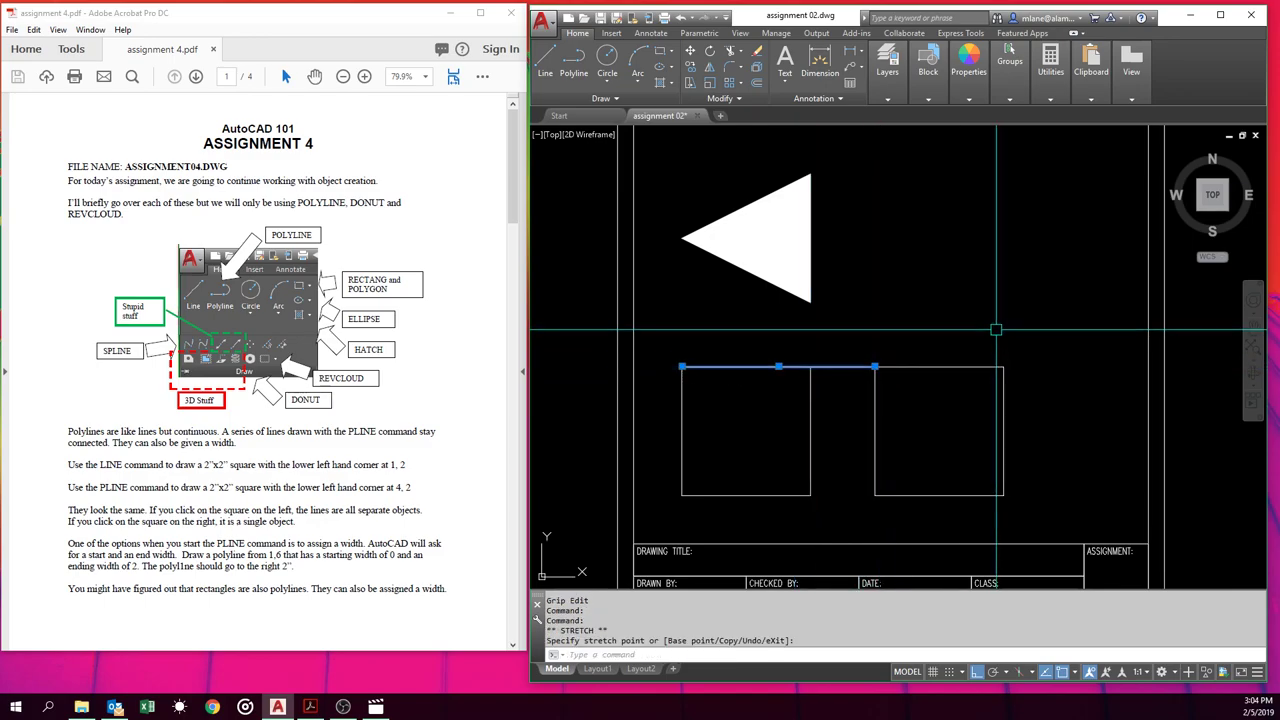
click(875, 367)
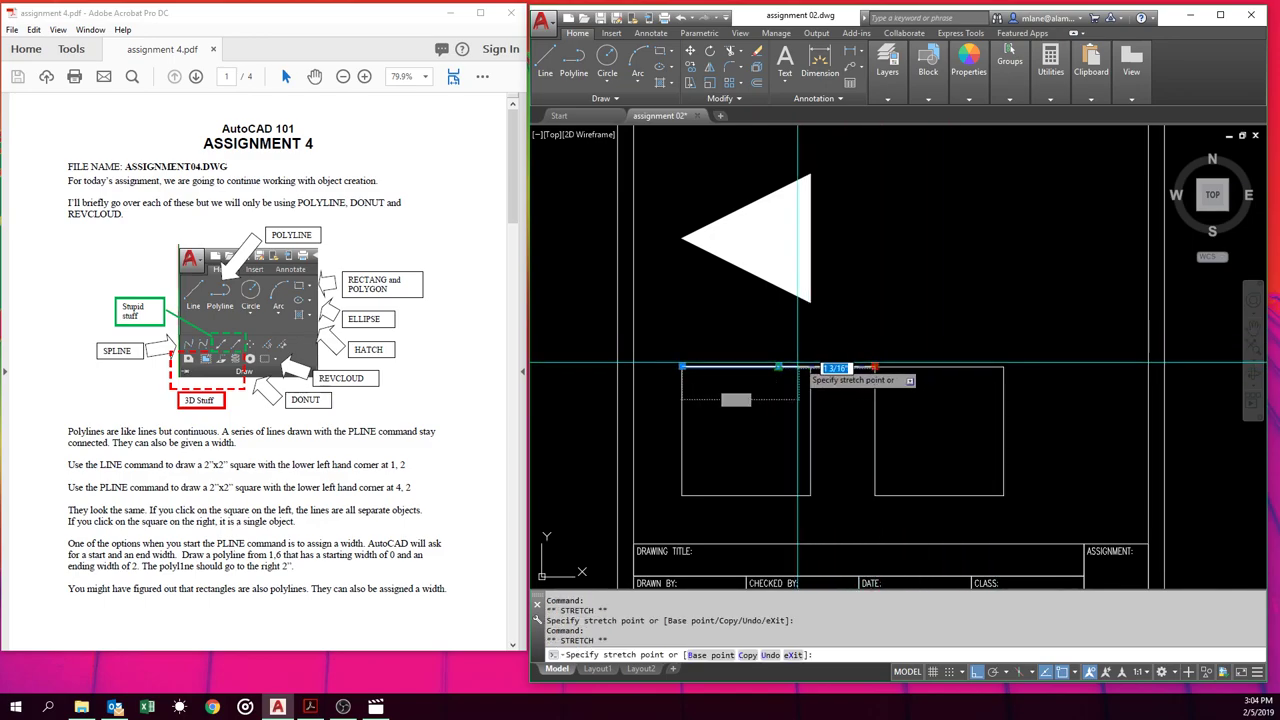
key(Escape)
key(Escape)
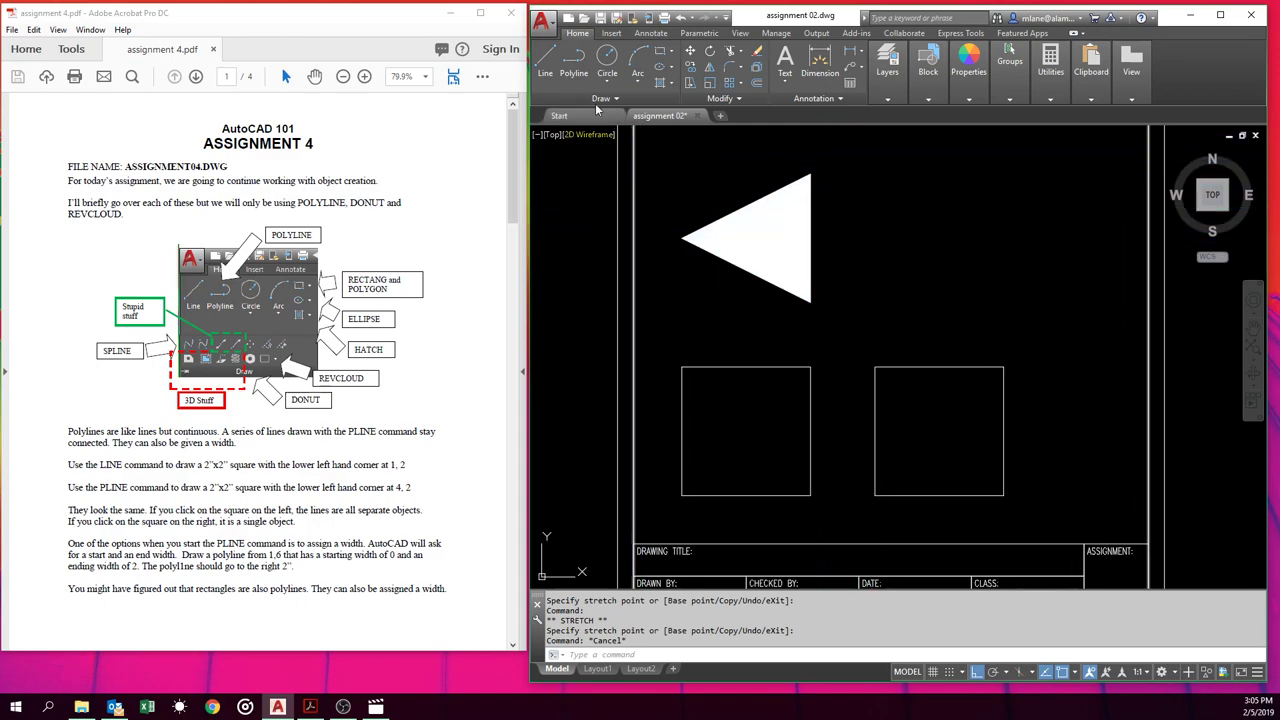
click(573, 62)
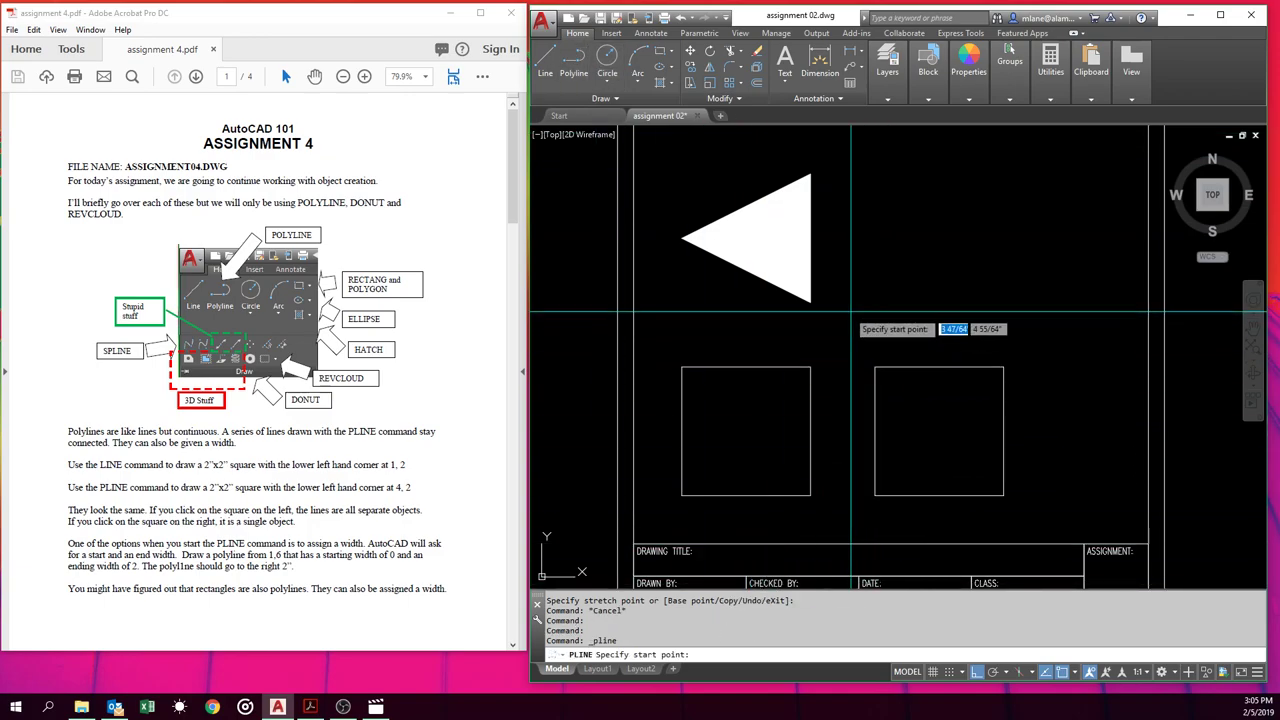
click(815, 329)
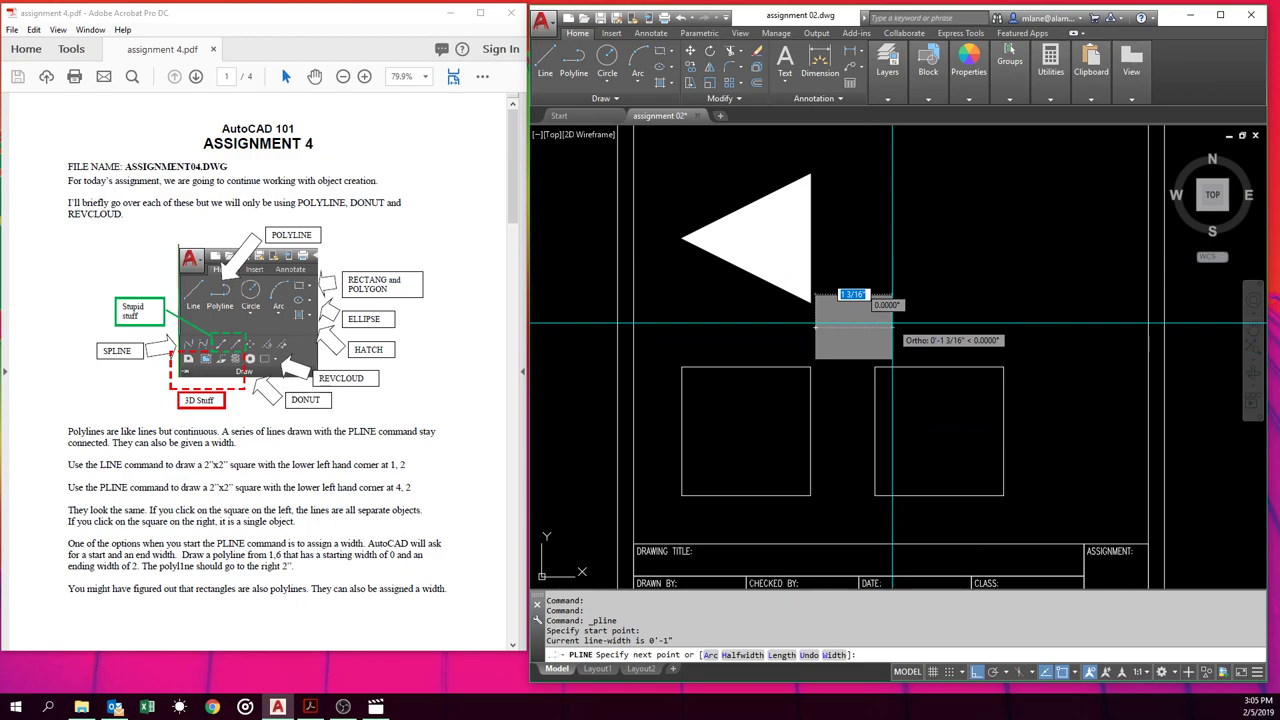
text(w)
key(Return)
text(0)
key(Return)
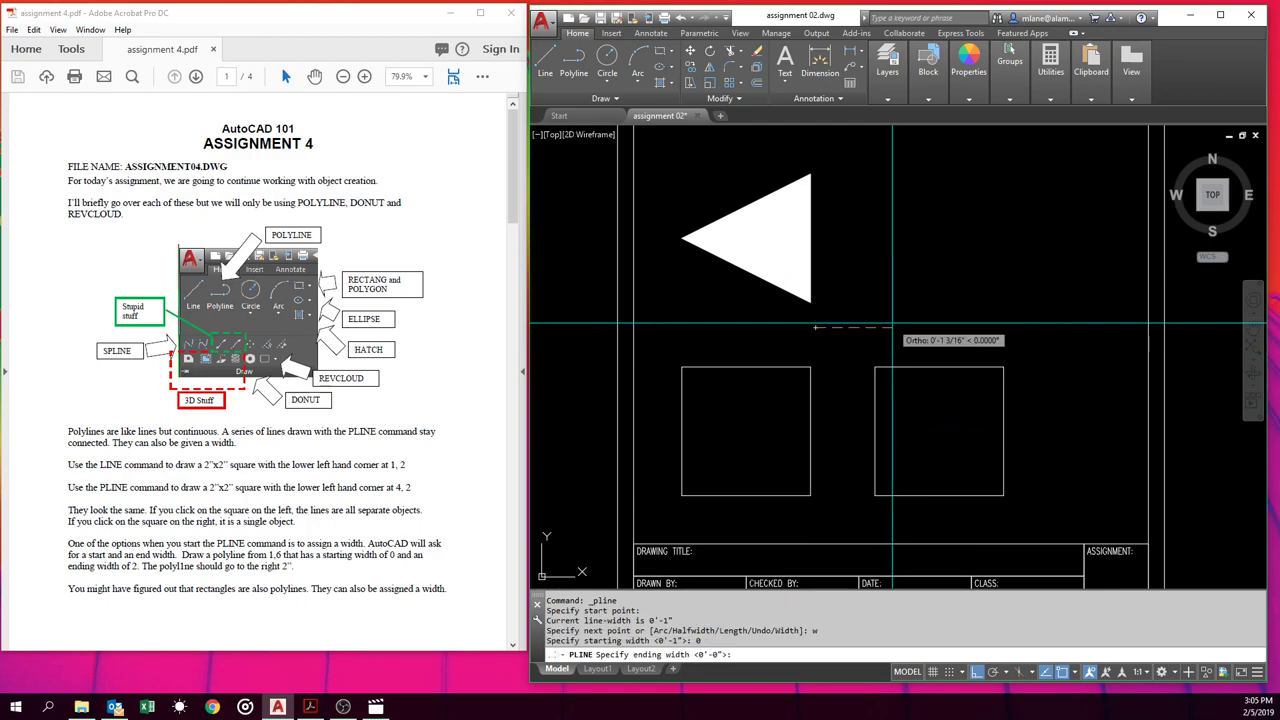
text(0)
key(Return)
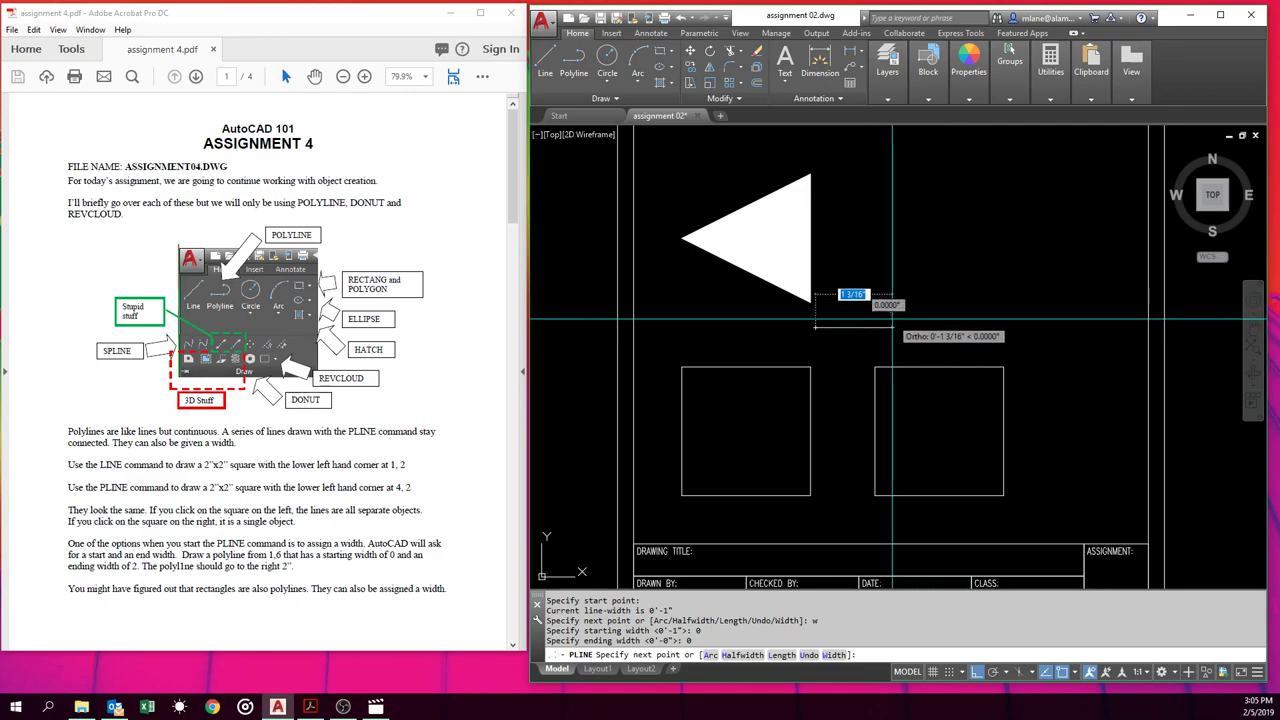
text(a)
key(Return)
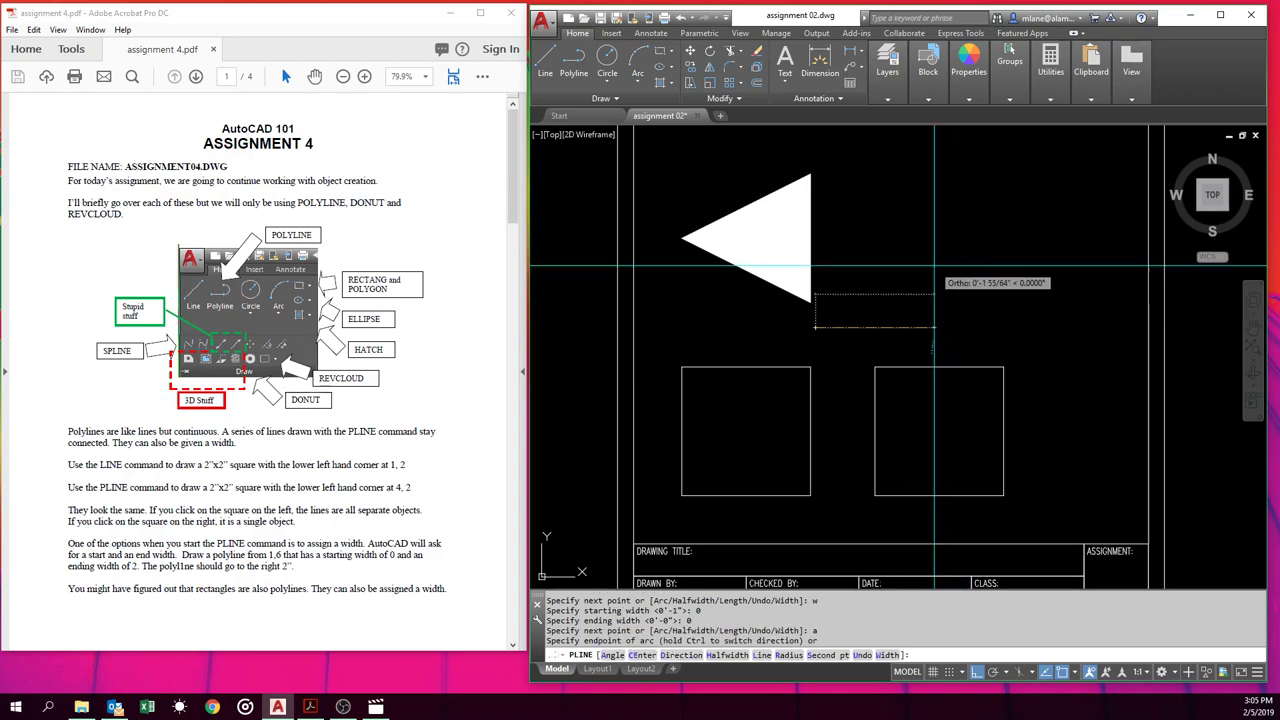
click(887, 340)
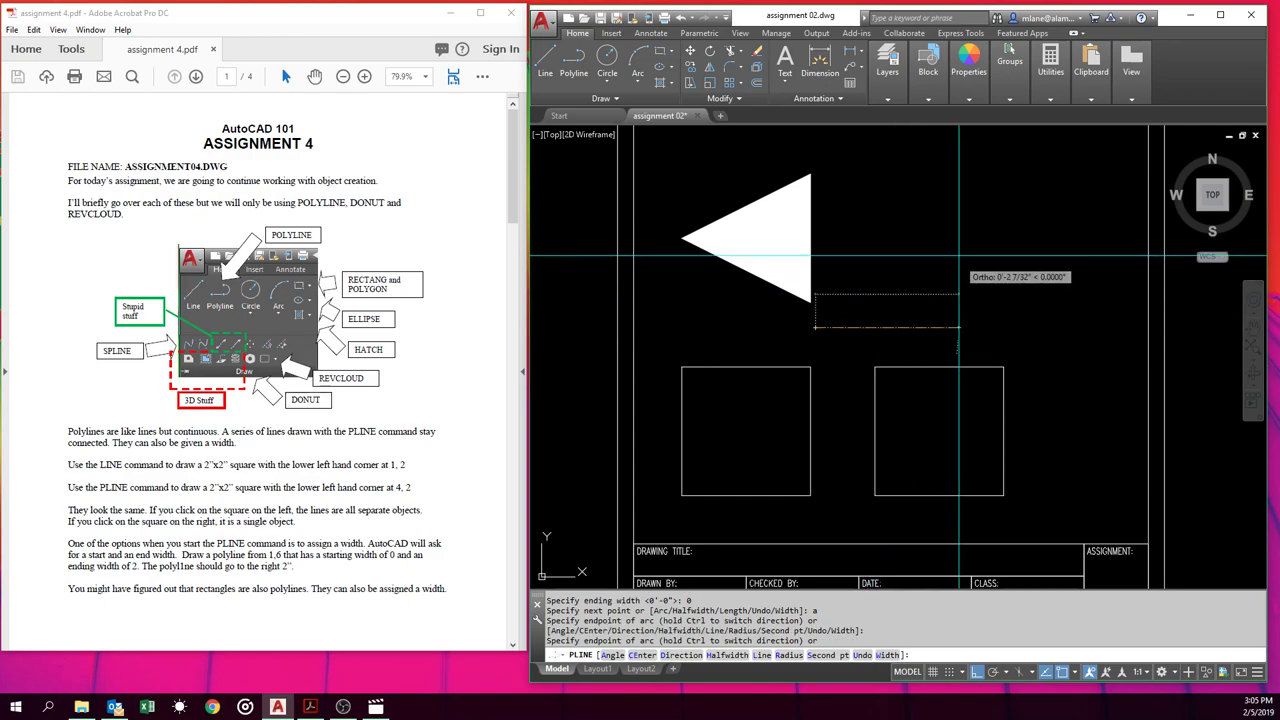
click(815, 201)
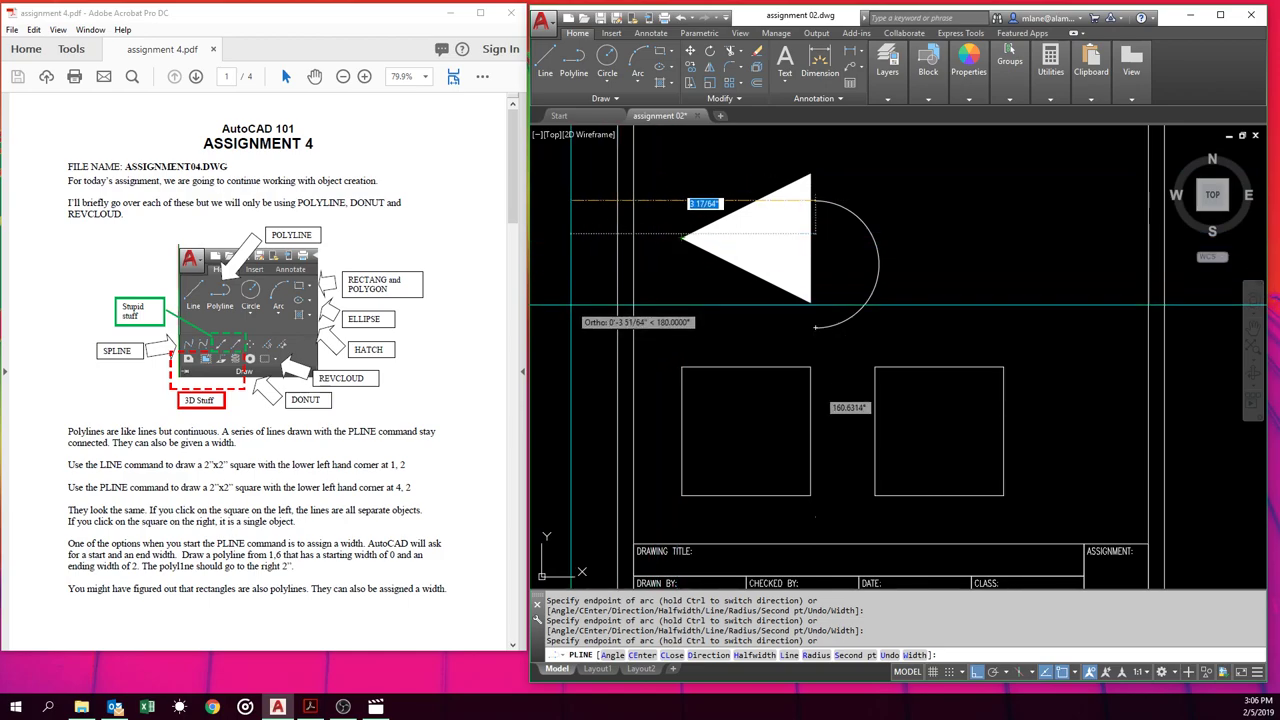
key(Escape)
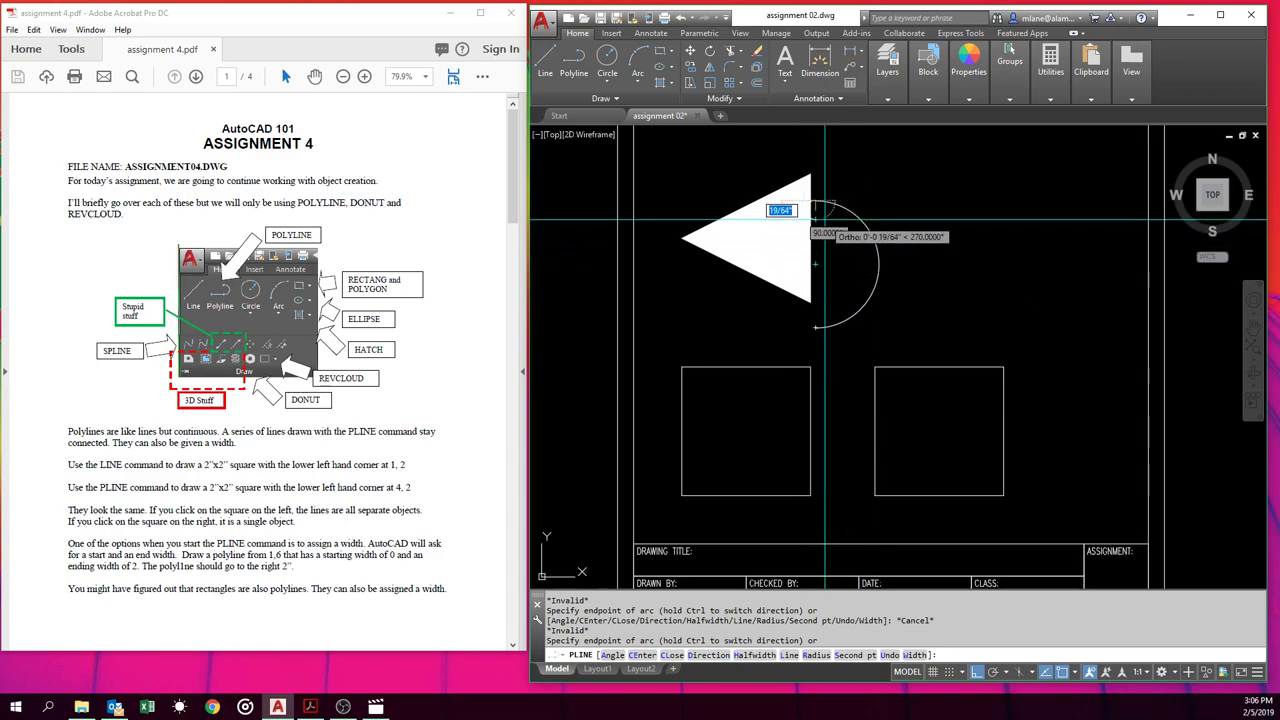
key(Escape)
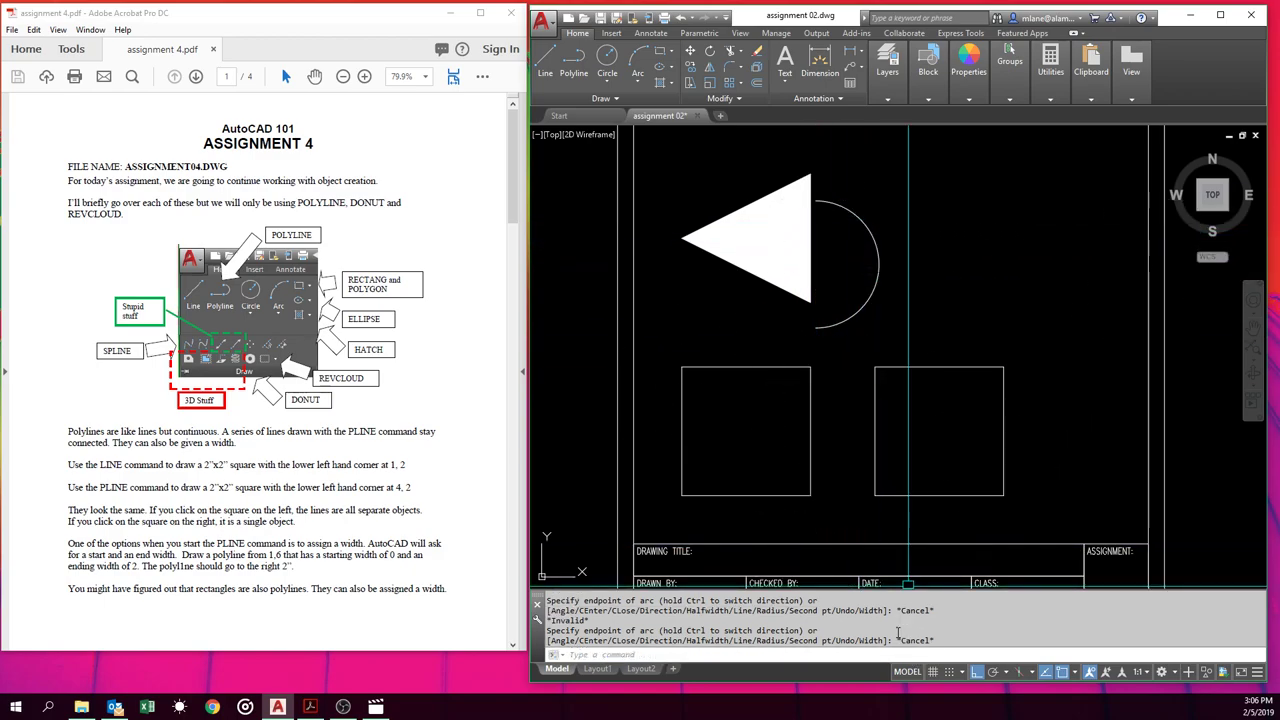
text(e)
key(Return)
click(877, 289)
key(Return)
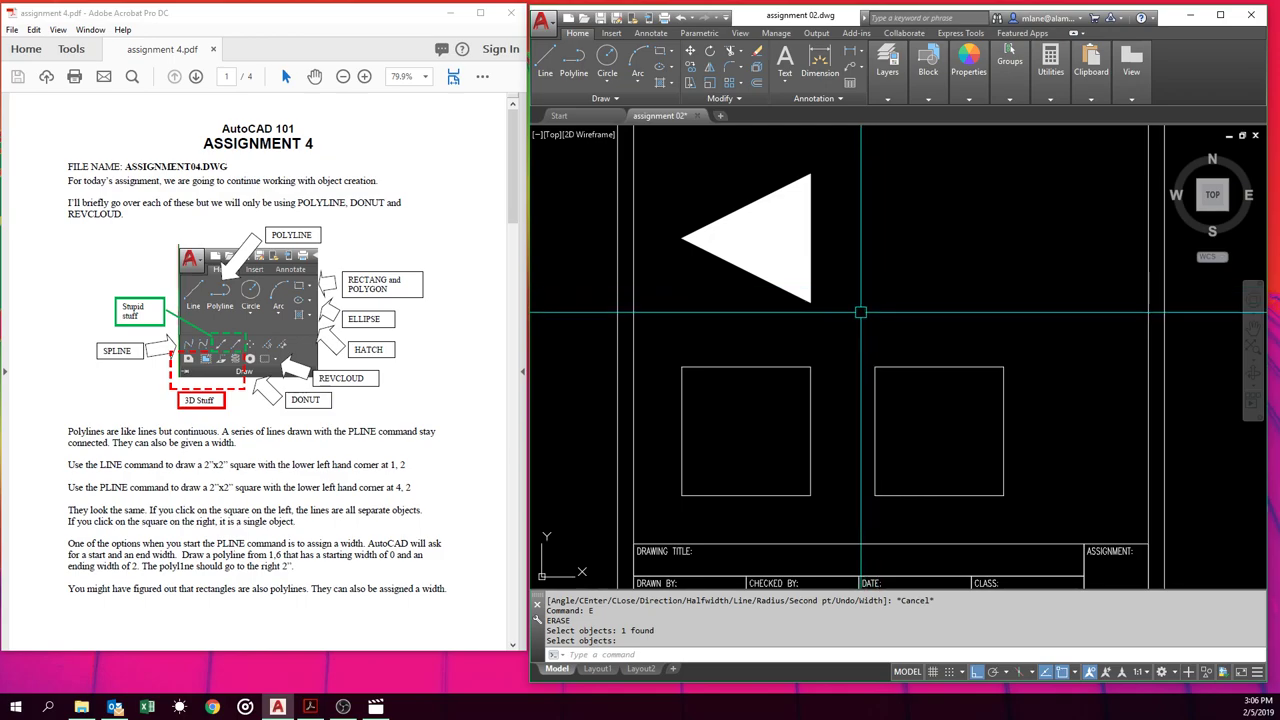
Draw a three-point arc followed by a tangent continuation arc.
click(640, 80)
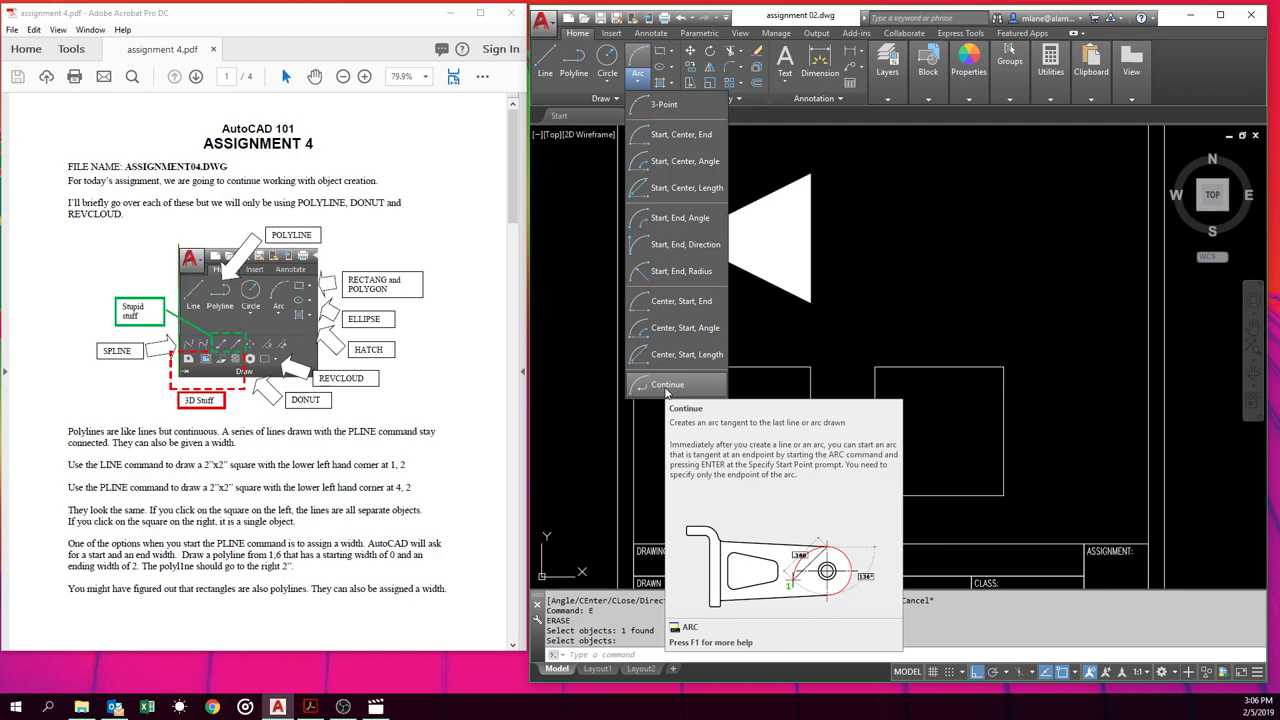
click(664, 104)
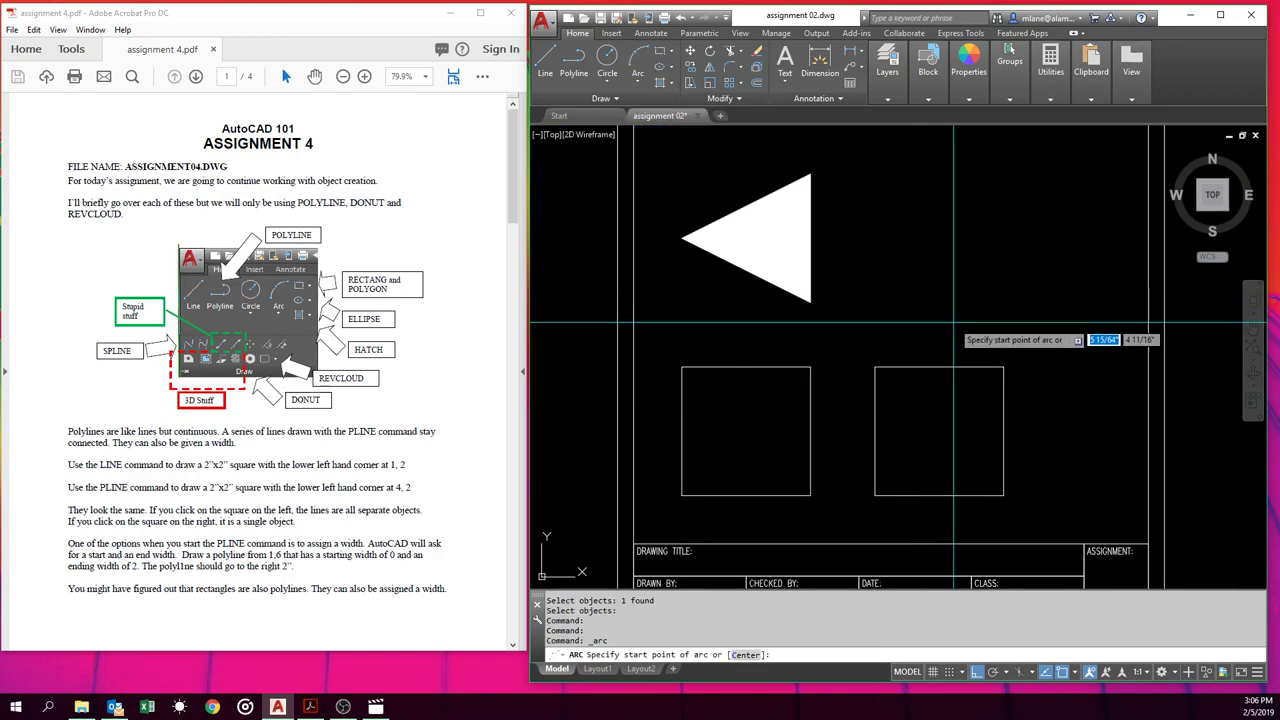
click(899, 316)
click(945, 223)
click(1010, 255)
click(639, 81)
click(665, 384)
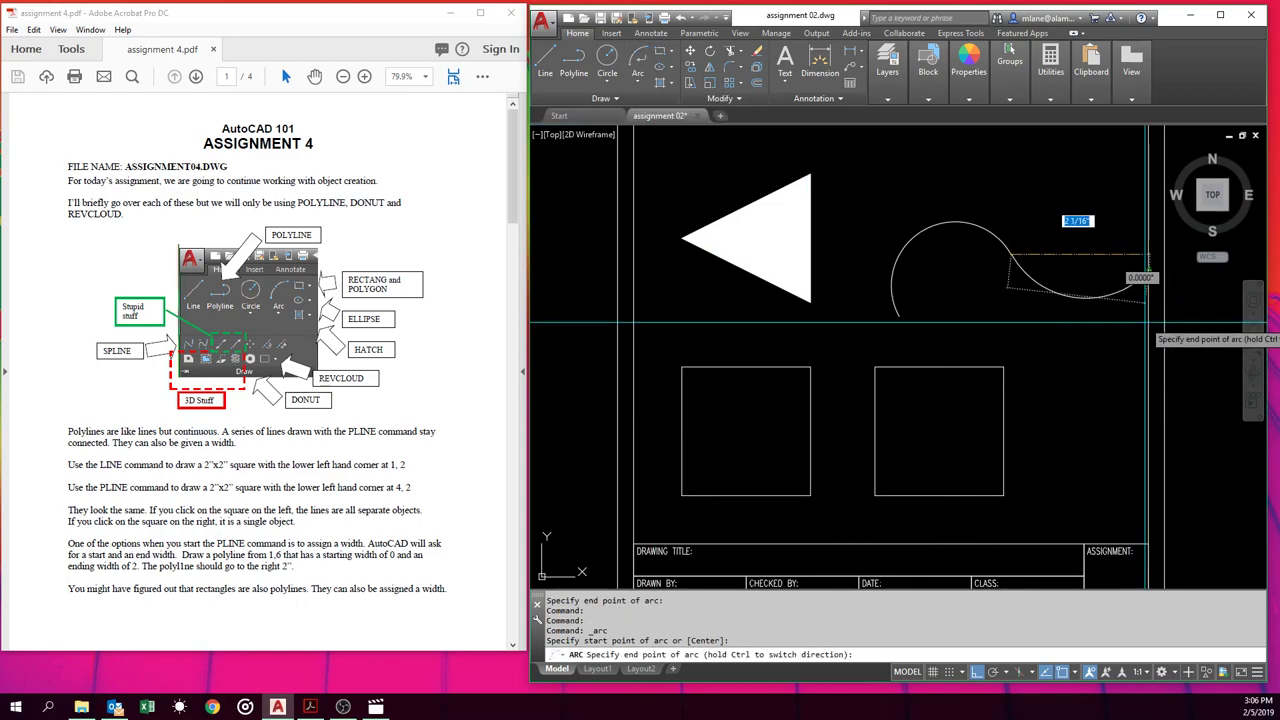
click(1099, 257)
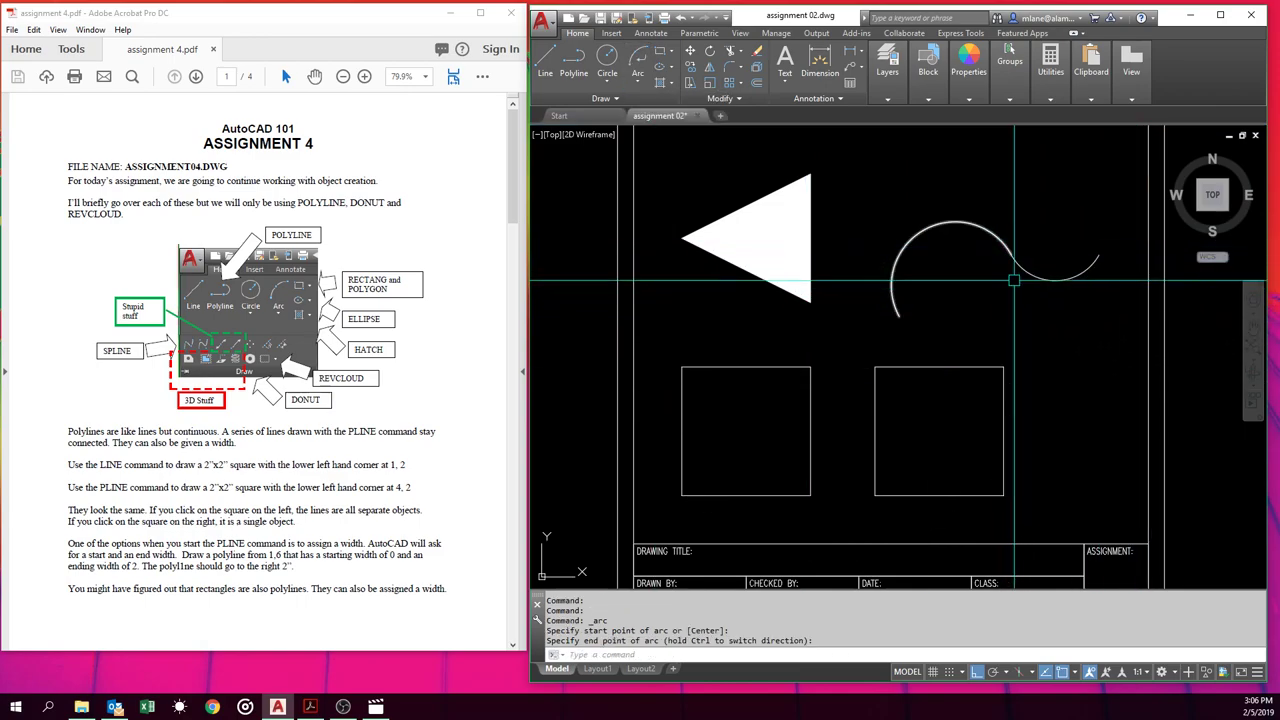
scroll(991, 248, up, 6)
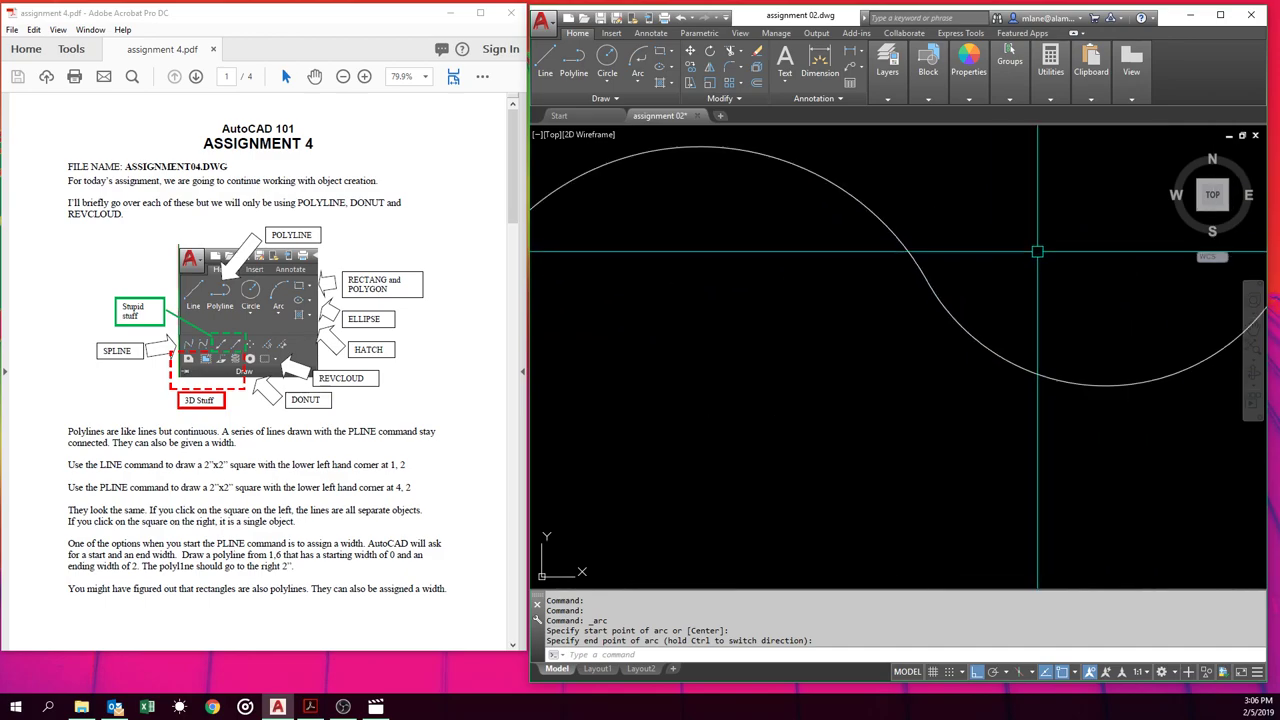
scroll(1034, 254, down, 5)
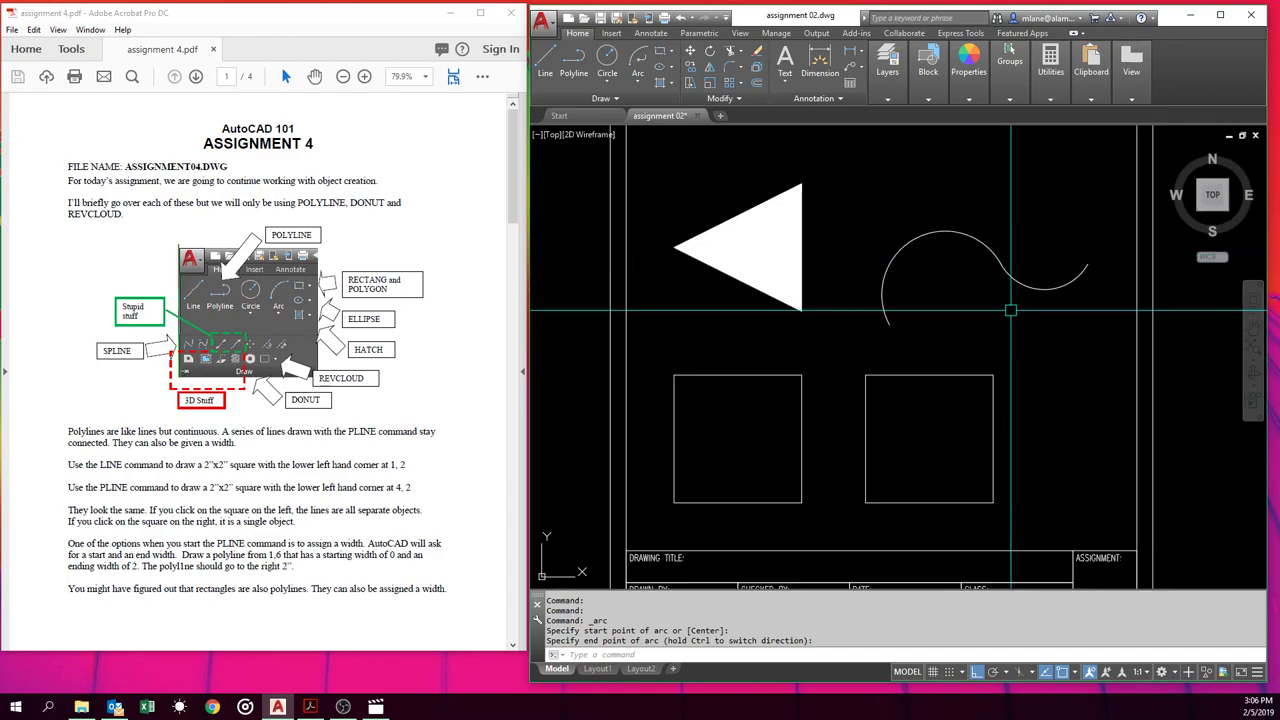
Erase both arcs with a crossing window.
text(e)
key(Return)
click(1032, 320)
click(973, 245)
key(Return)
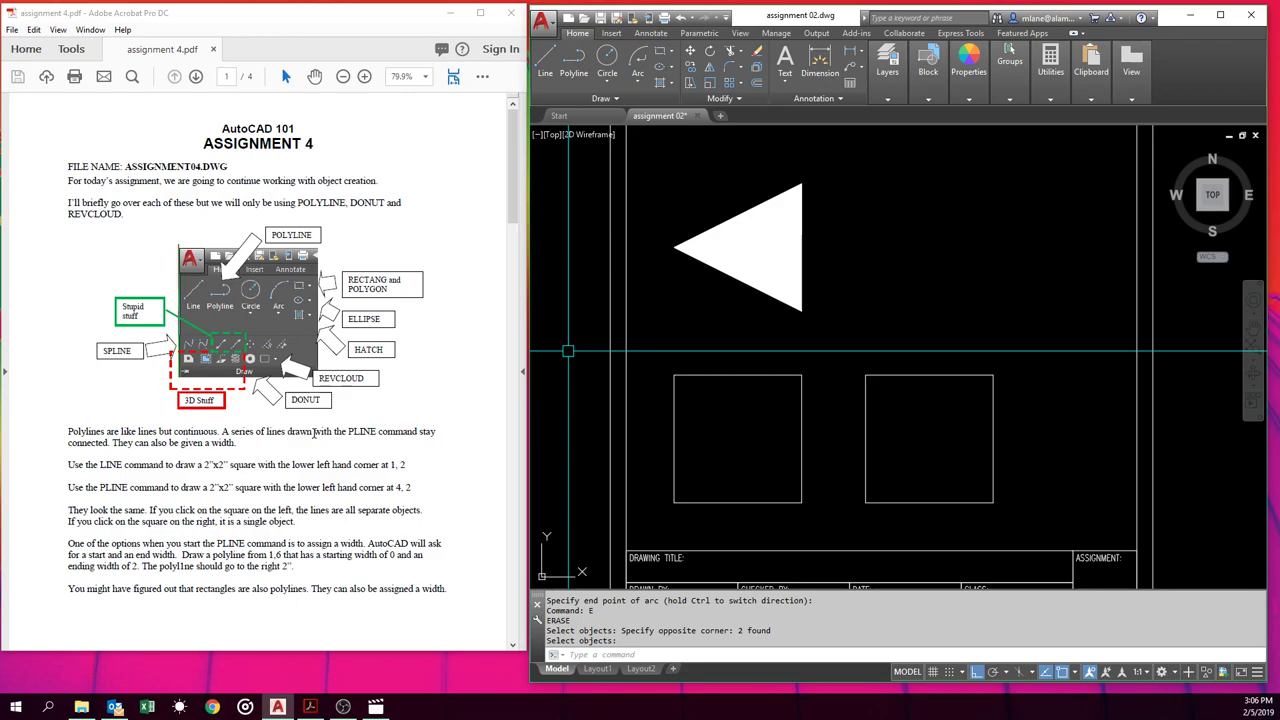
Try the Rectangle tool from the Draw panel, then reopen the Rectangle/Polygon flyout.
scroll(314, 432, down, 1)
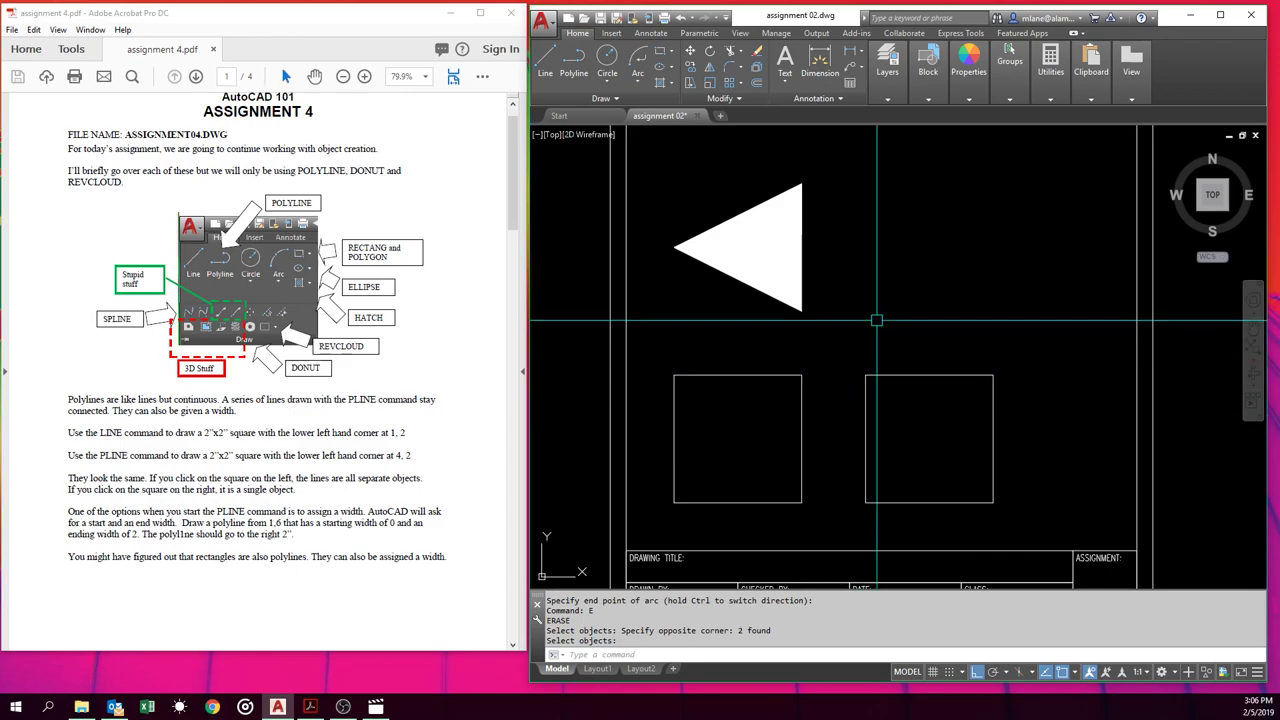
mouse_move(900, 374)
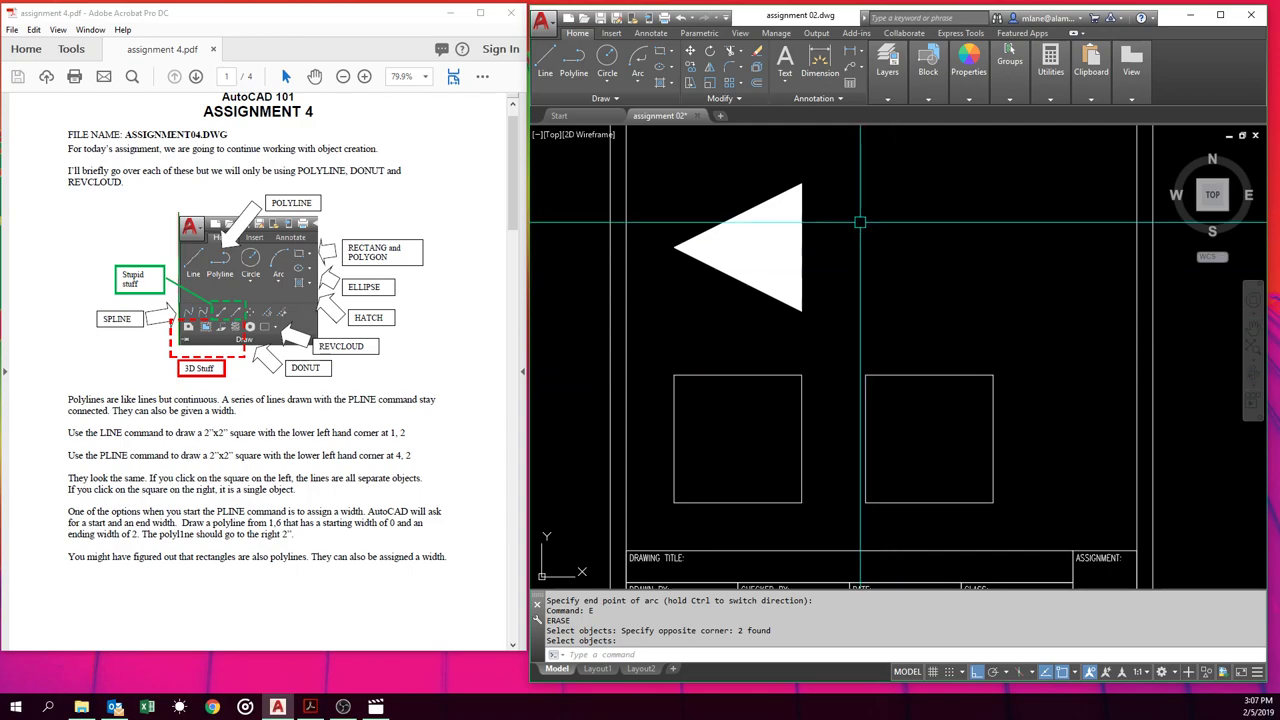
click(670, 51)
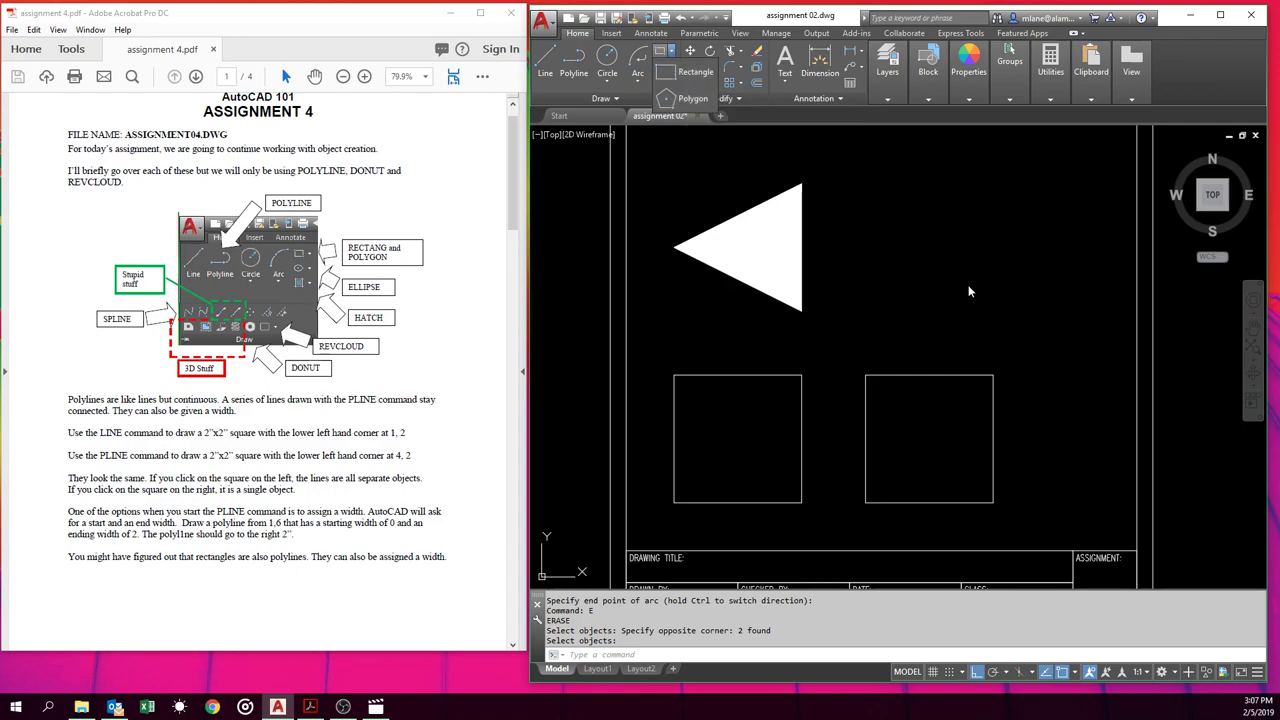
click(694, 74)
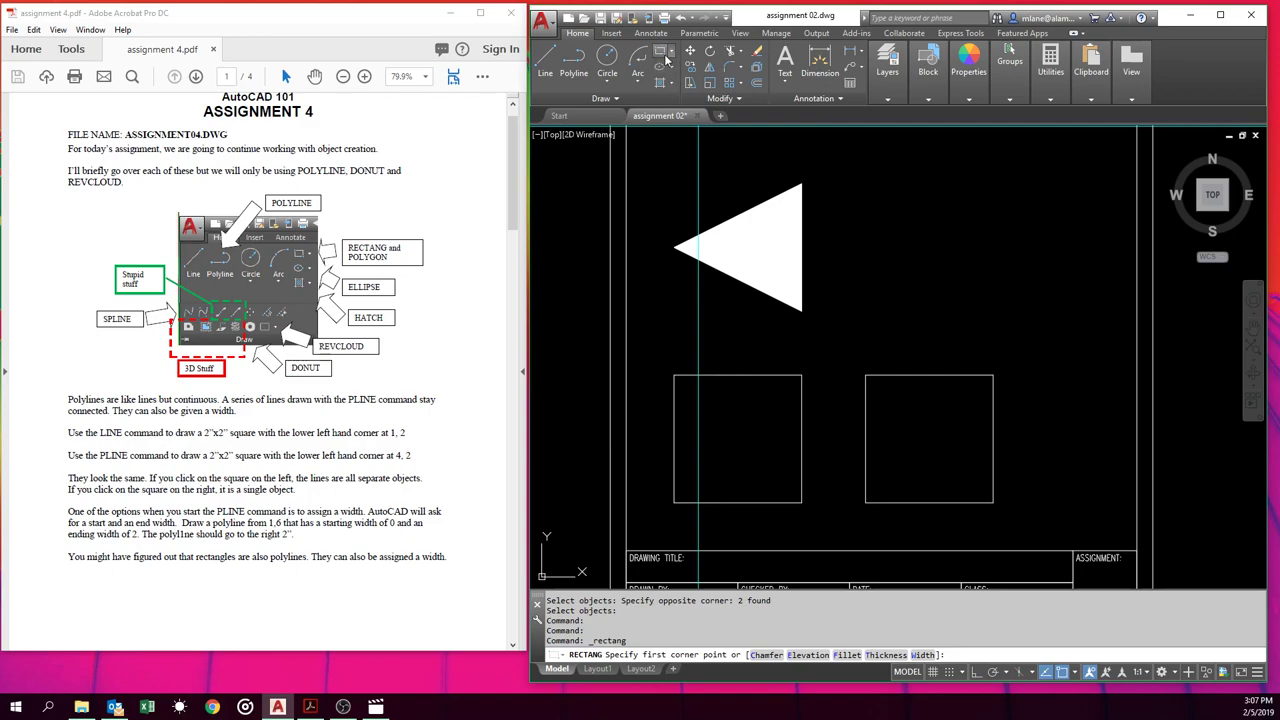
click(662, 54)
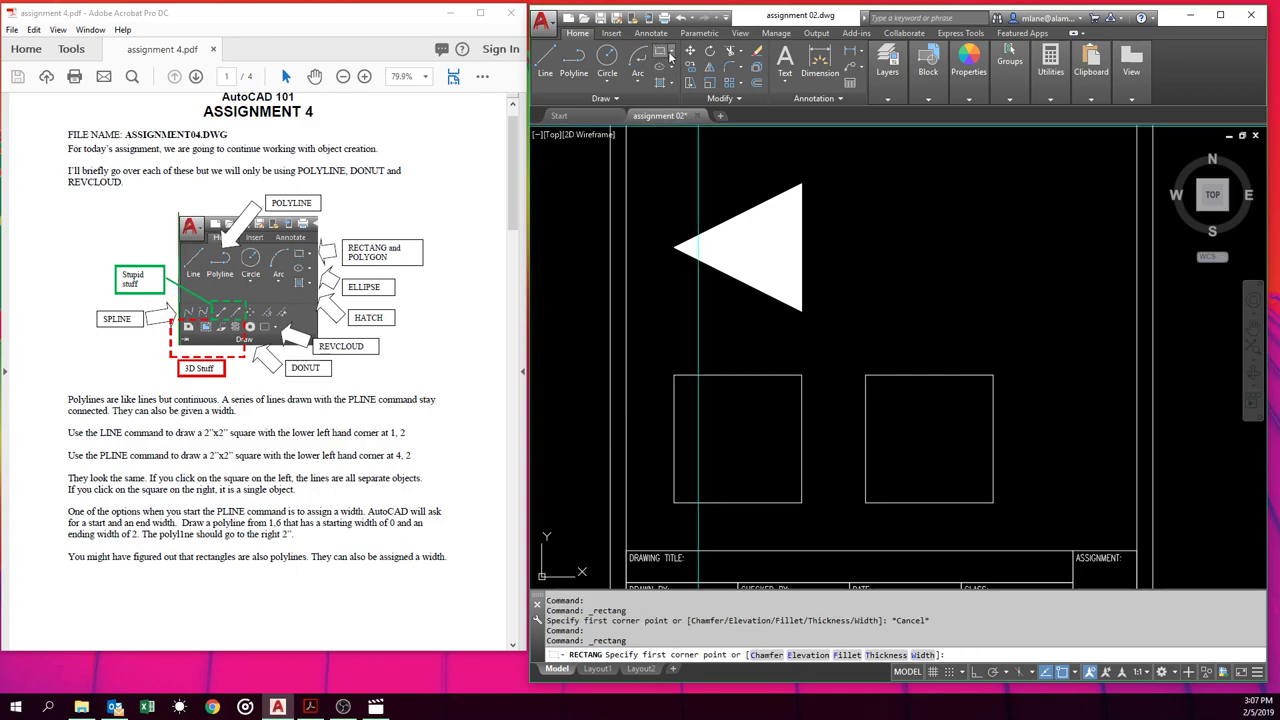
click(672, 56)
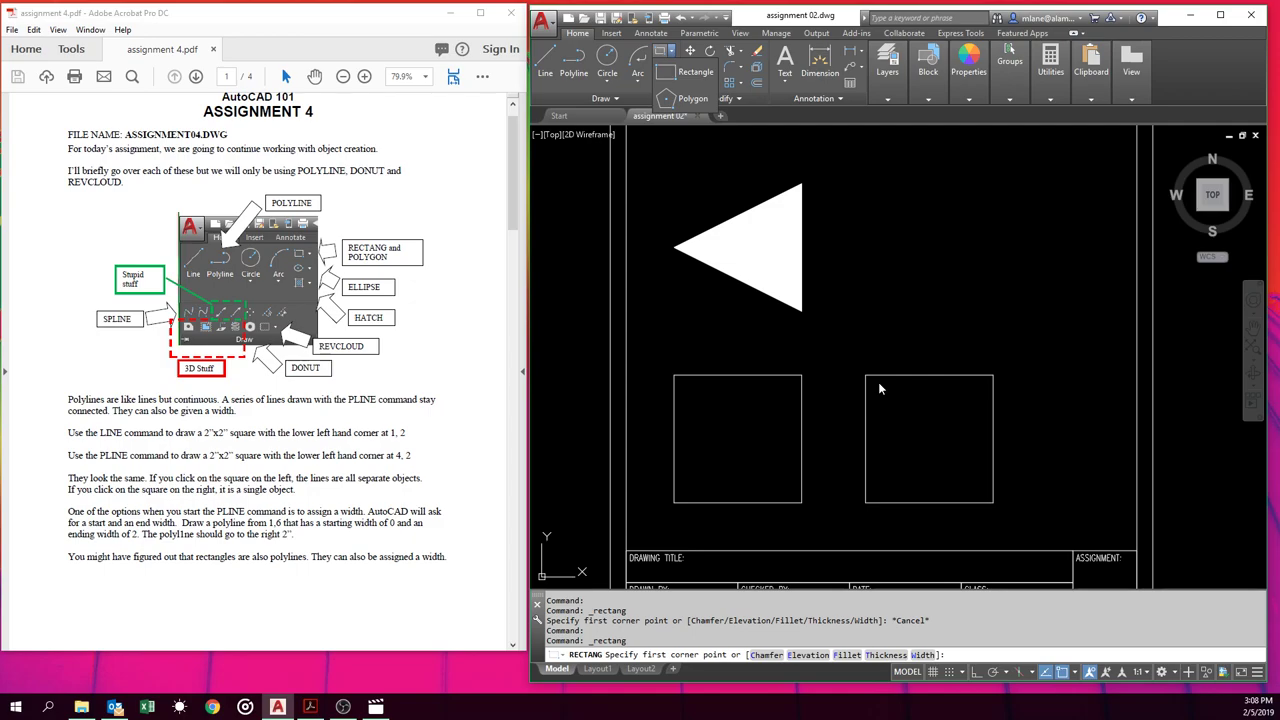
Place a default-diameter donut to the right of the triangle.
scroll(321, 514, down, 8)
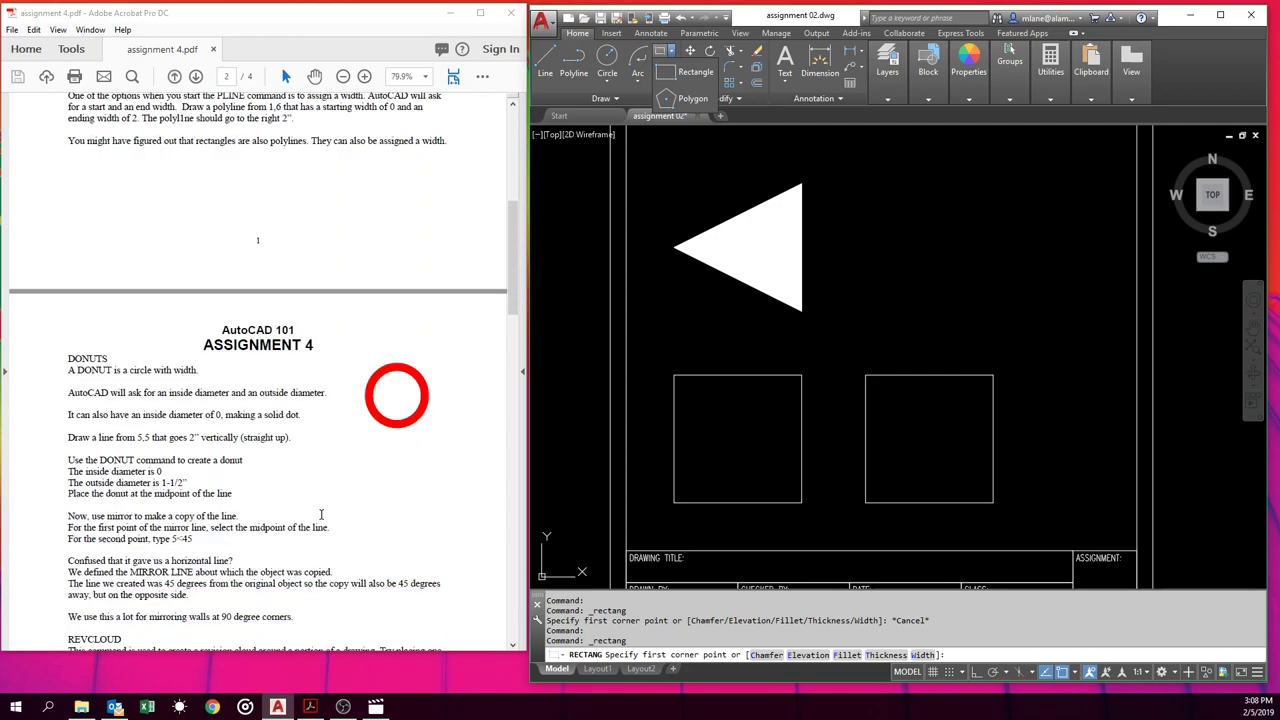
click(610, 99)
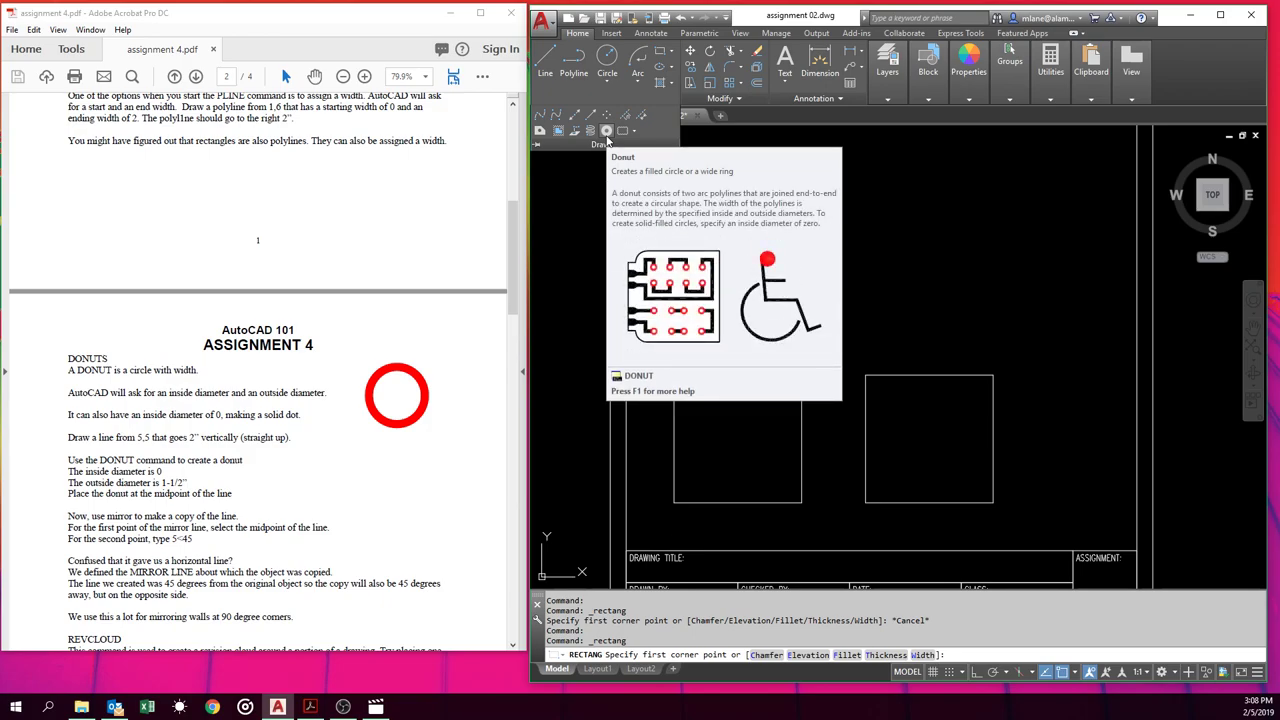
click(606, 133)
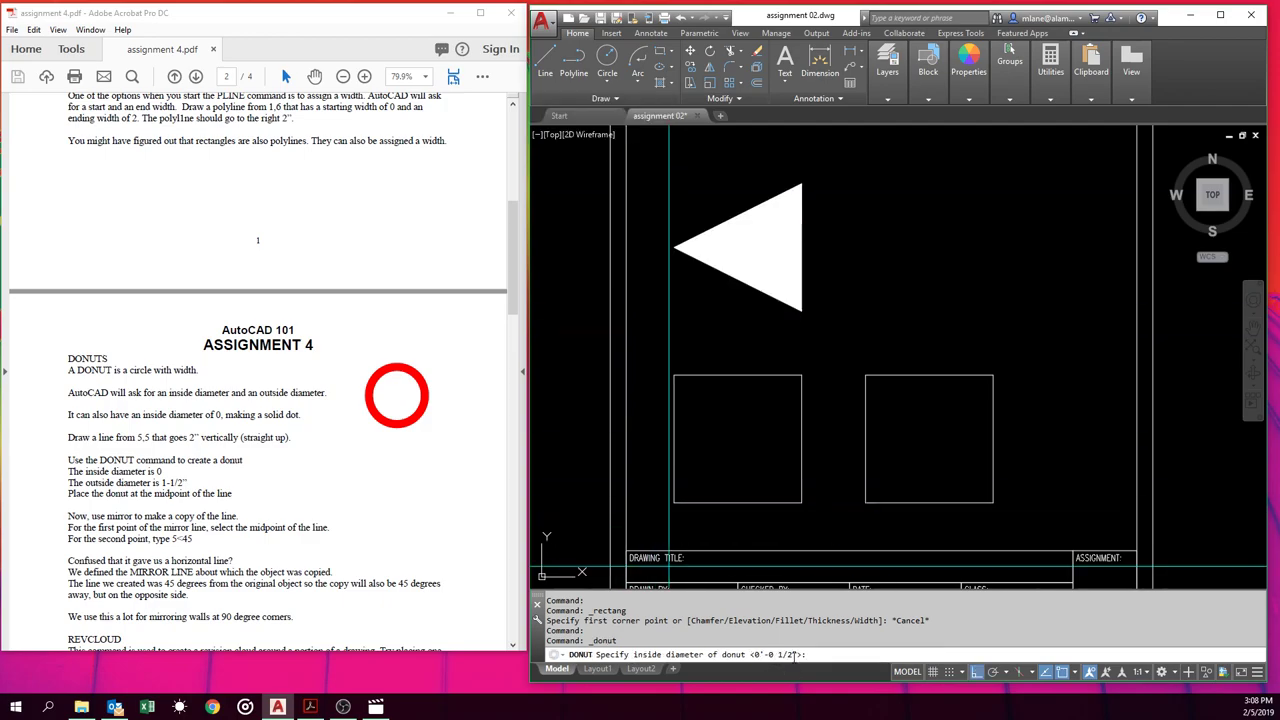
key(Return)
key(Return)
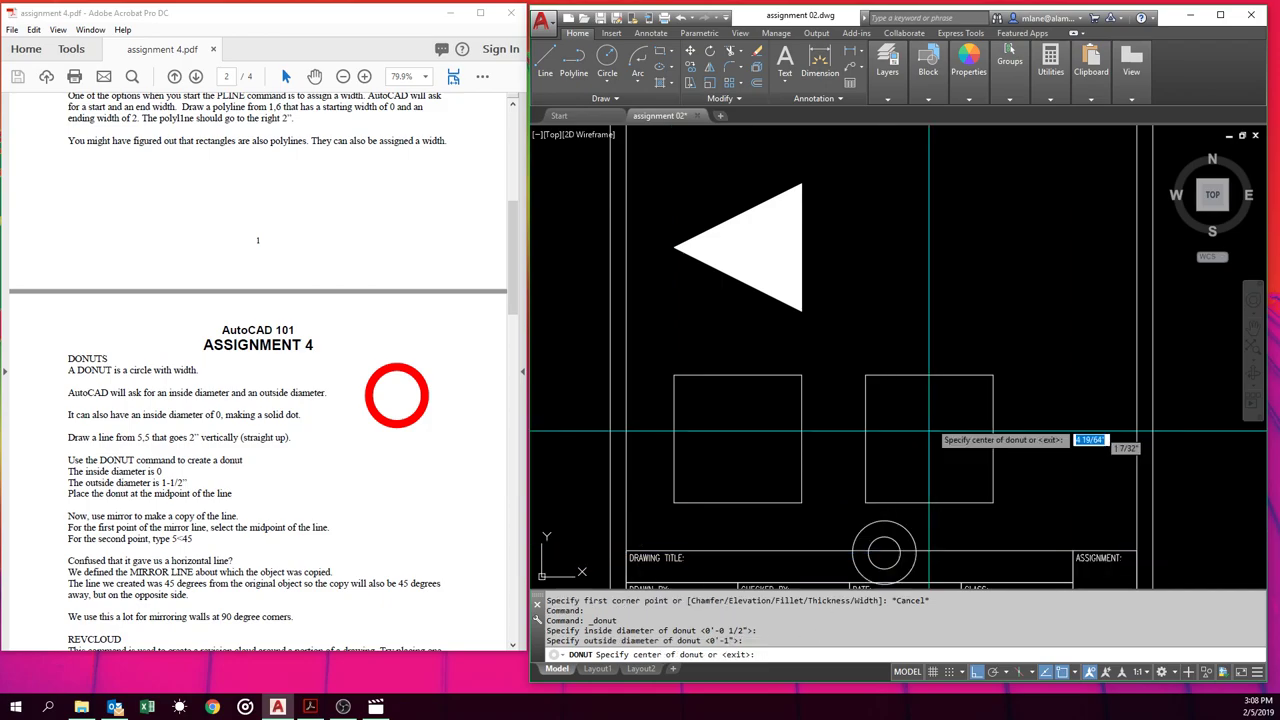
click(949, 223)
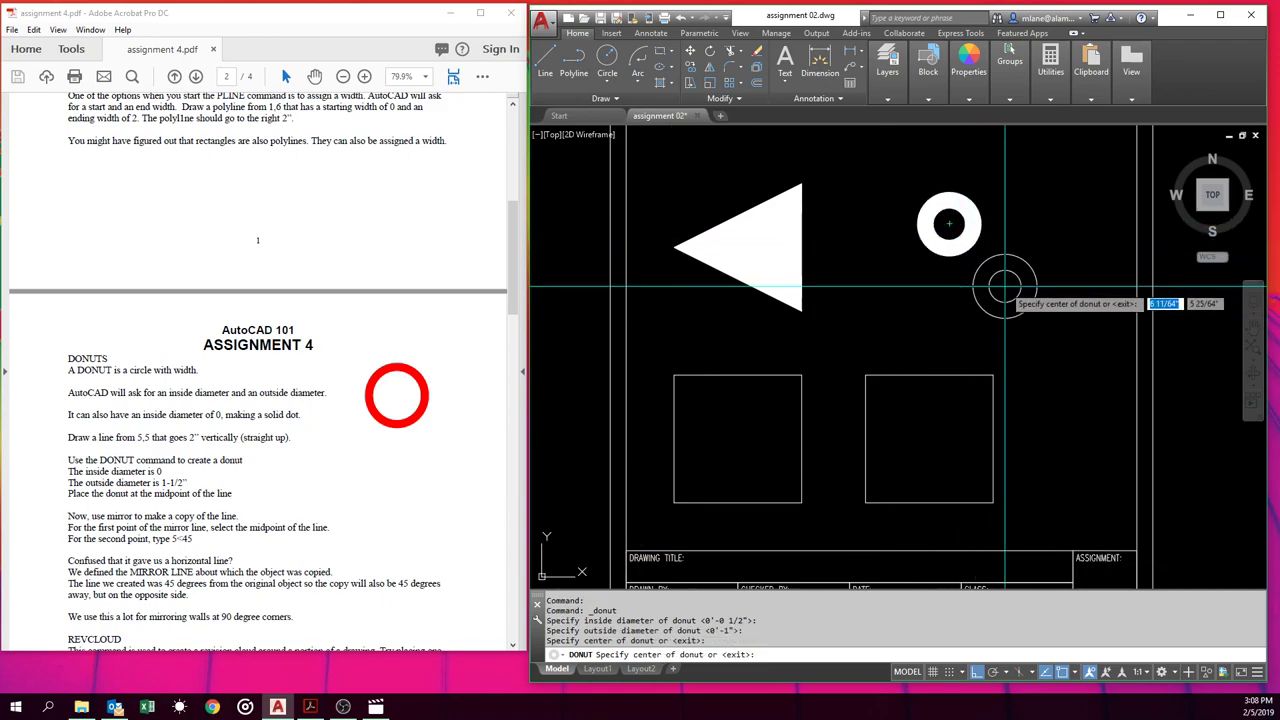
key(Return)
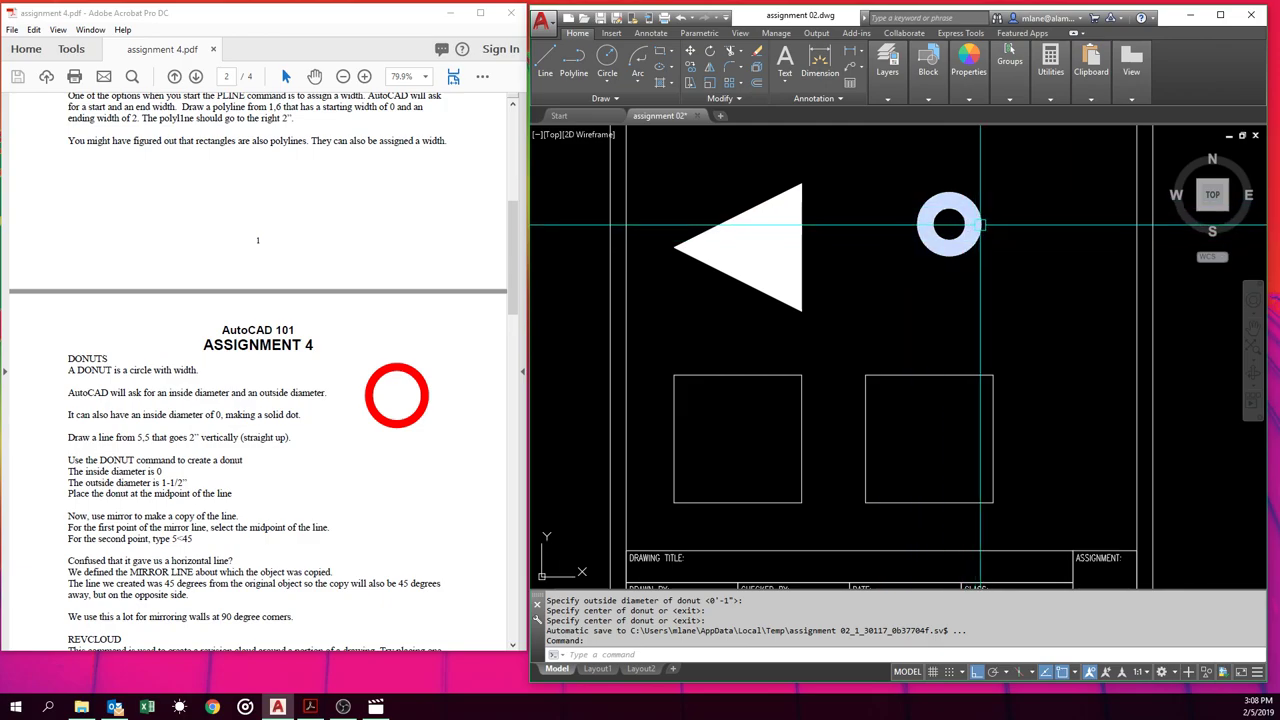
Cancel the current command and start ERASE.
key(Escape)
text(e)
key(Return)
Remove the old donut and place a trial solid donut (inside 0, outside 2) right of the triangle.
click(985, 276)
click(945, 221)
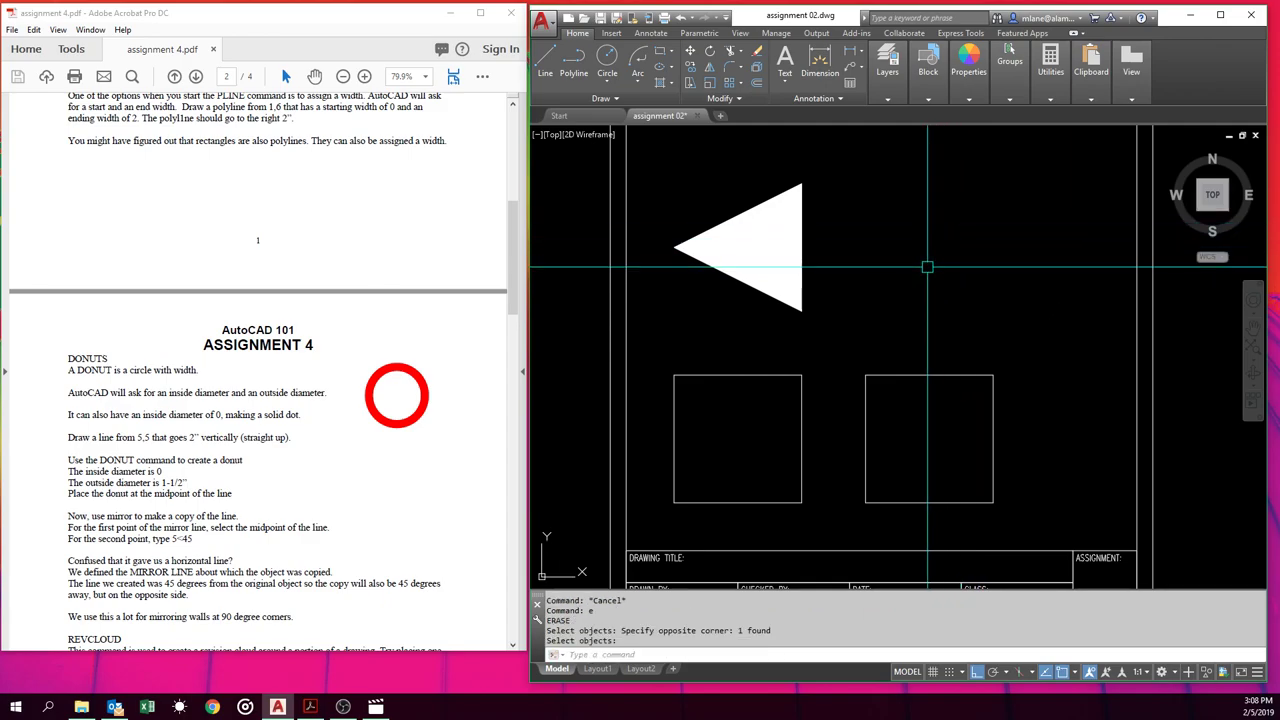
text(DONUT)
key(Return)
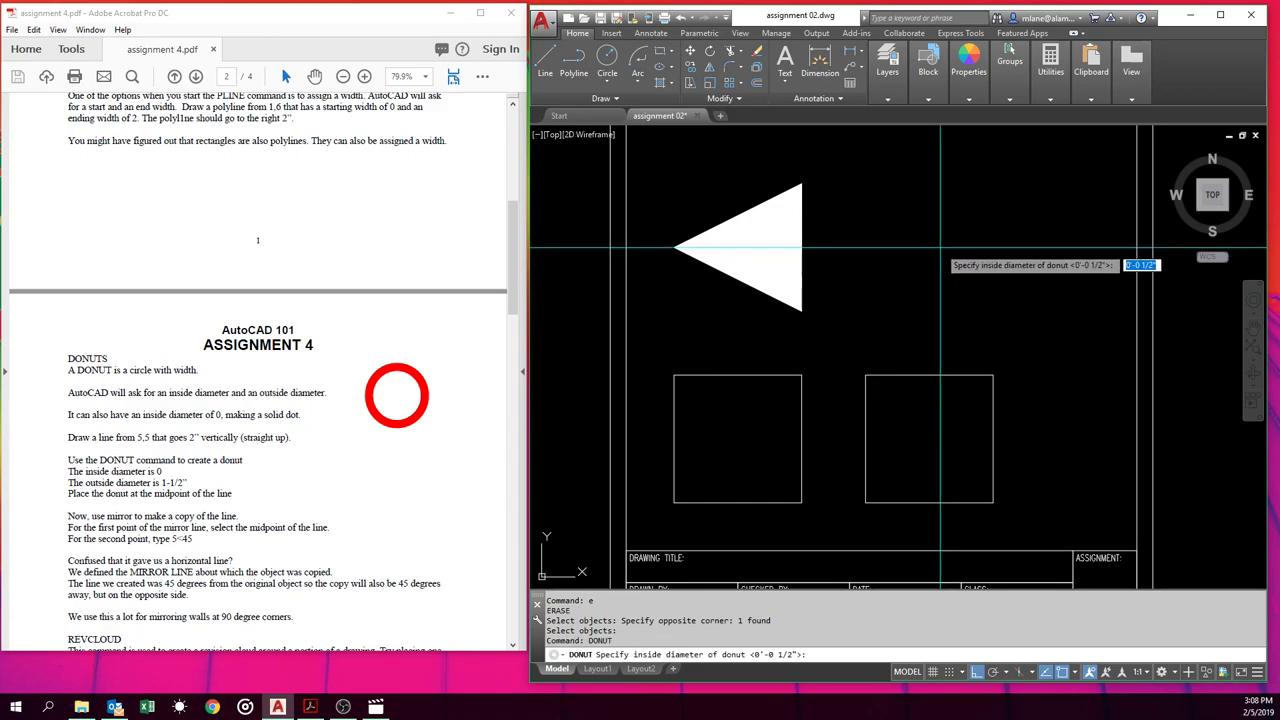
click(929, 248)
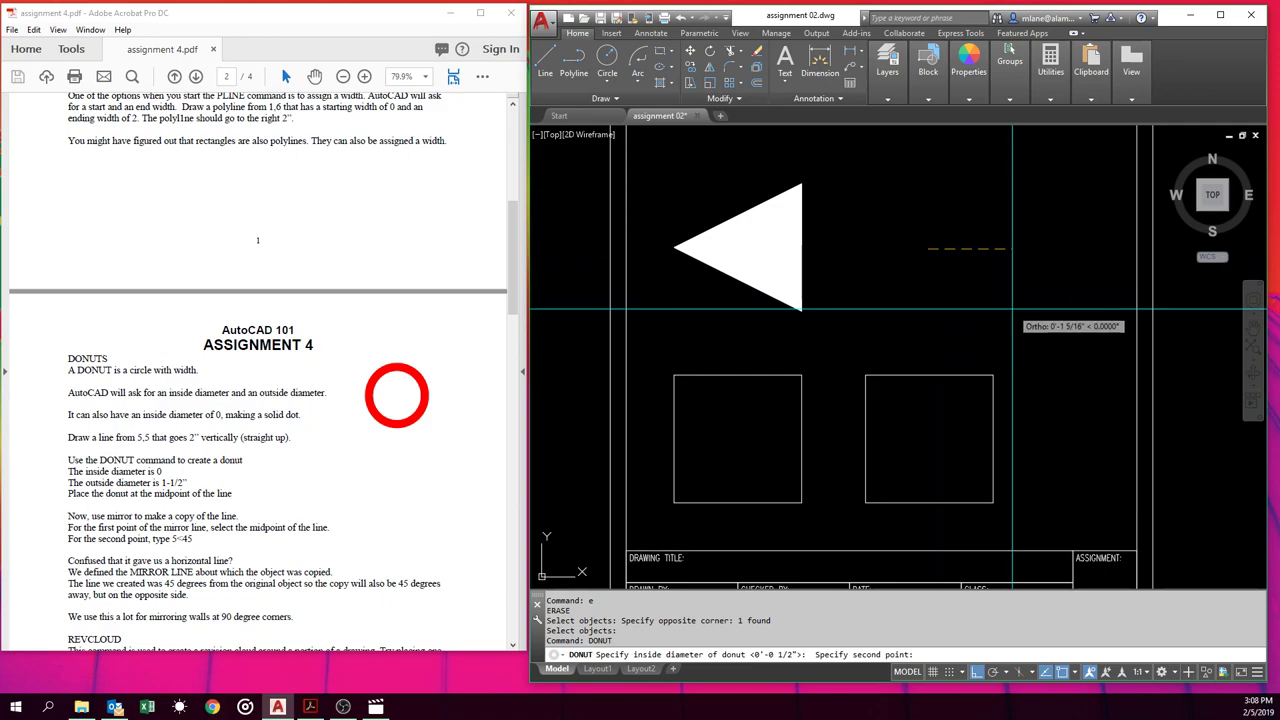
text(0)
key(Return)
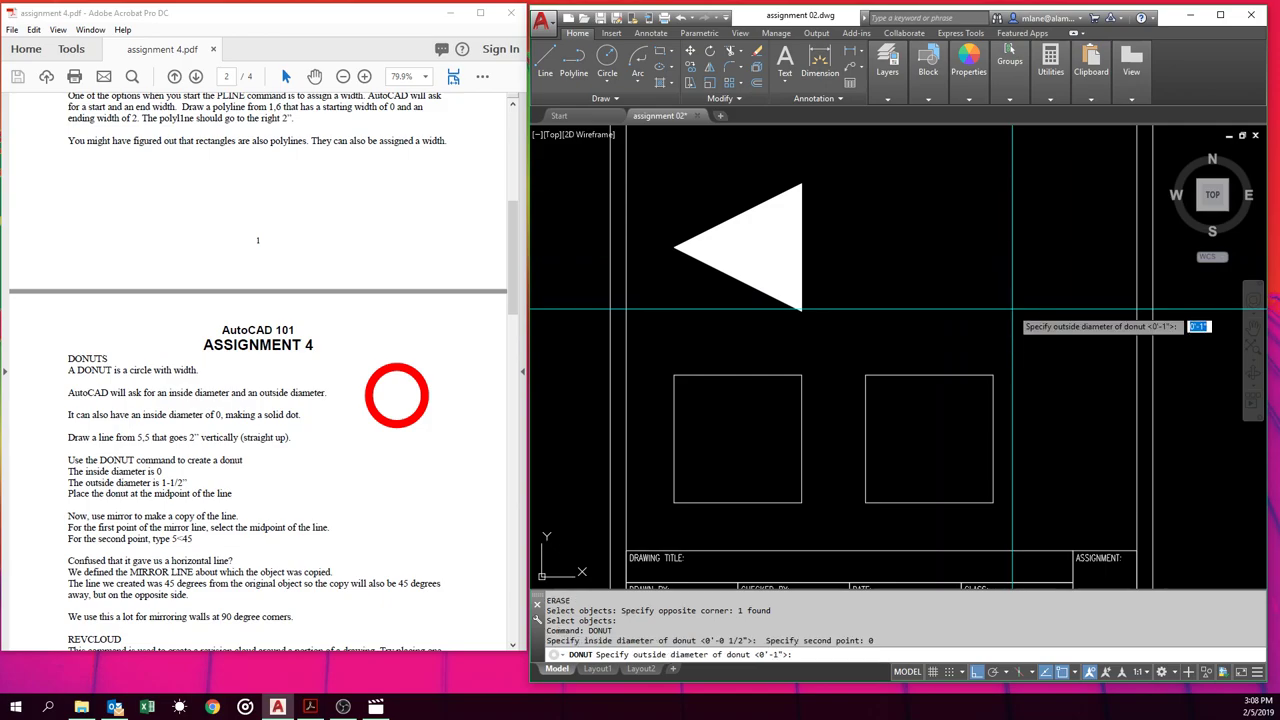
text(2)
key(Return)
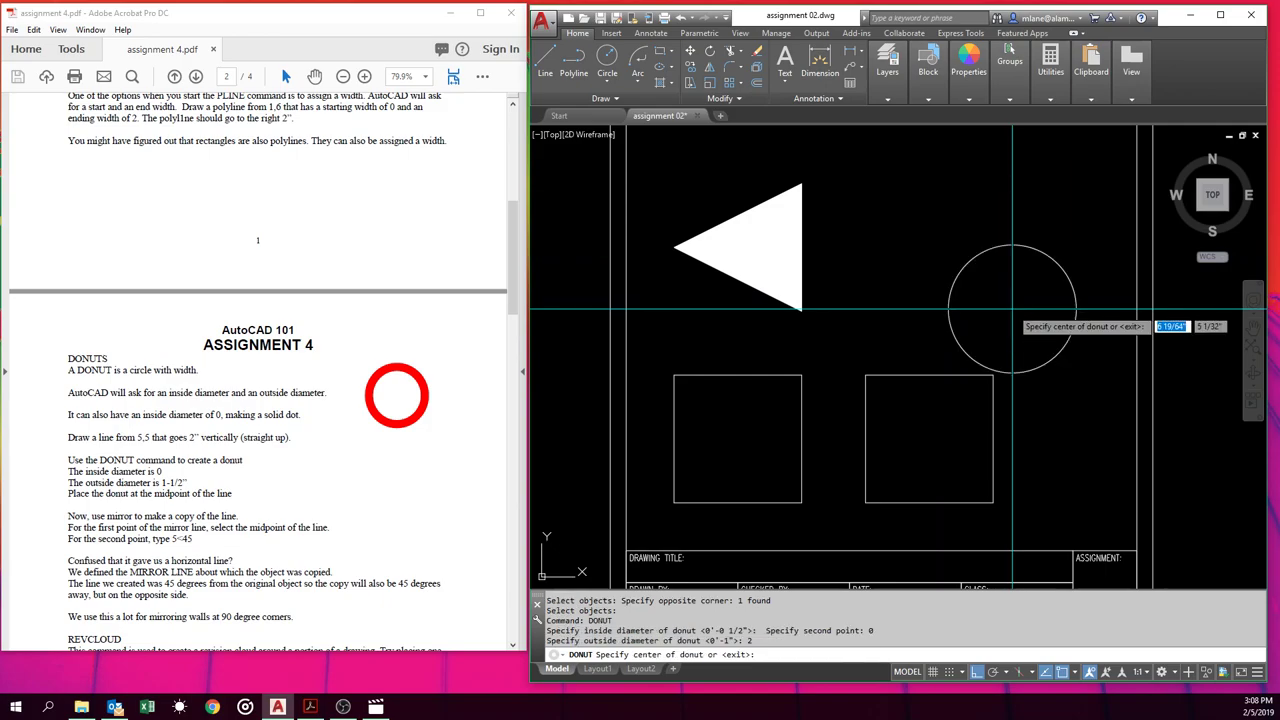
click(940, 247)
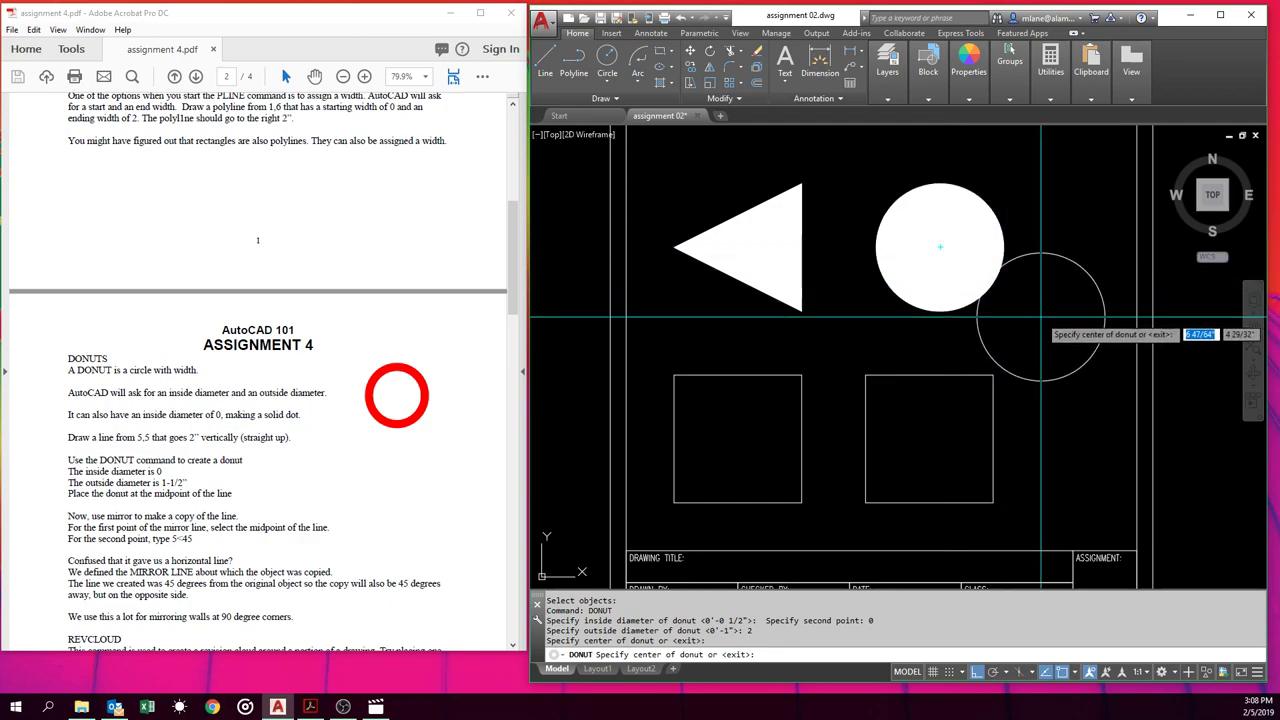
key(Escape)
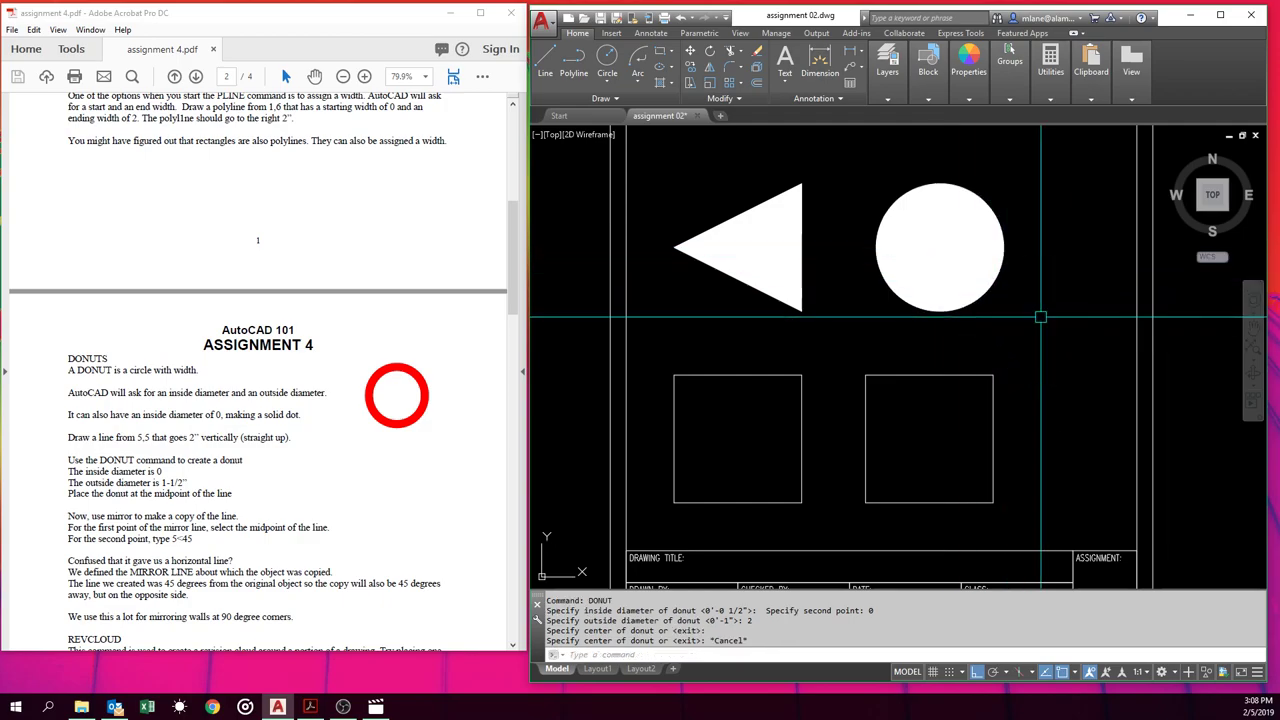
Erase the trial solid donut with E, leaving the triangle and squares.
text(e)
key(Return)
click(975, 303)
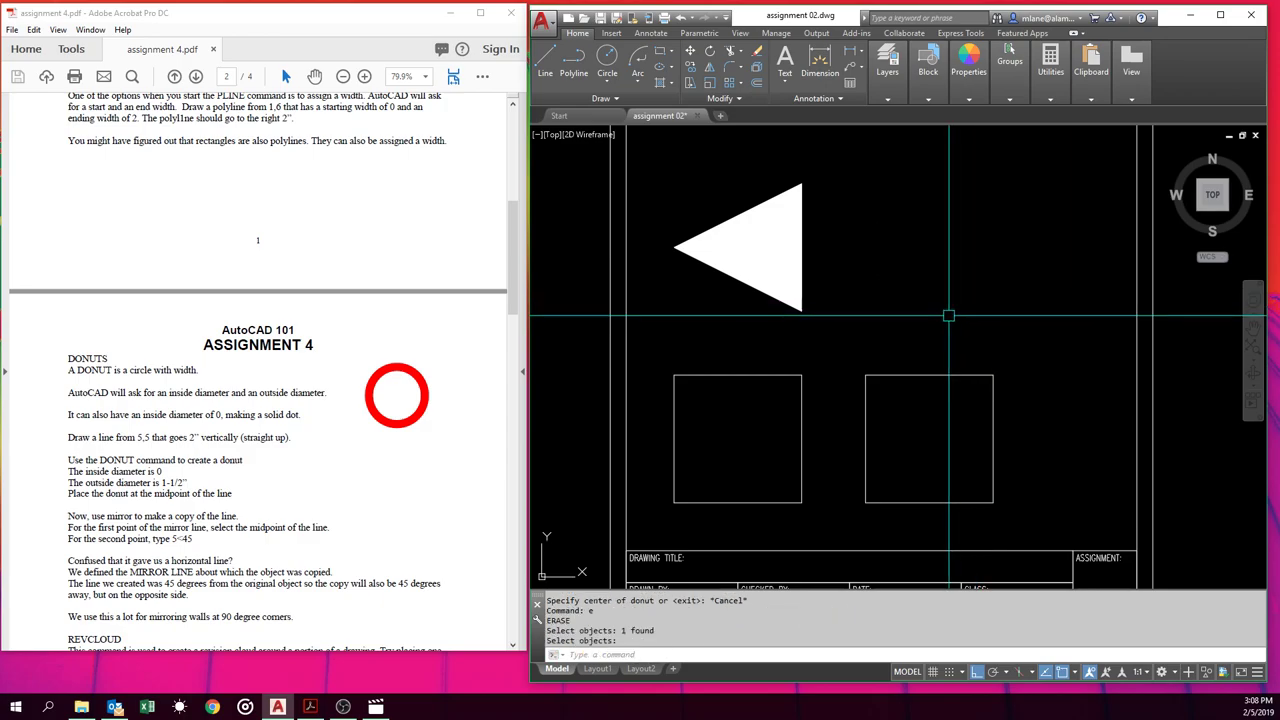
scroll(340, 508, down, 3)
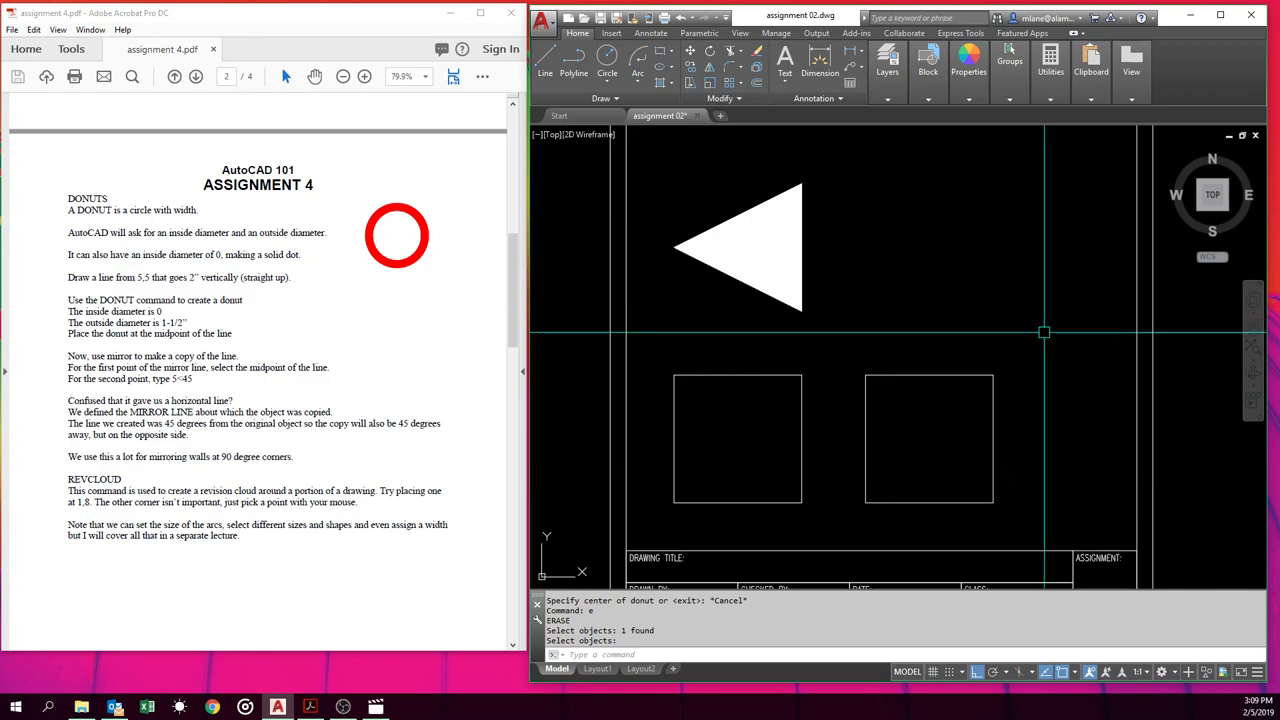
Draw a line from point 5,5 running 2 units straight up with Ortho.
text(l)
key(Return)
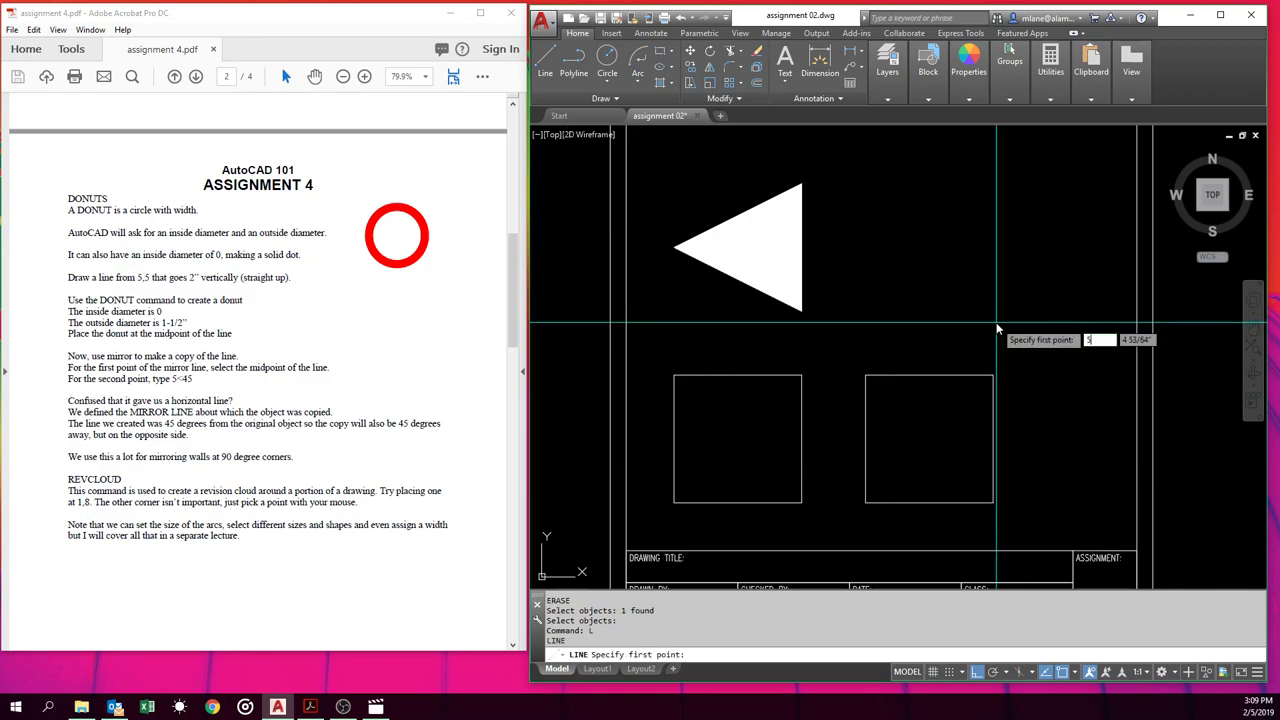
text(5,5)
key(Return)
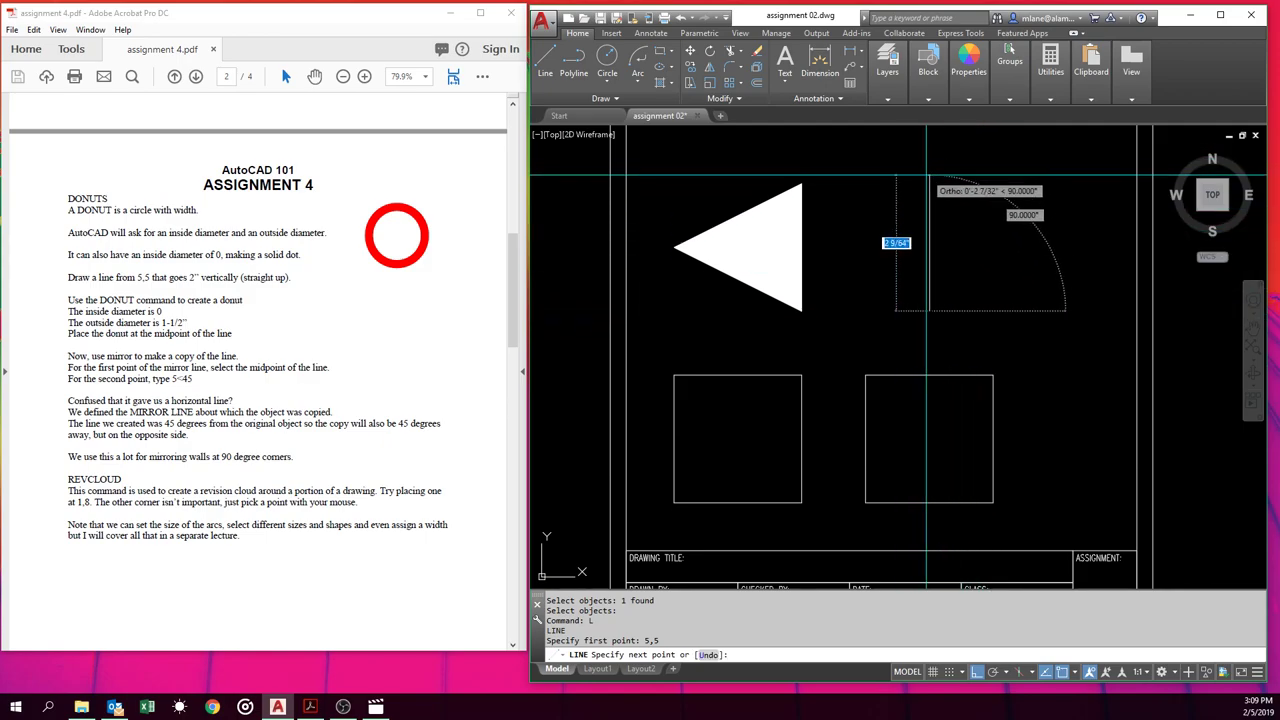
text(2)
key(Return)
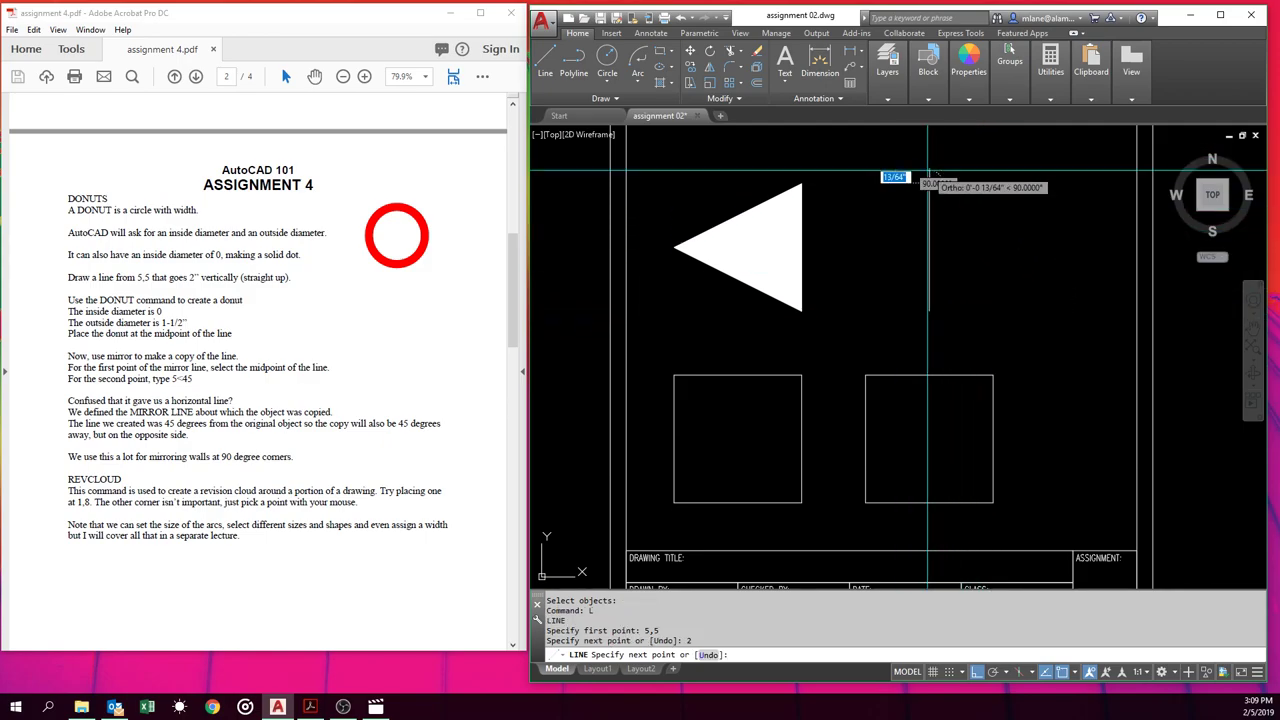
key(Return)
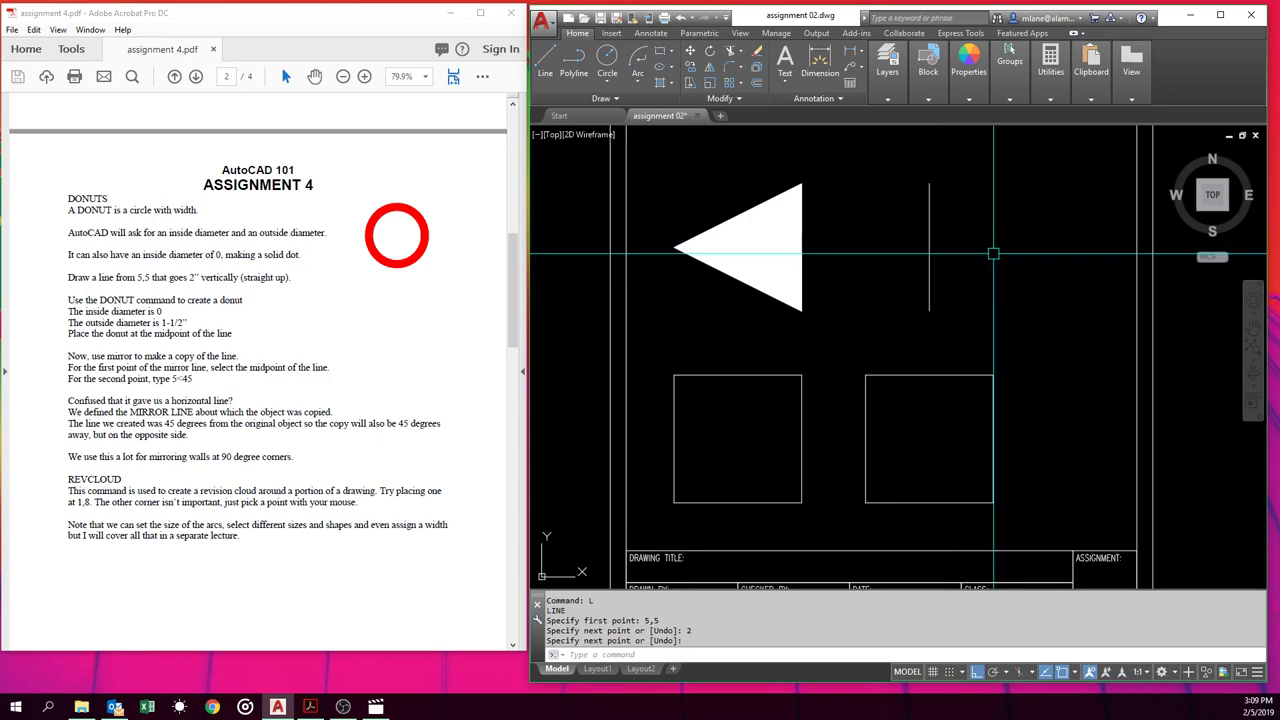
Place a DONUT with inside diameter 0 and outside 1.5 at the vertical line's midpoint.
text(donut)
key(Return)
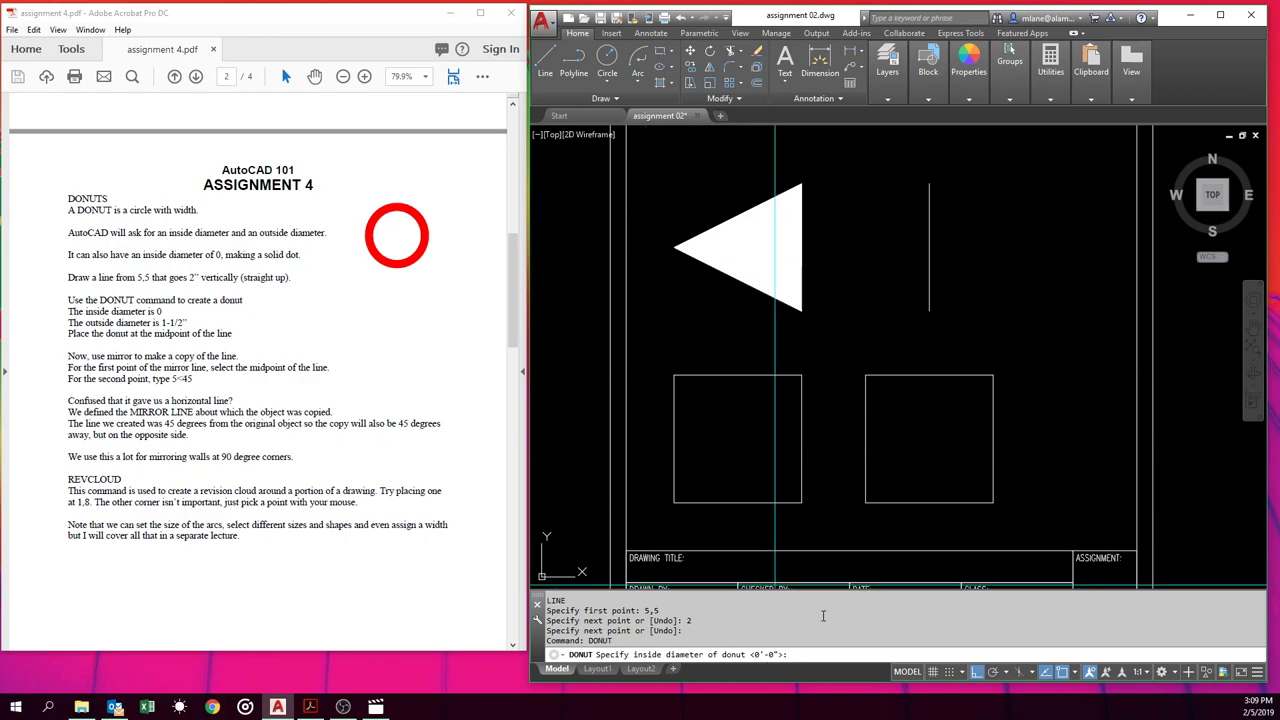
key(Return)
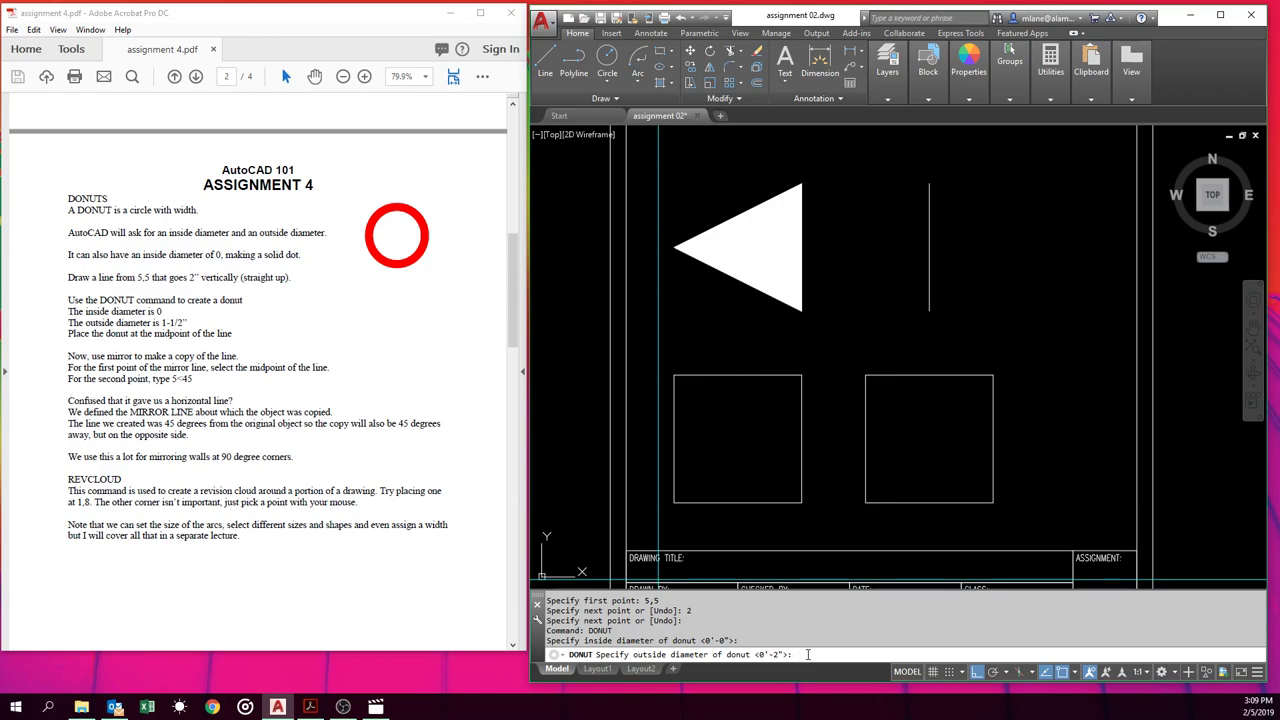
text(1.5)
key(Return)
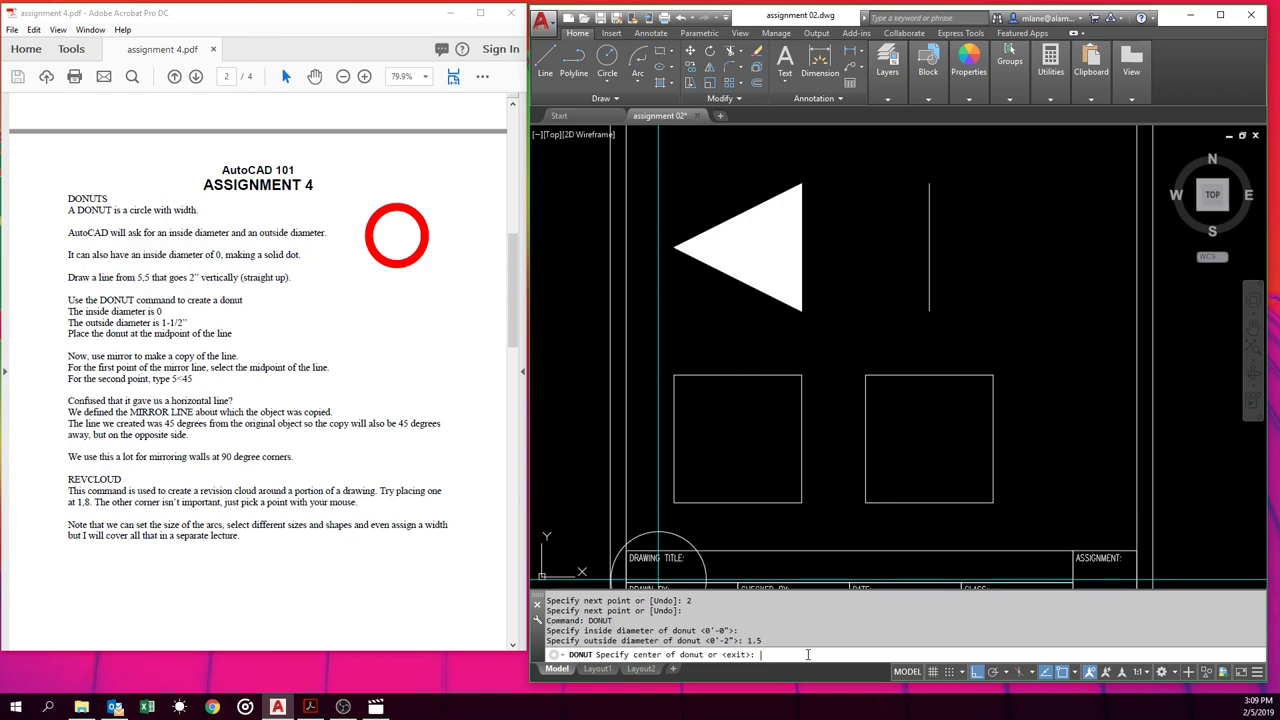
click(930, 248)
key(Return)
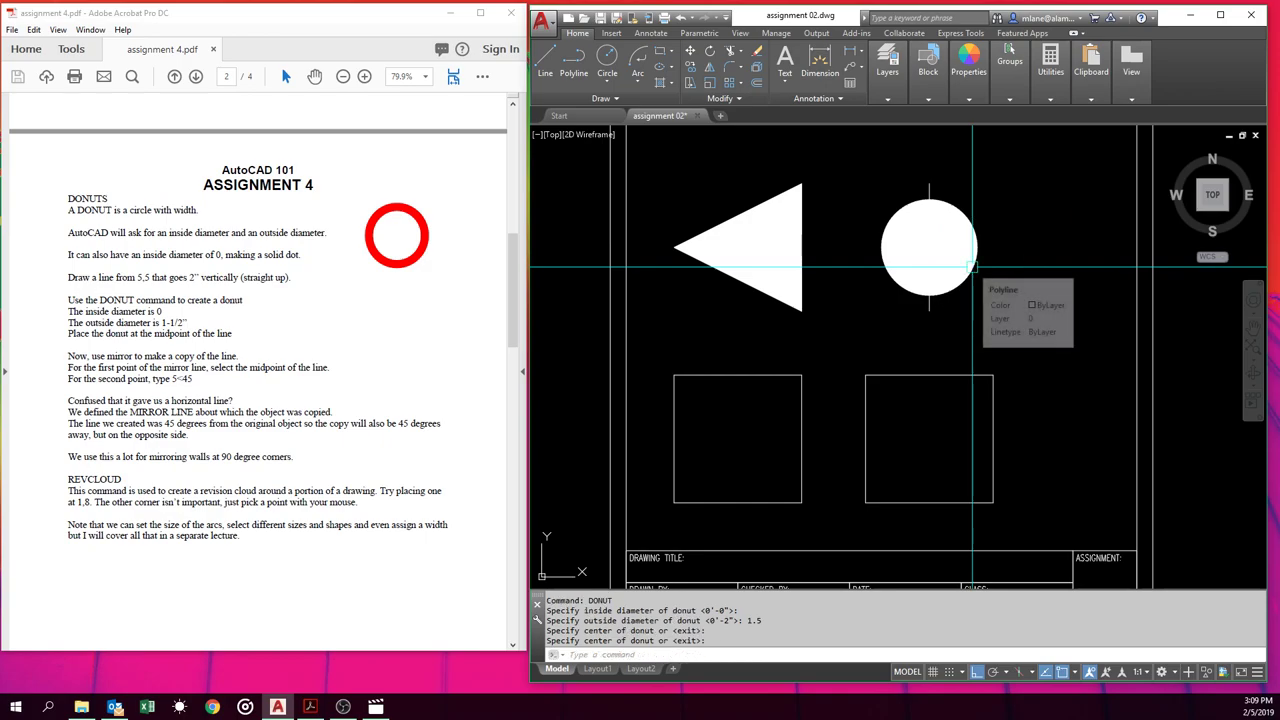
Make sure Midpoint object snap is on in the Drafting Settings.
text(OSNAp)
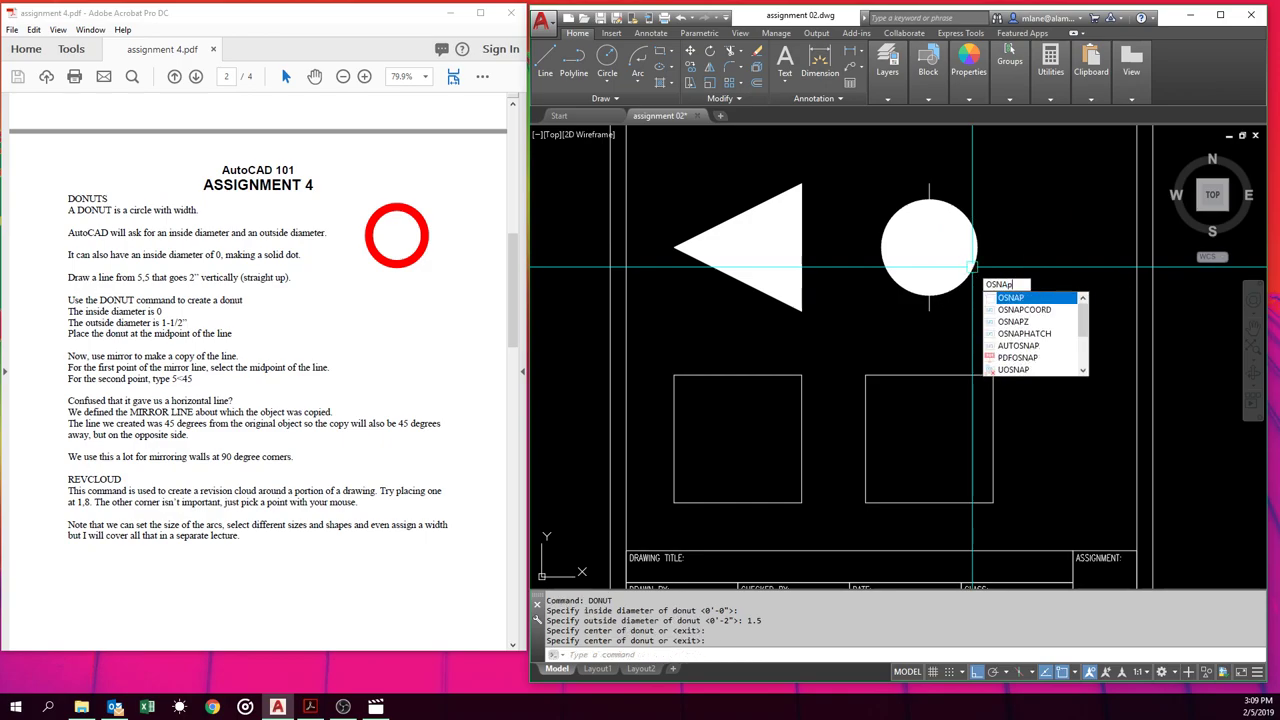
key(Return)
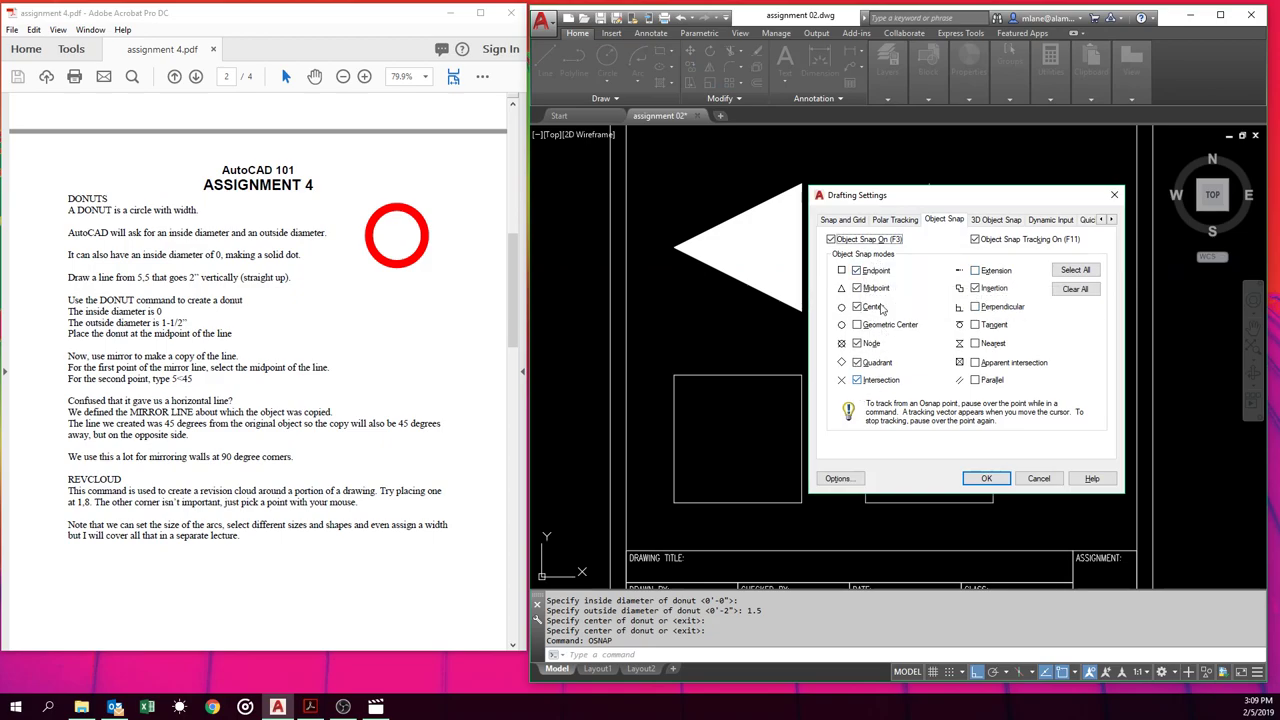
click(868, 288)
click(858, 289)
click(986, 478)
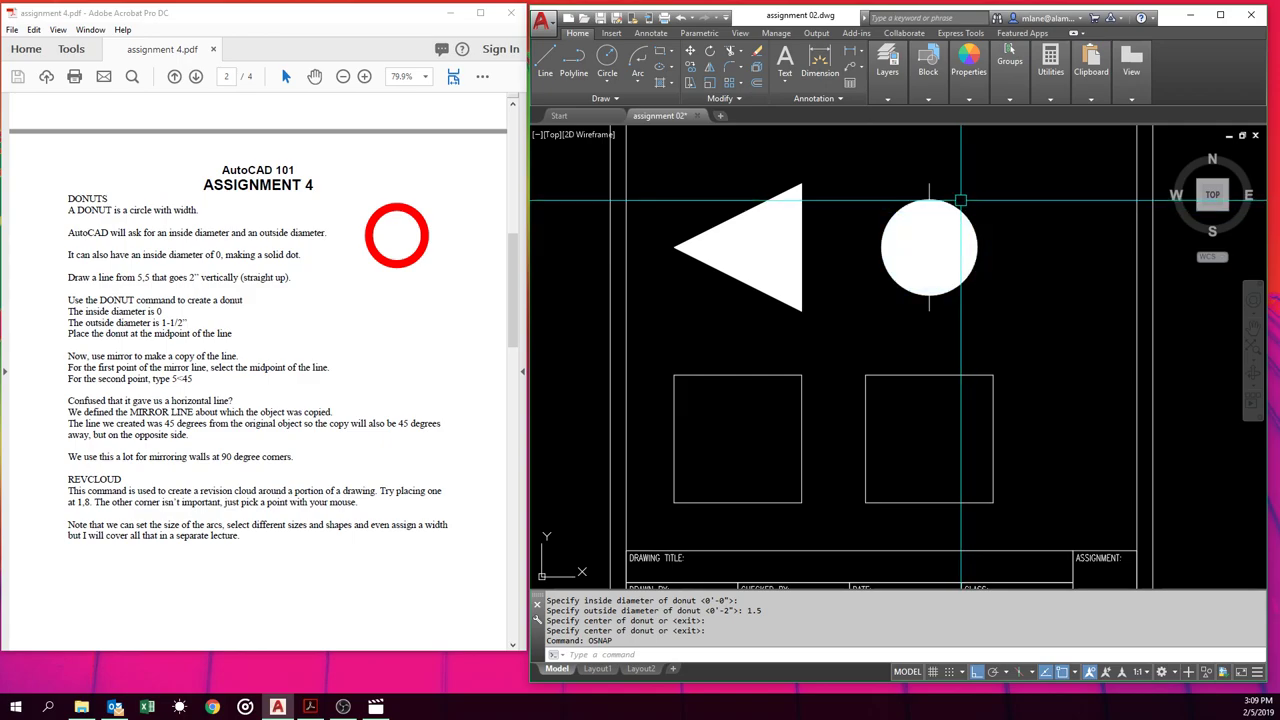
Erase the solid donut with a crossing window, leaving the vertical line.
key(Escape)
text(e)
key(Return)
click(969, 189)
click(943, 232)
key(Return)
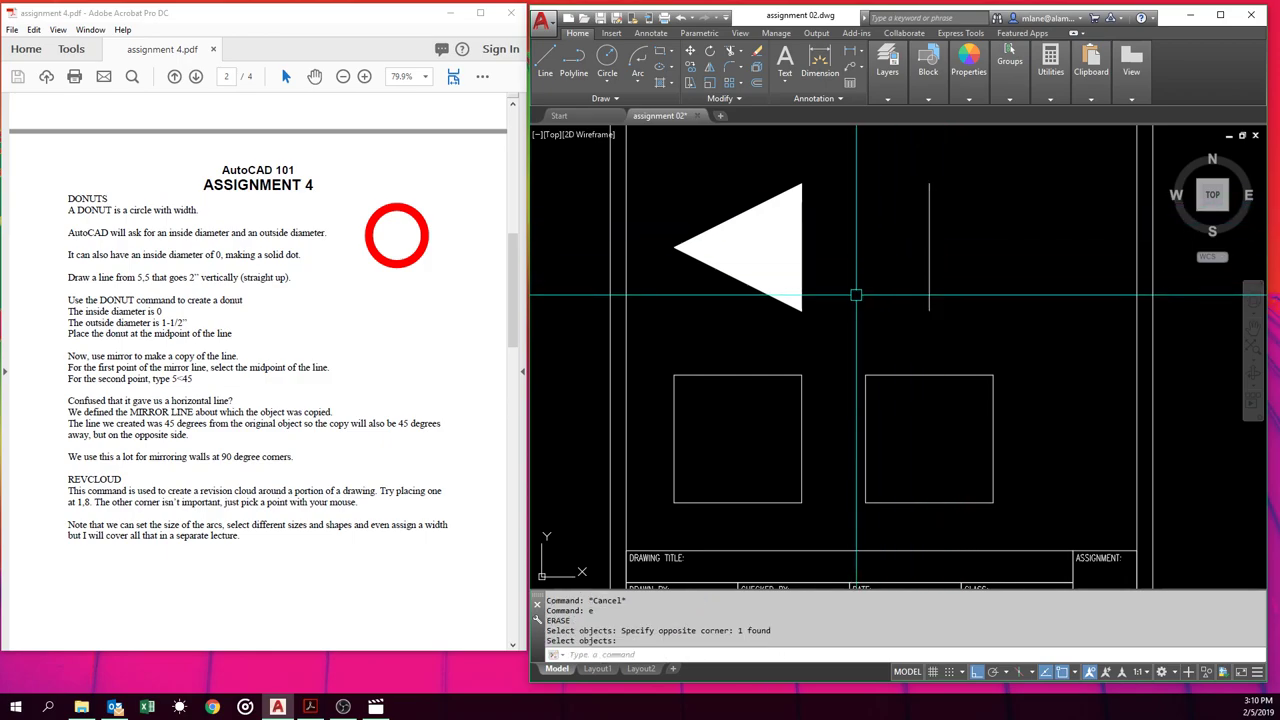
Try a solid donut with default diameters and a midpoint snap, then cancel it.
text(donut)
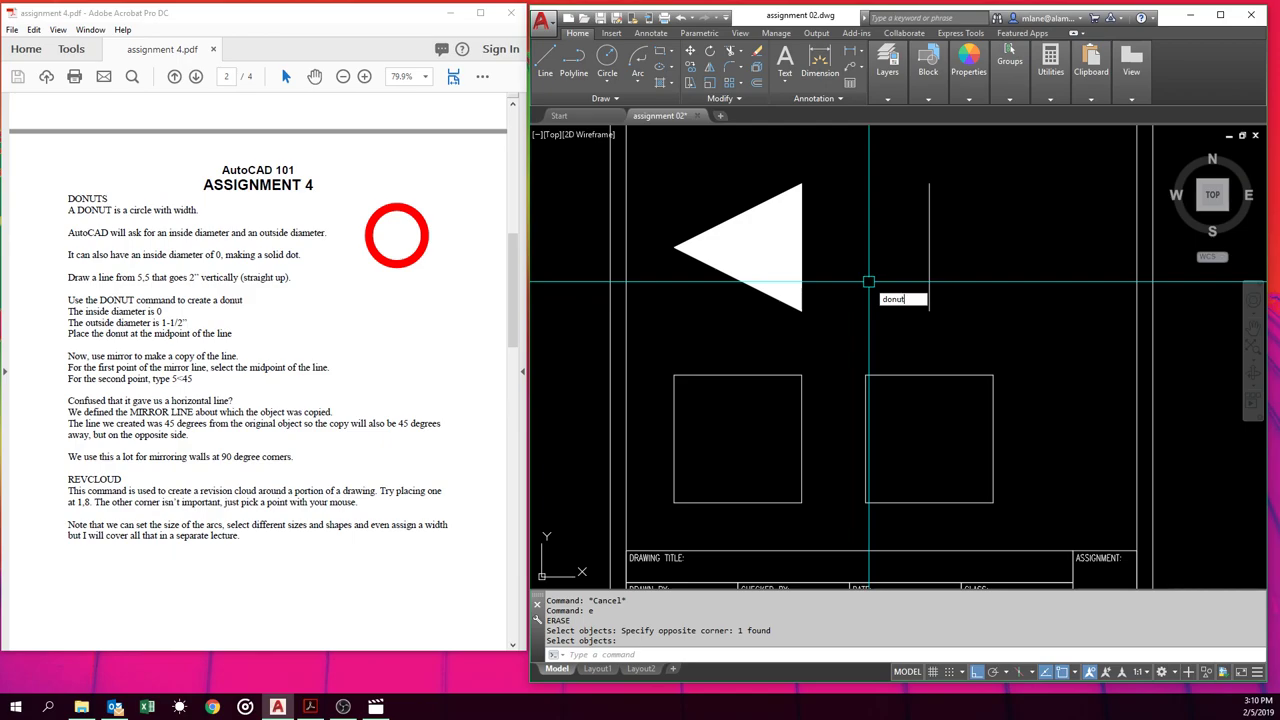
key(Return)
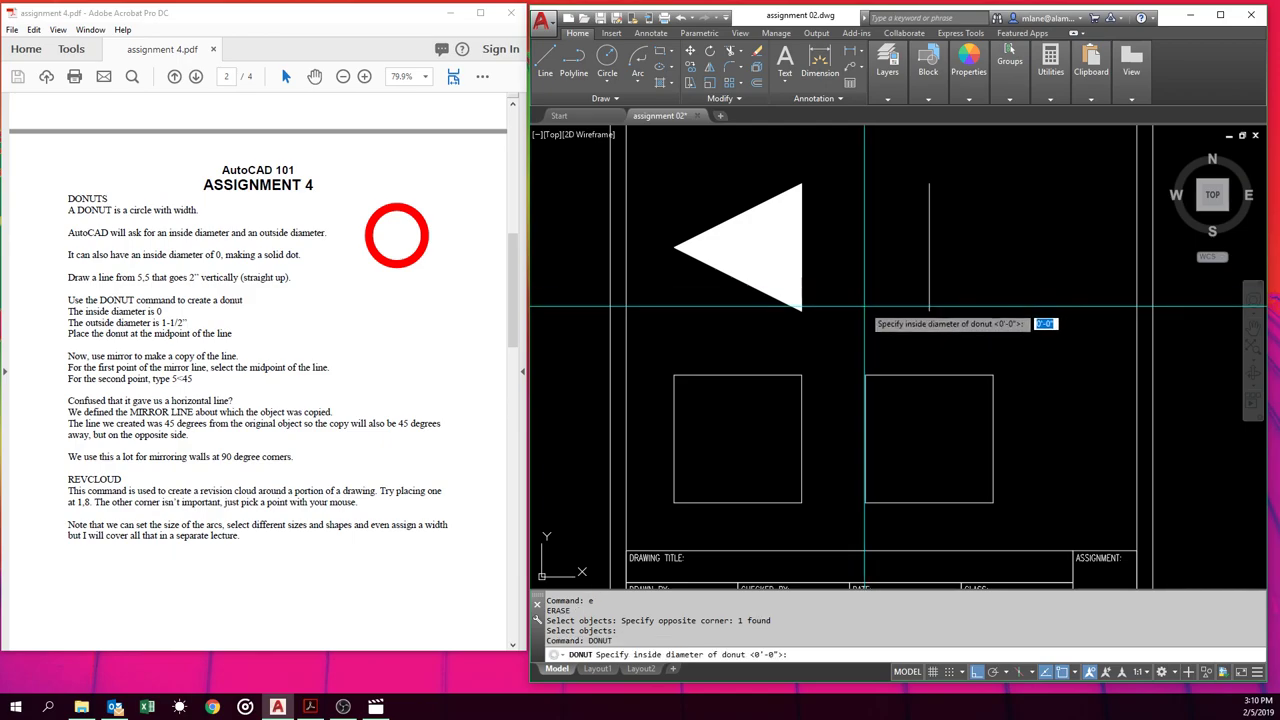
key(Return)
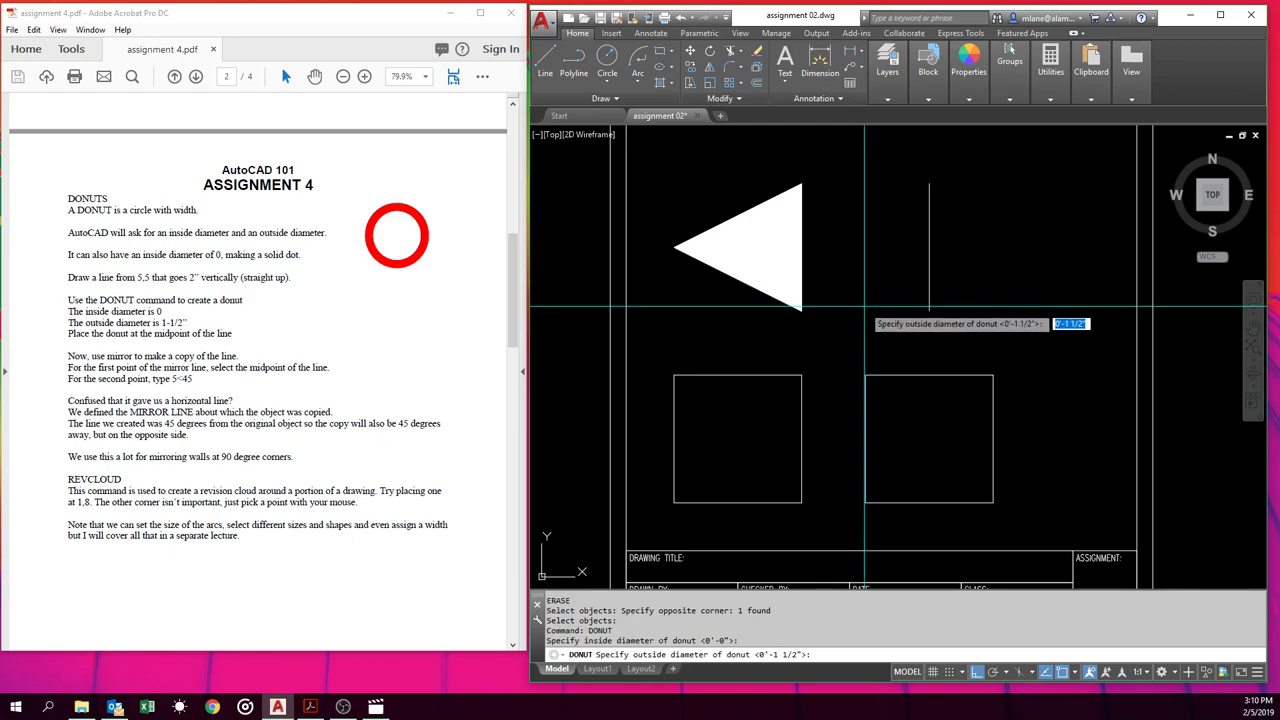
key(Return)
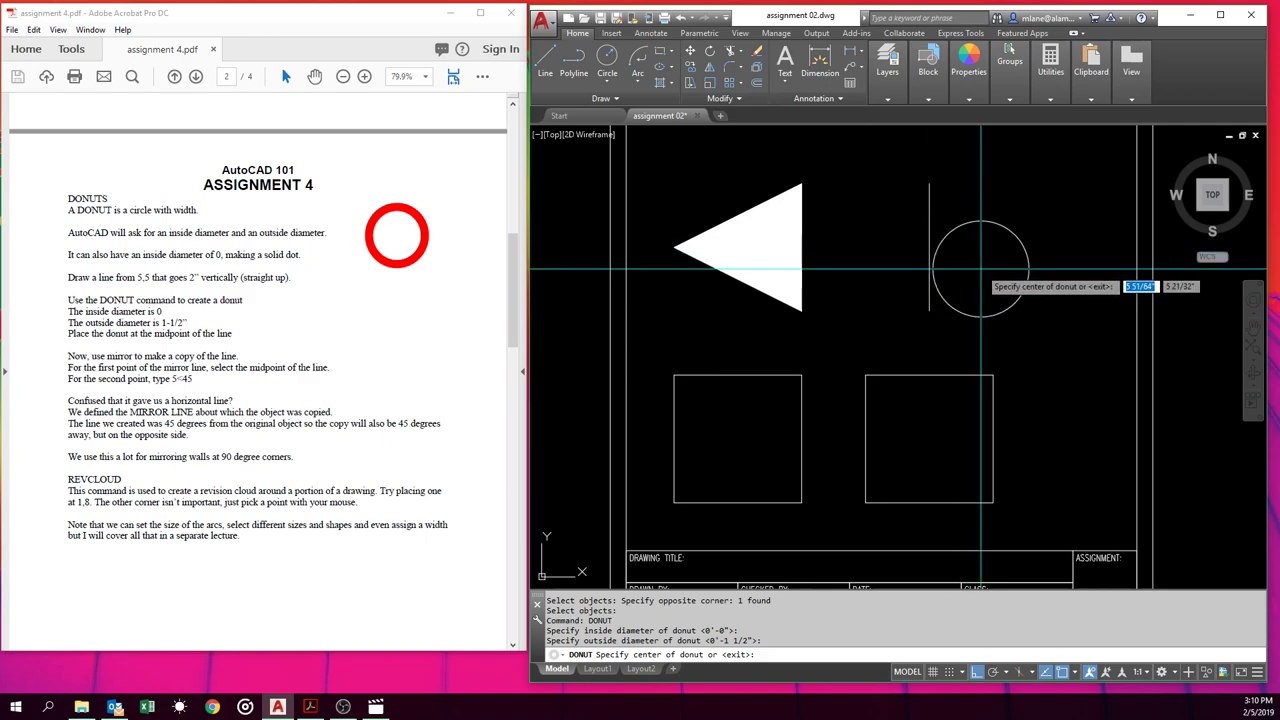
text(mid)
key(Return)
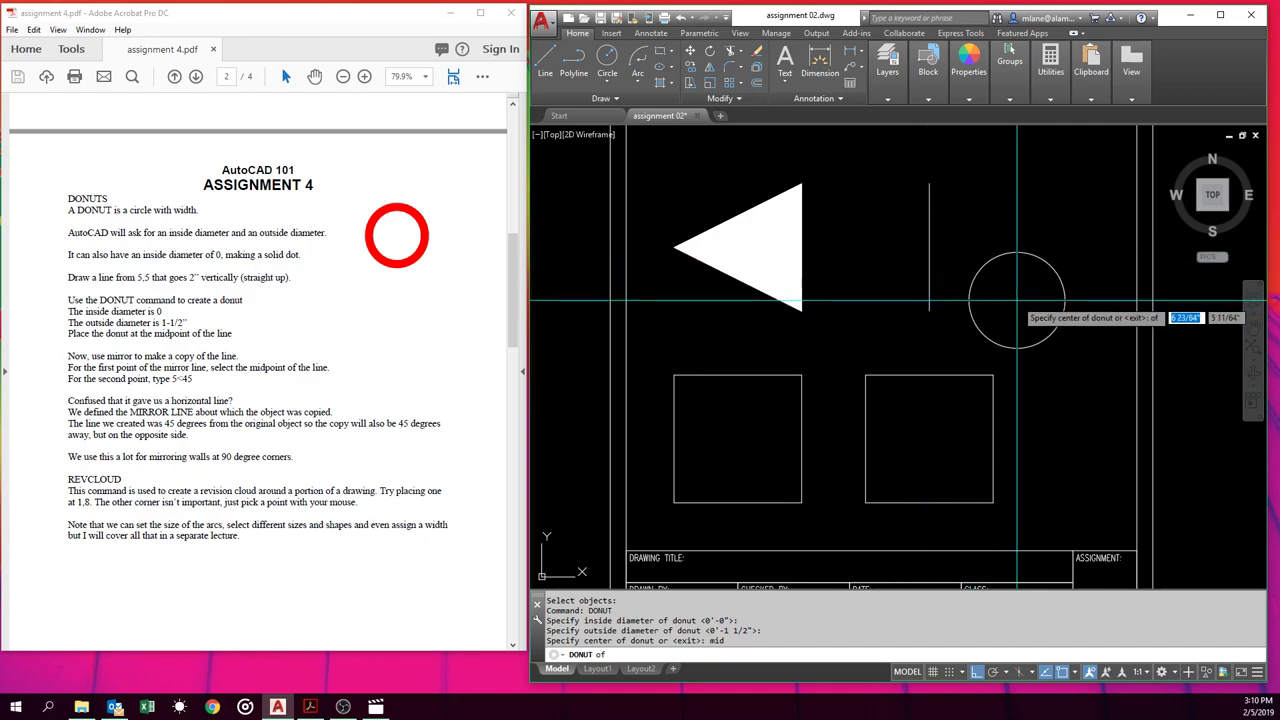
key(F3)
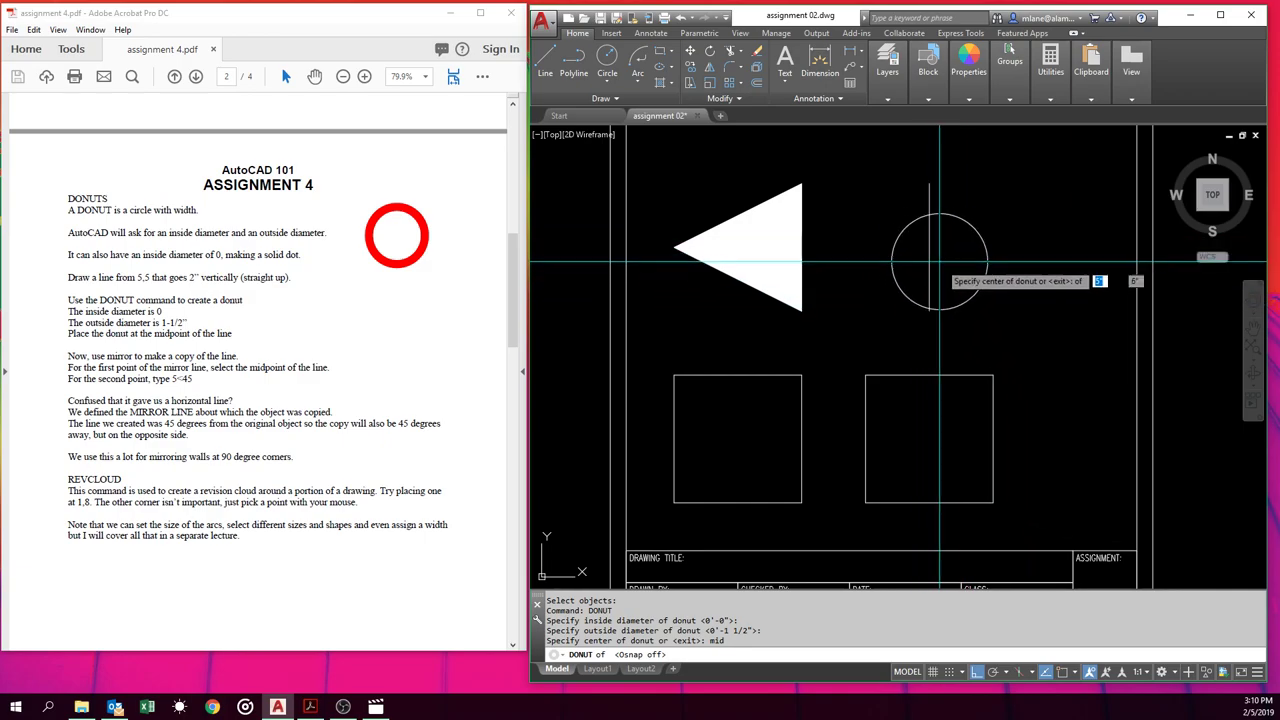
key(Escape)
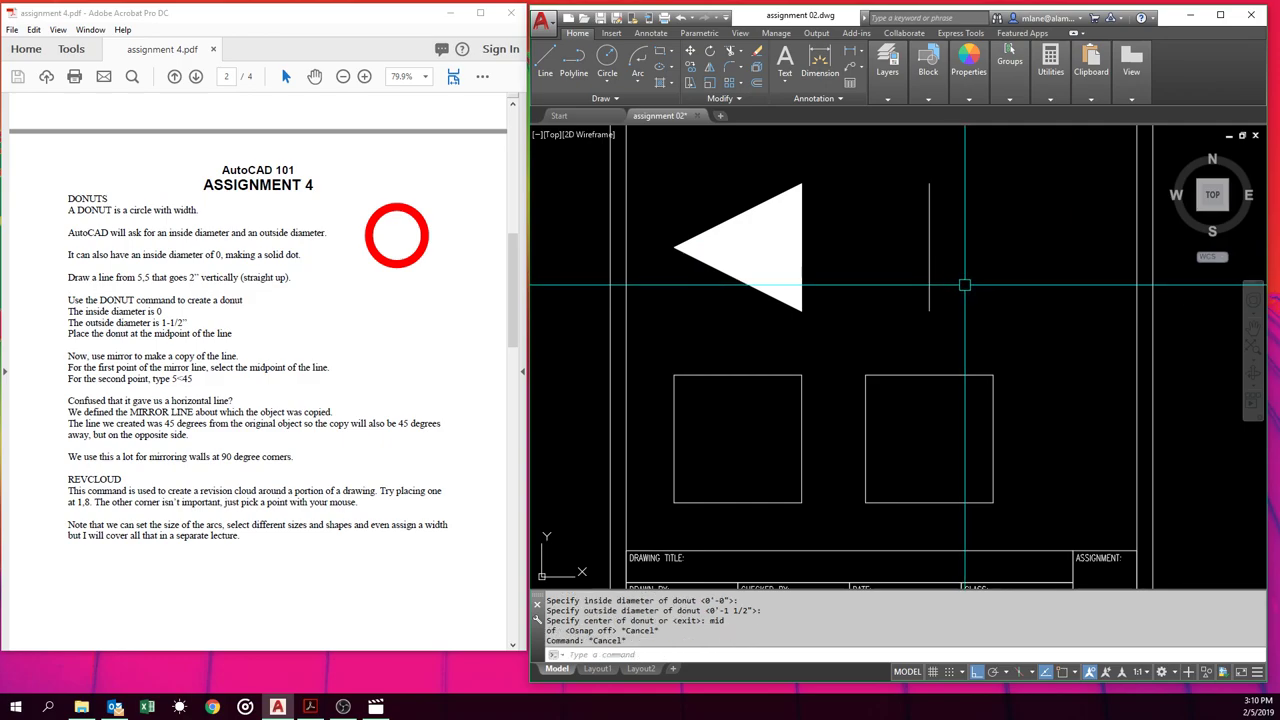
Restart DONUT with inside diameter 0 and outside diameter 1.5, ready for its centre.
key(Return)
key(Return)
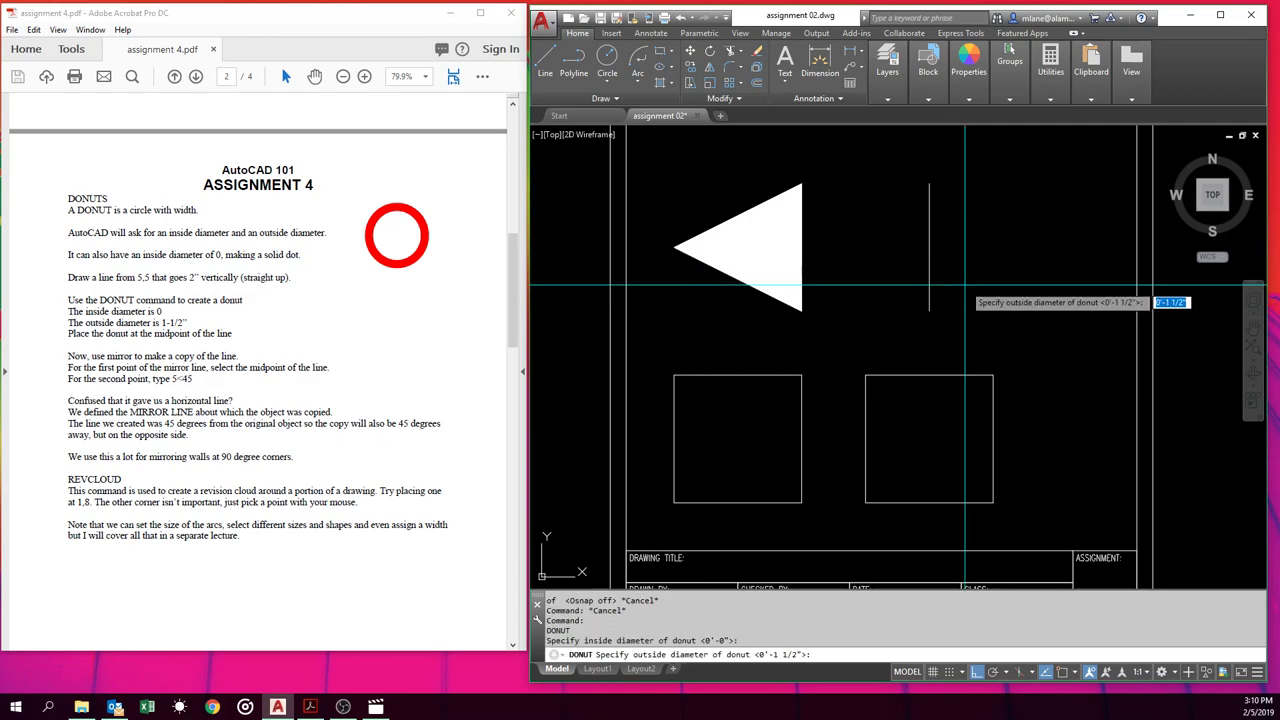
key(Return)
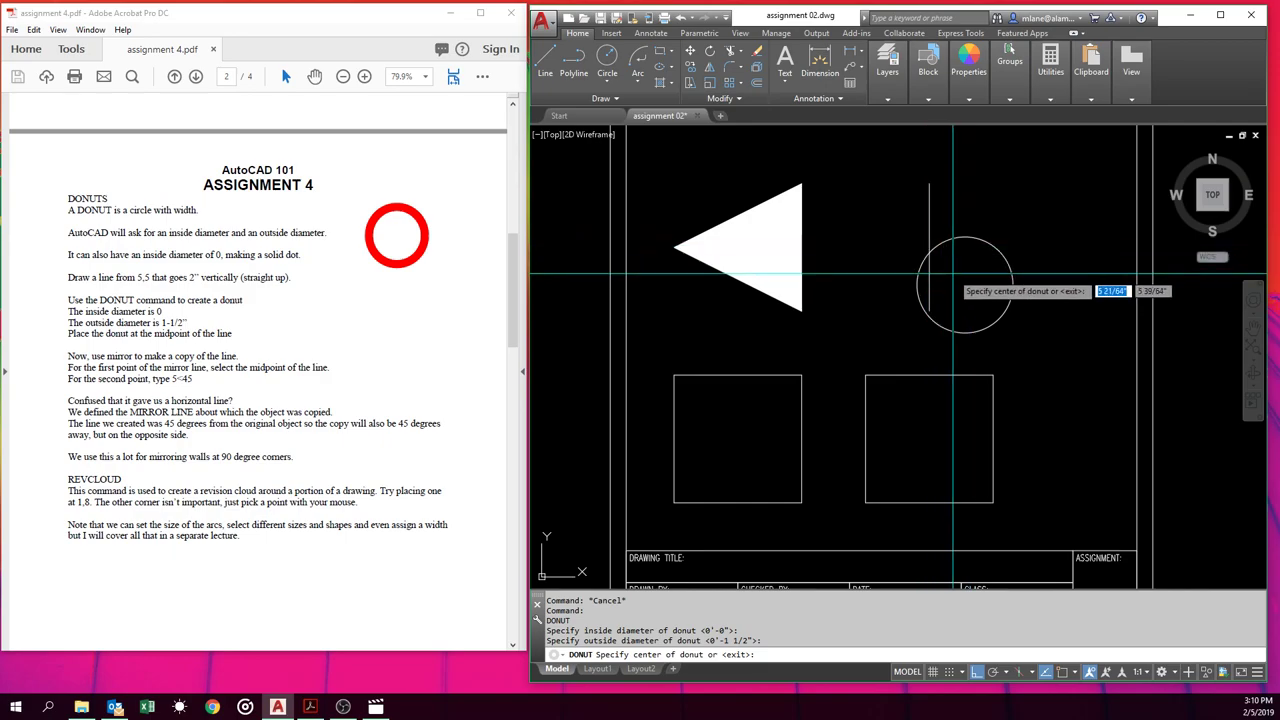
key(Escape)
key(Escape)
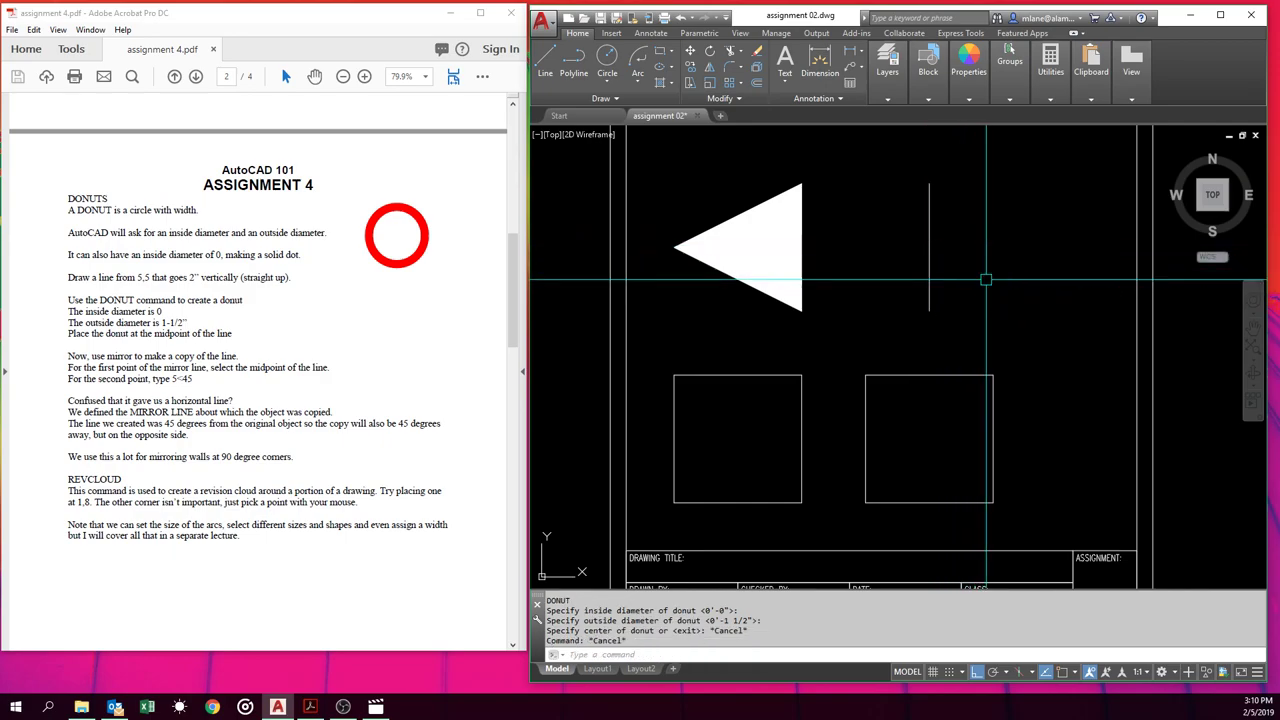
key(Return)
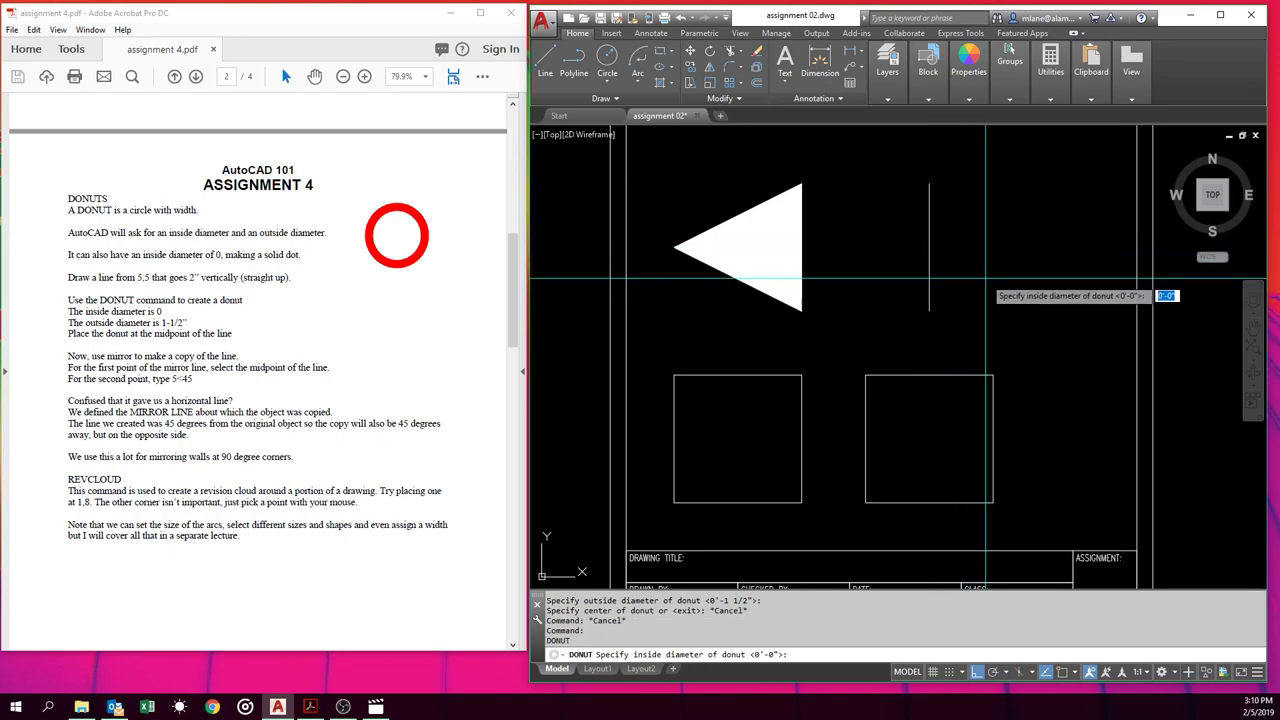
key(Return)
key(Return)
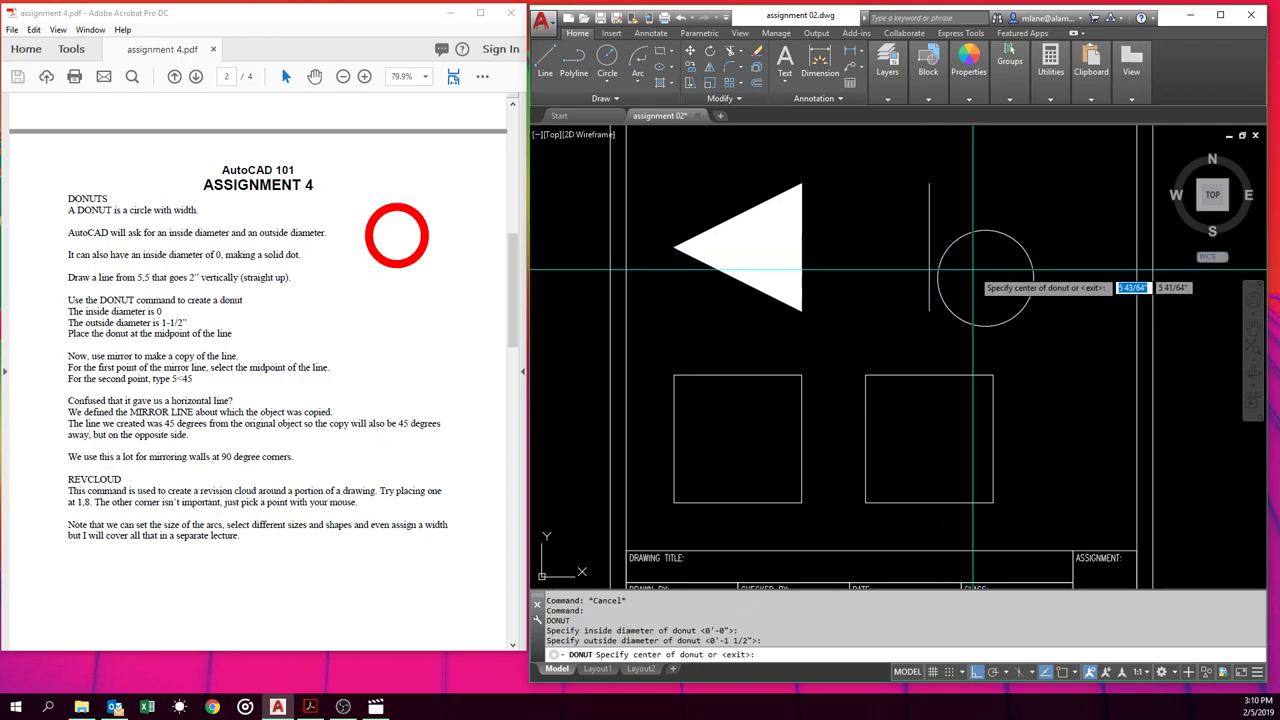
key(Return)
key(Return)
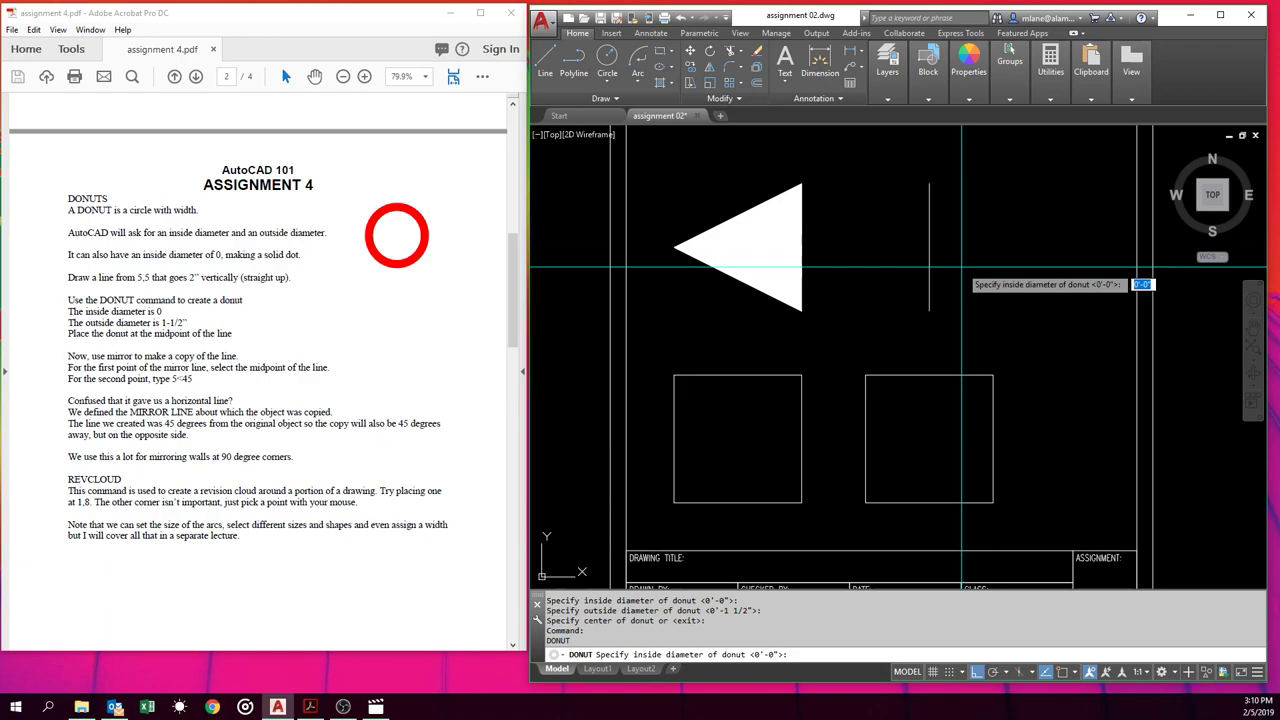
key(Return)
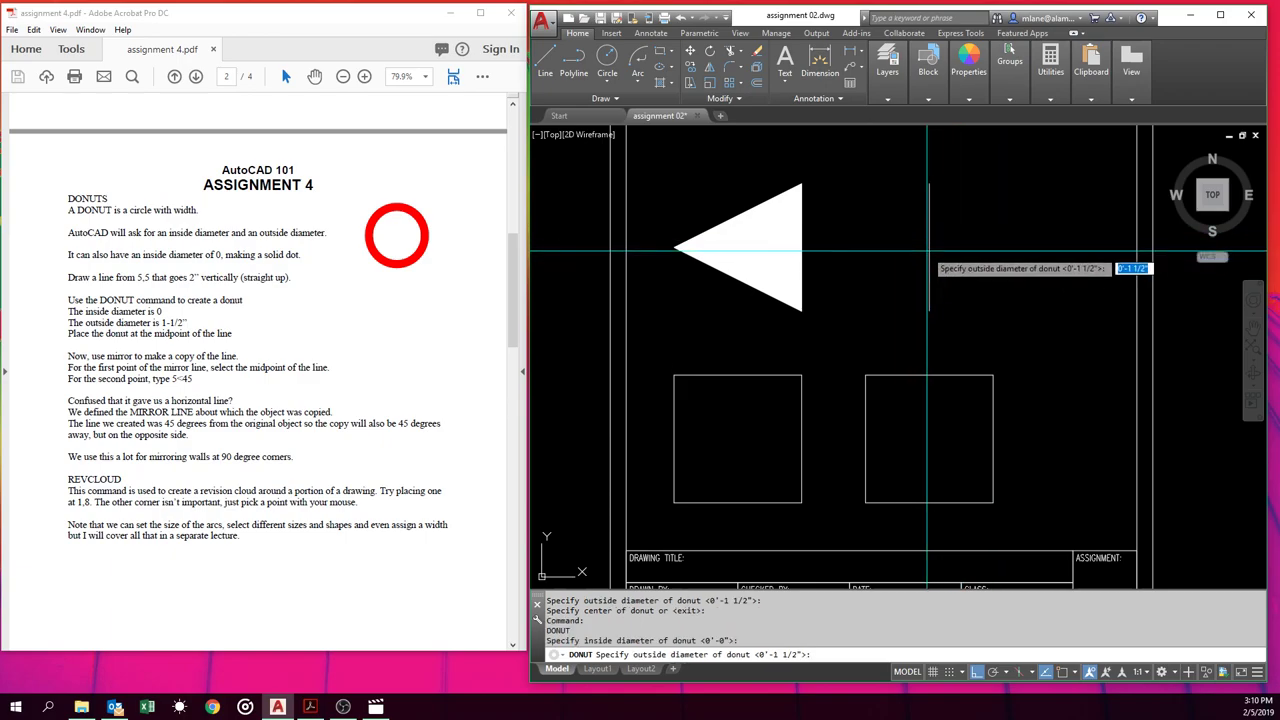
text(1.5)
key(Return)
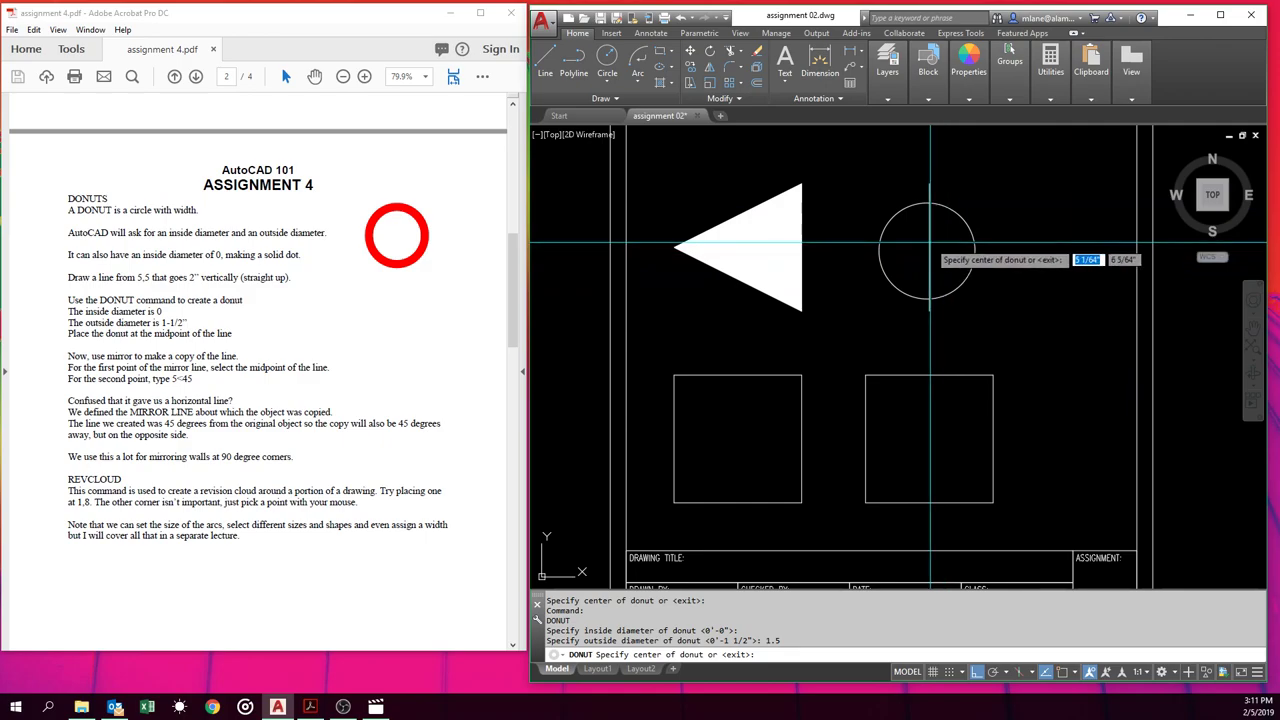
Snap the 1.5-inch solid donut's centre to the vertical line's midpoint using MID.
text(mid)
key(Return)
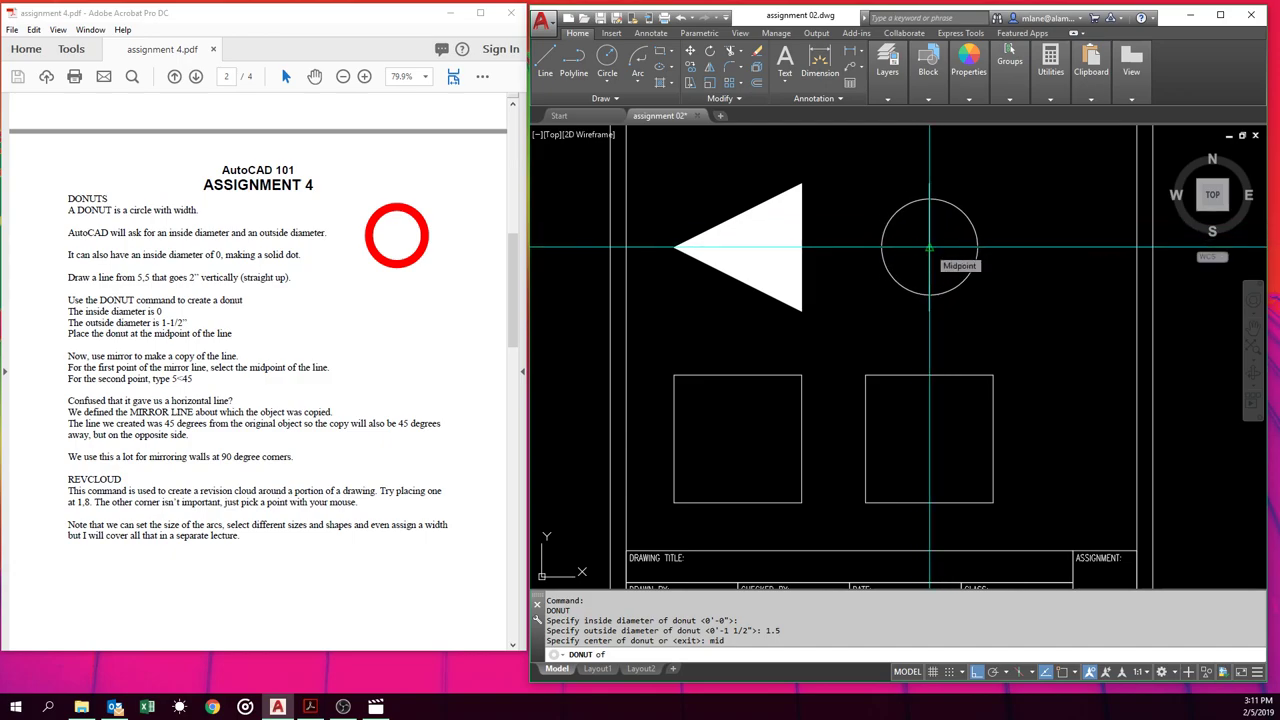
click(929, 248)
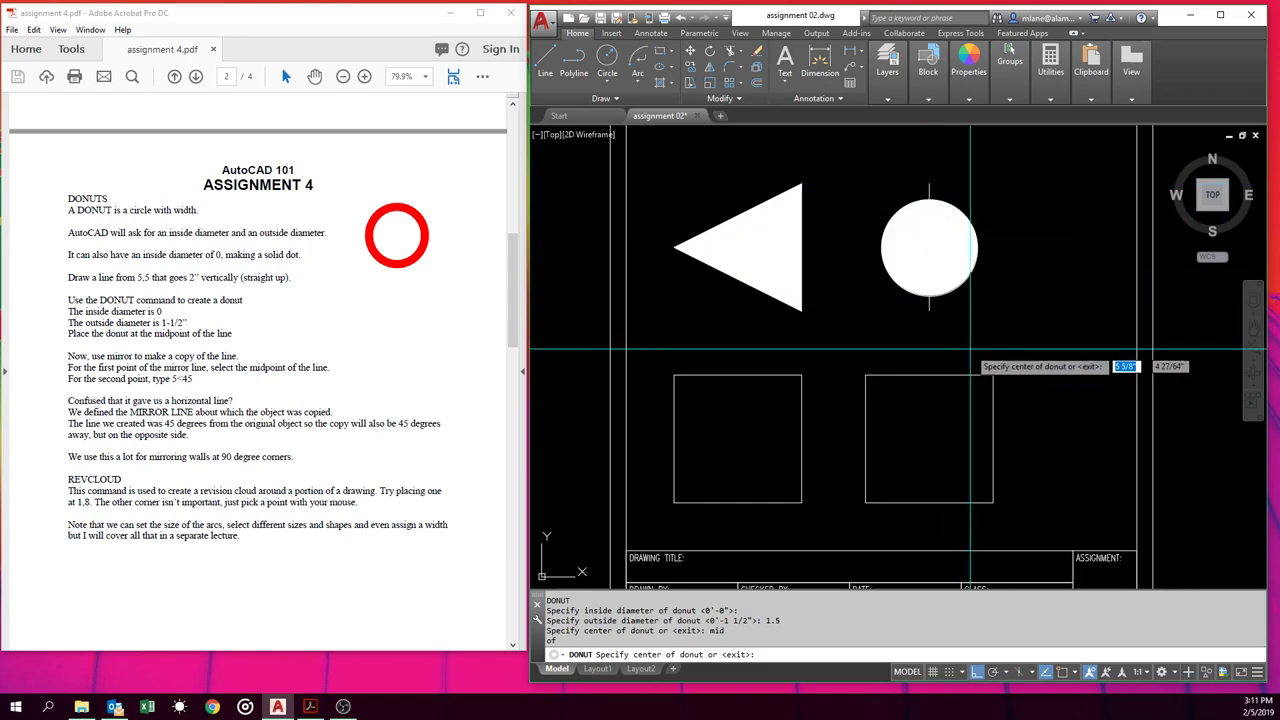
text(mi)
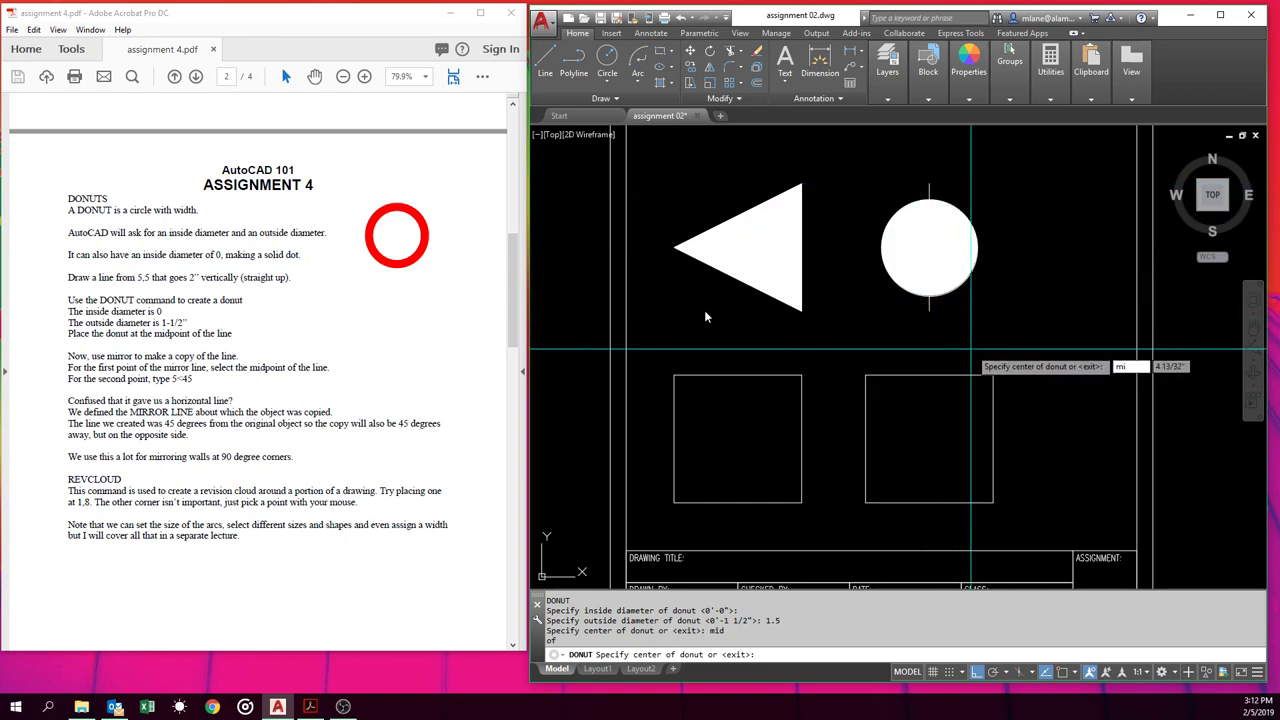
Mirror the vertical line about a 5<45 axis from its midpoint, keeping the original.
key(Return)
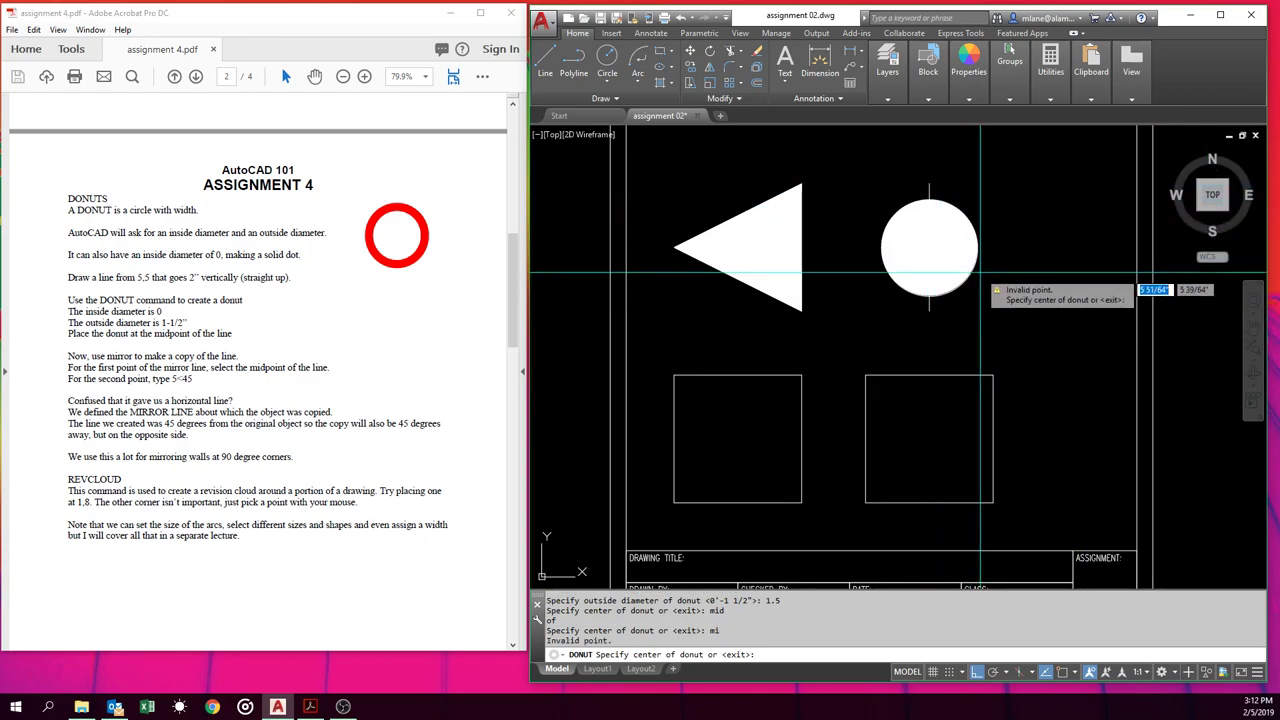
key(Escape)
key(Escape)
text(mi)
key(Return)
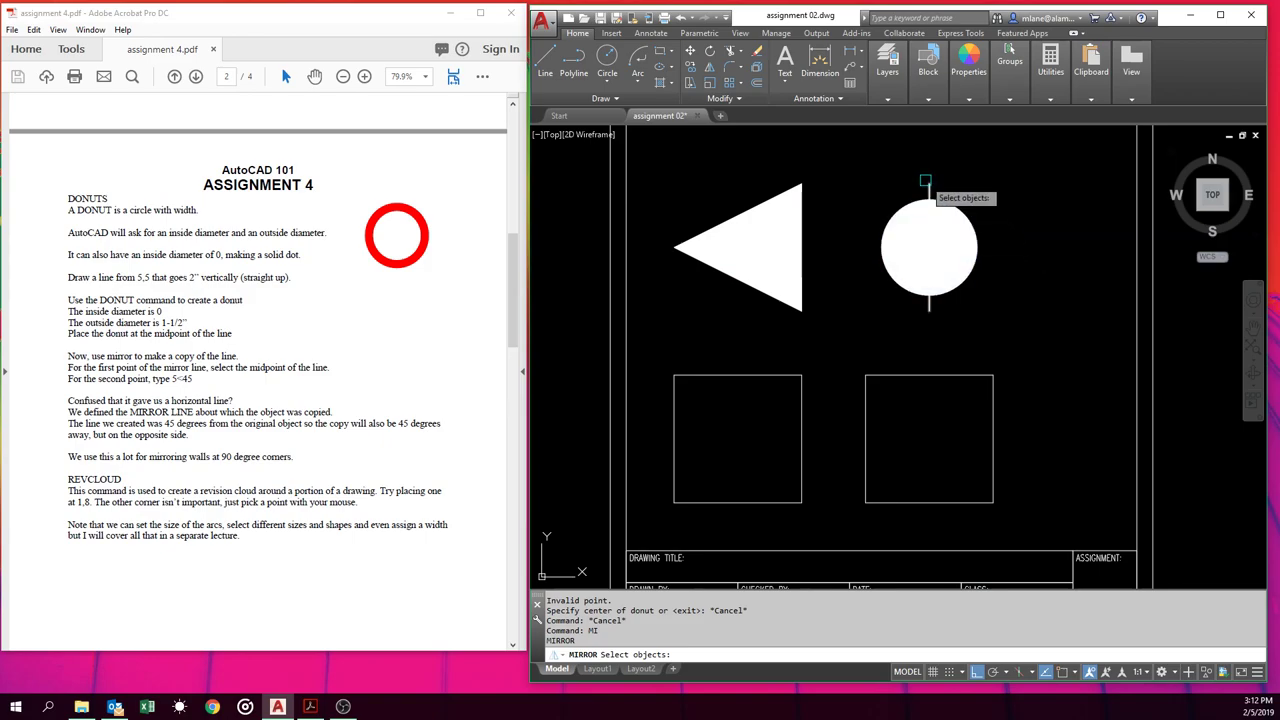
click(934, 190)
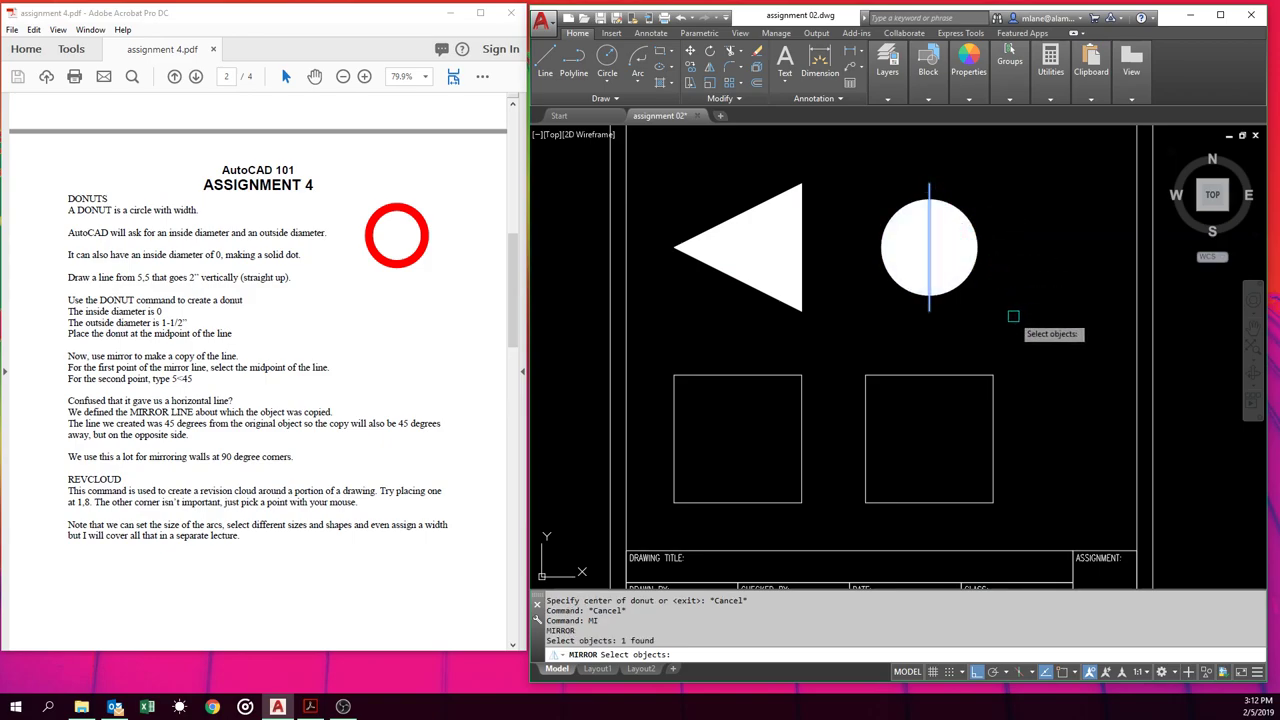
key(Return)
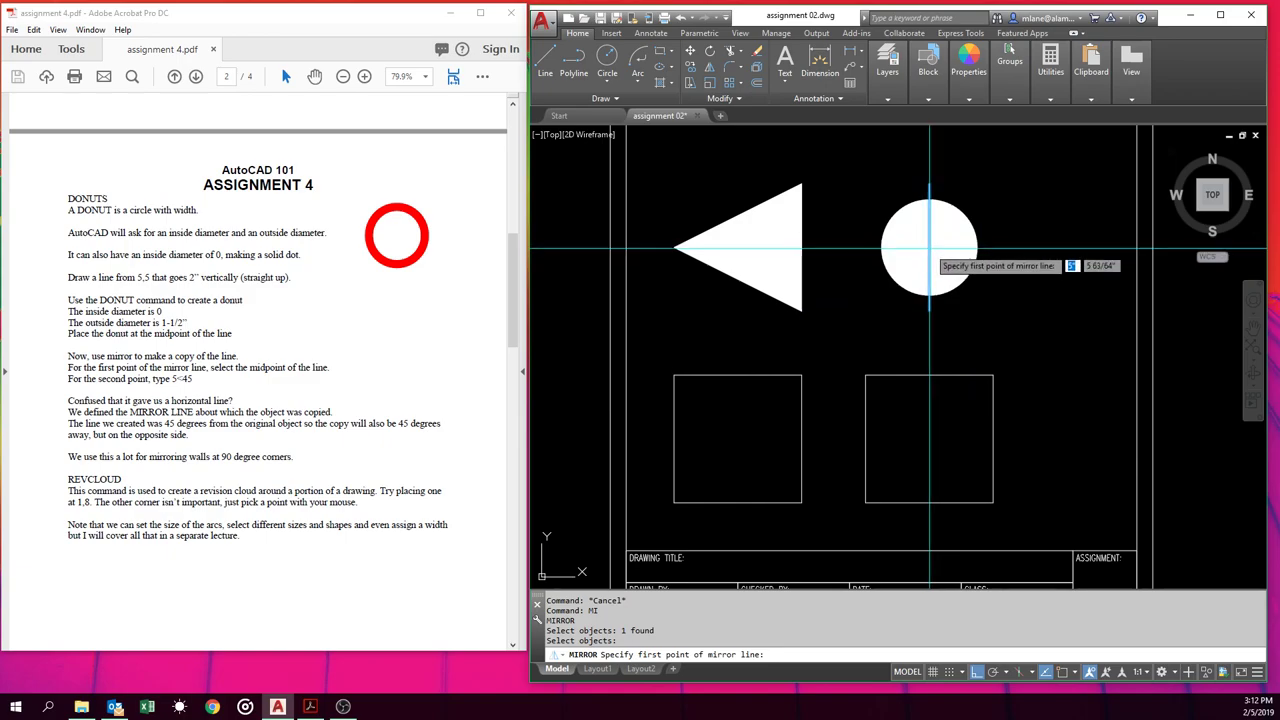
key(F3)
key(Return)
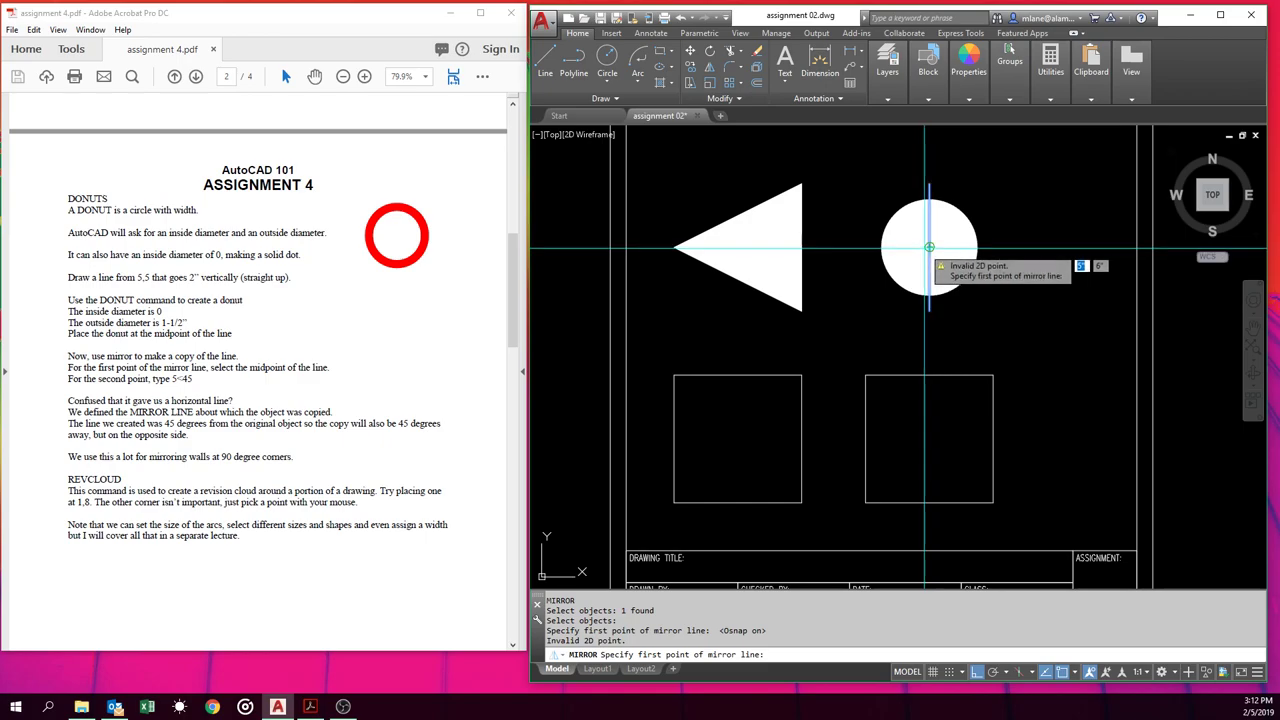
click(929, 246)
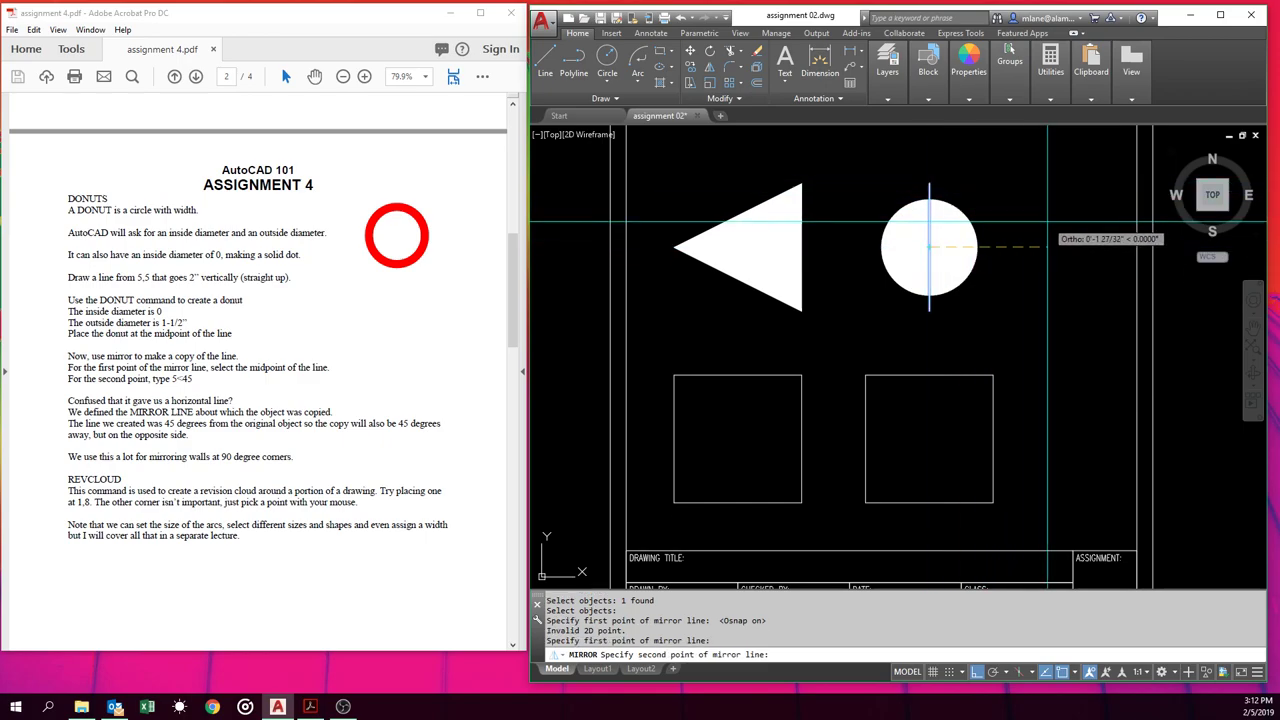
text(5)
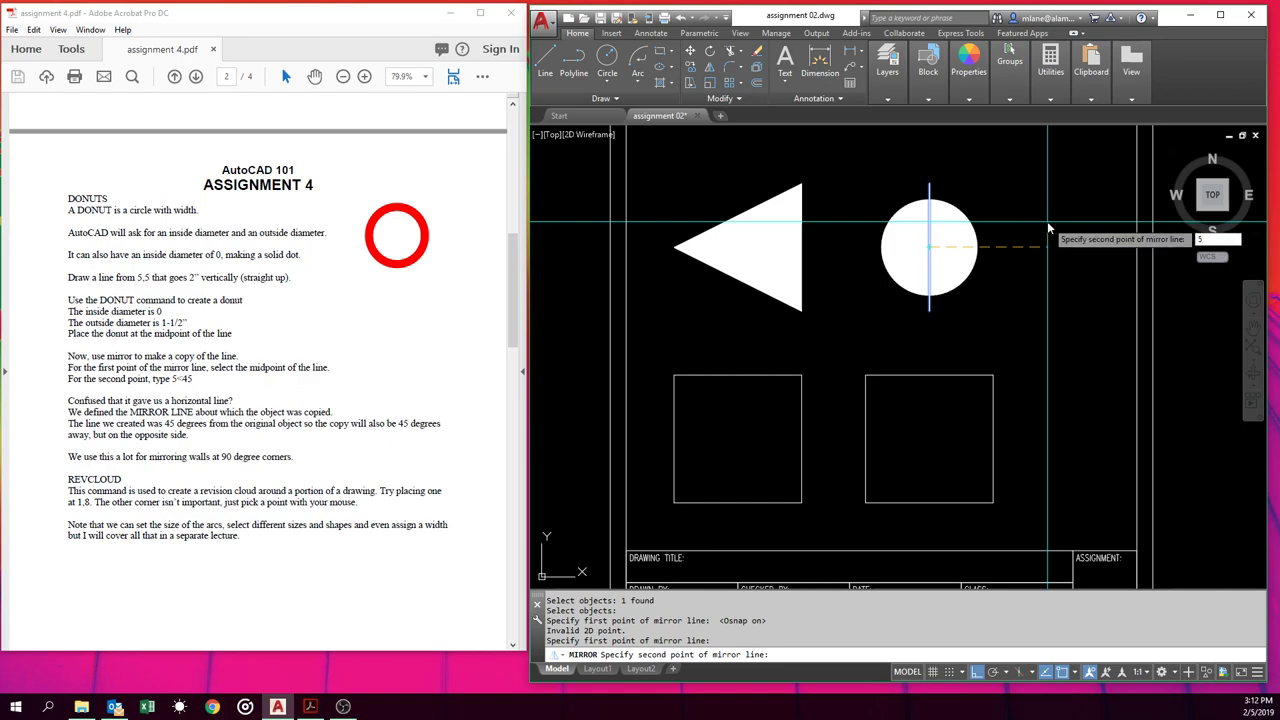
text(<45)
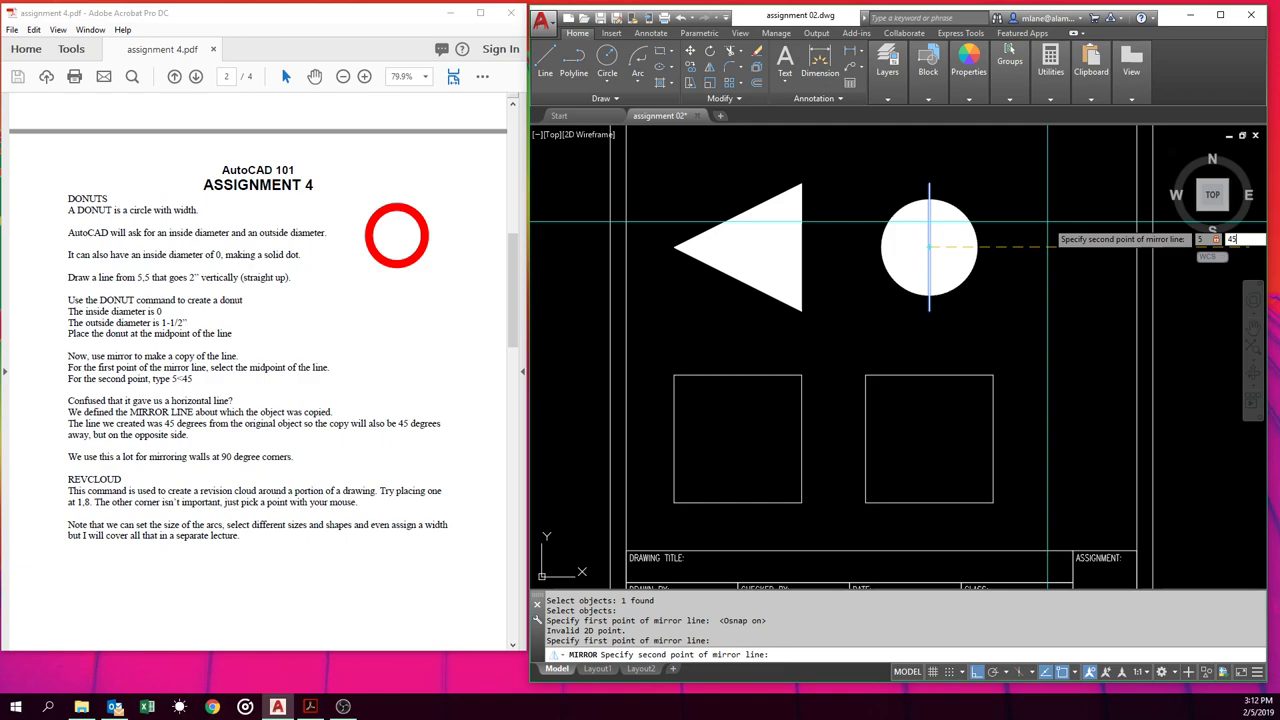
key(Return)
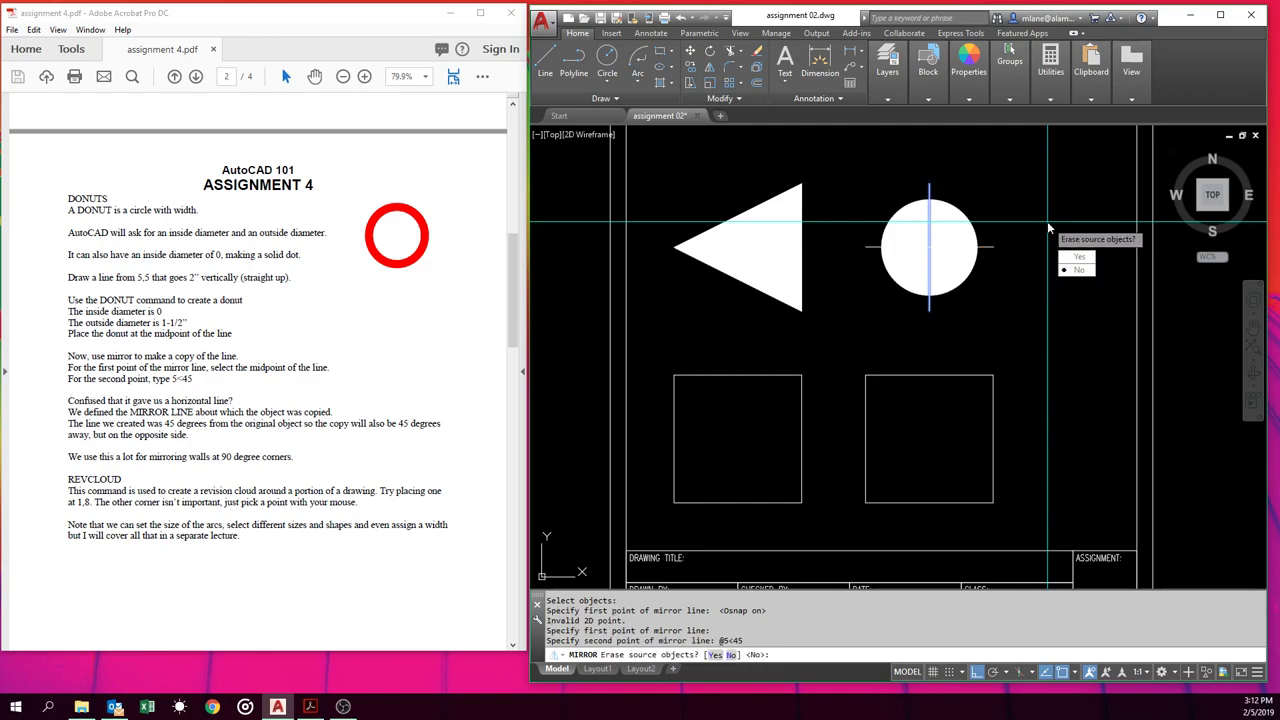
key(Return)
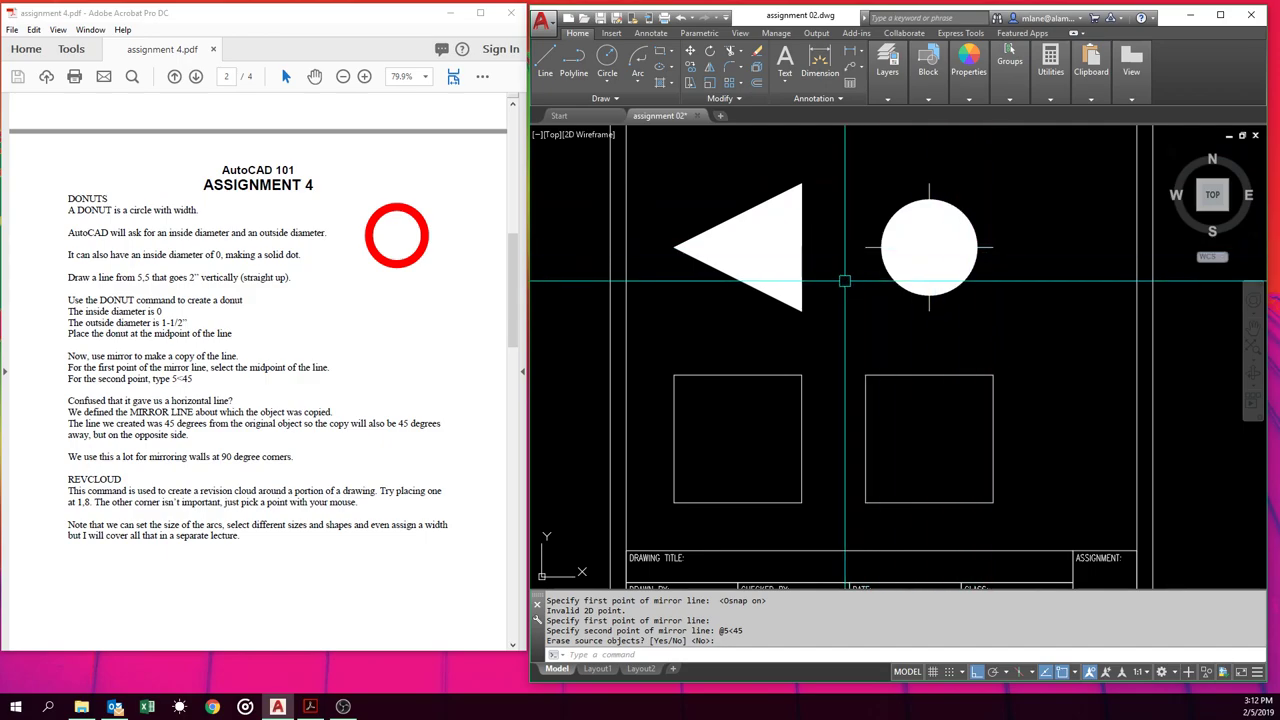
Draw a line from the donut's centre with length 5 and angle 45 in dynamic input.
text(l)
key(Return)
click(931, 250)
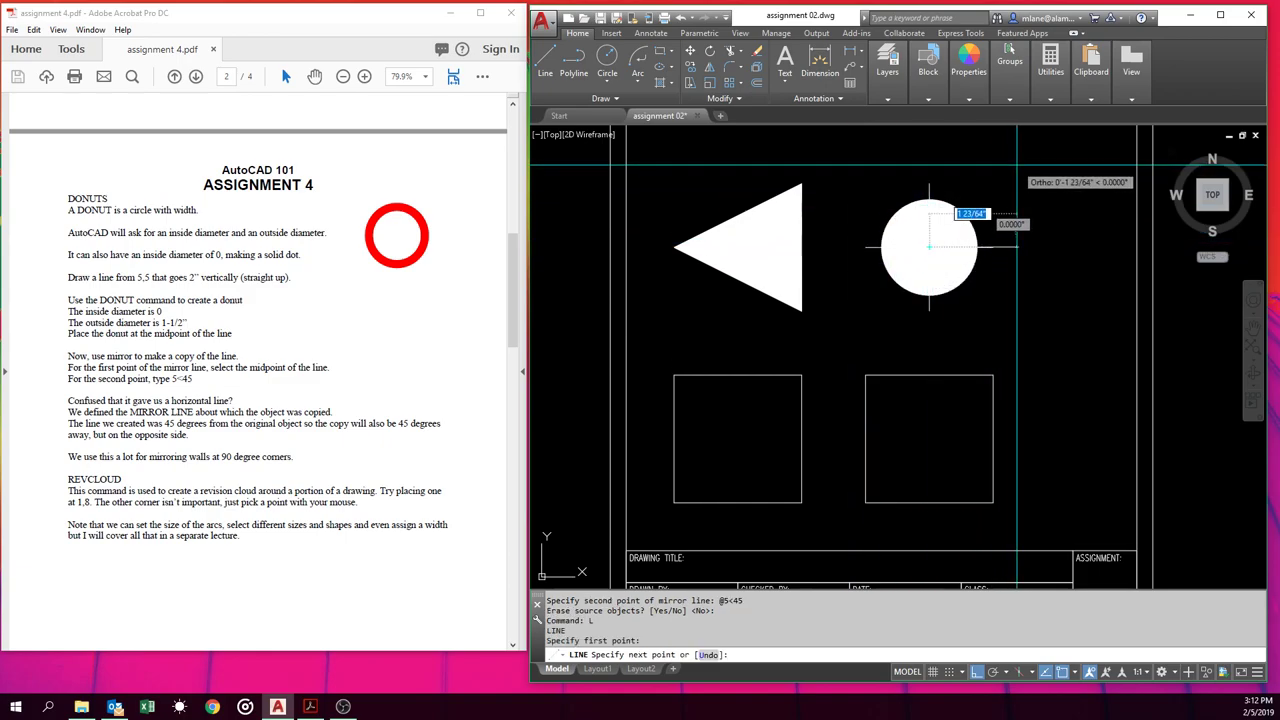
text(5)
key(Tab)
text(45)
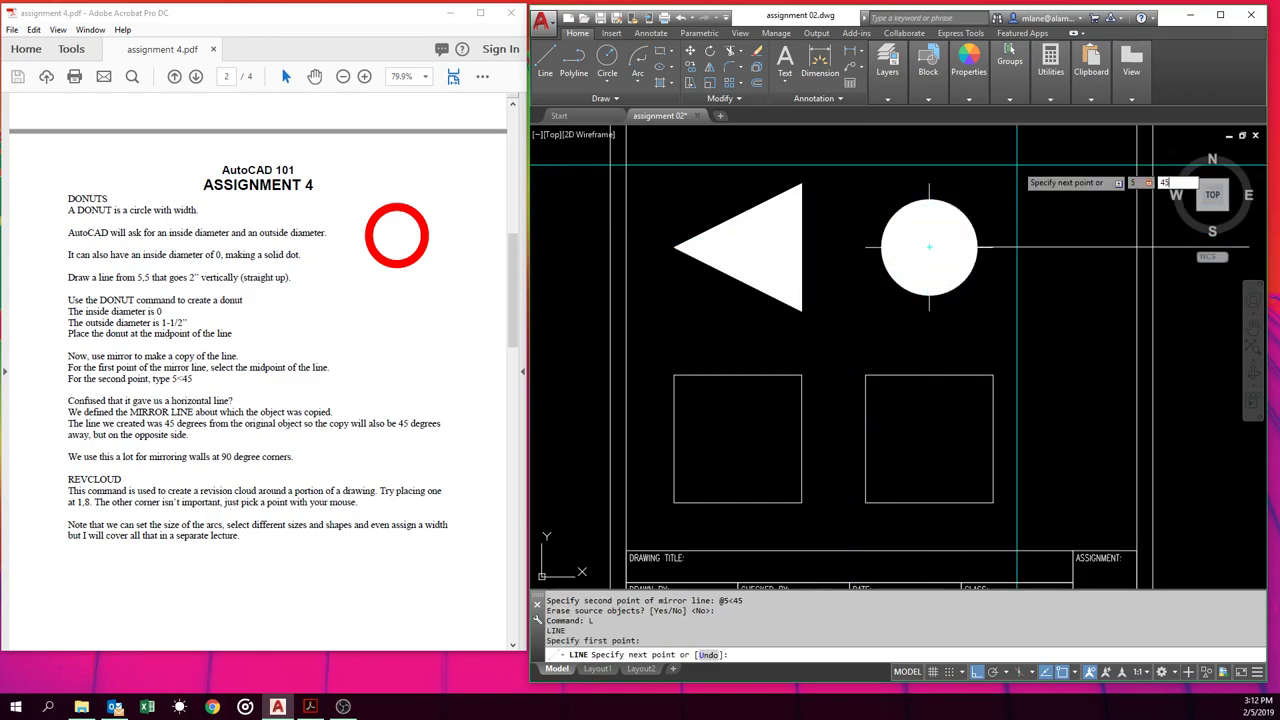
key(Return)
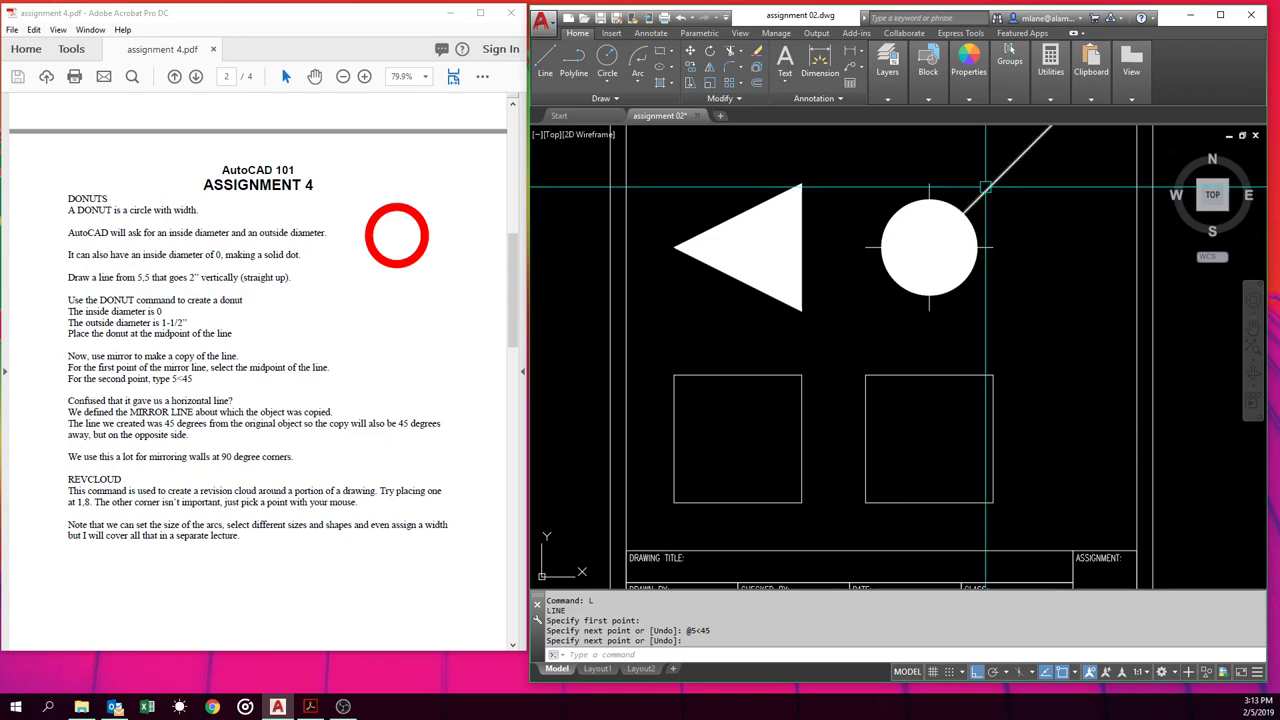
mouse_move(985, 187)
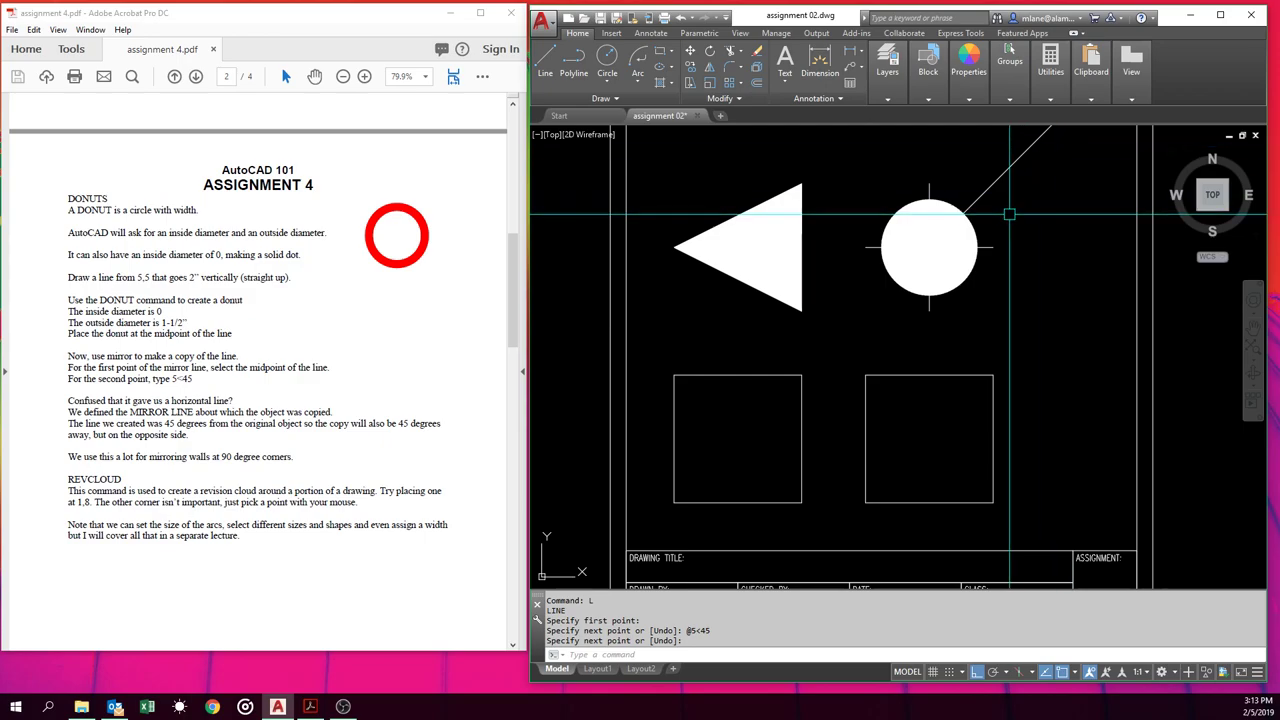
Draw a horizontal line in an empty area of the drawing.
middle_drag(1009, 213, 670, 205)
scroll(848, 351, up, 5)
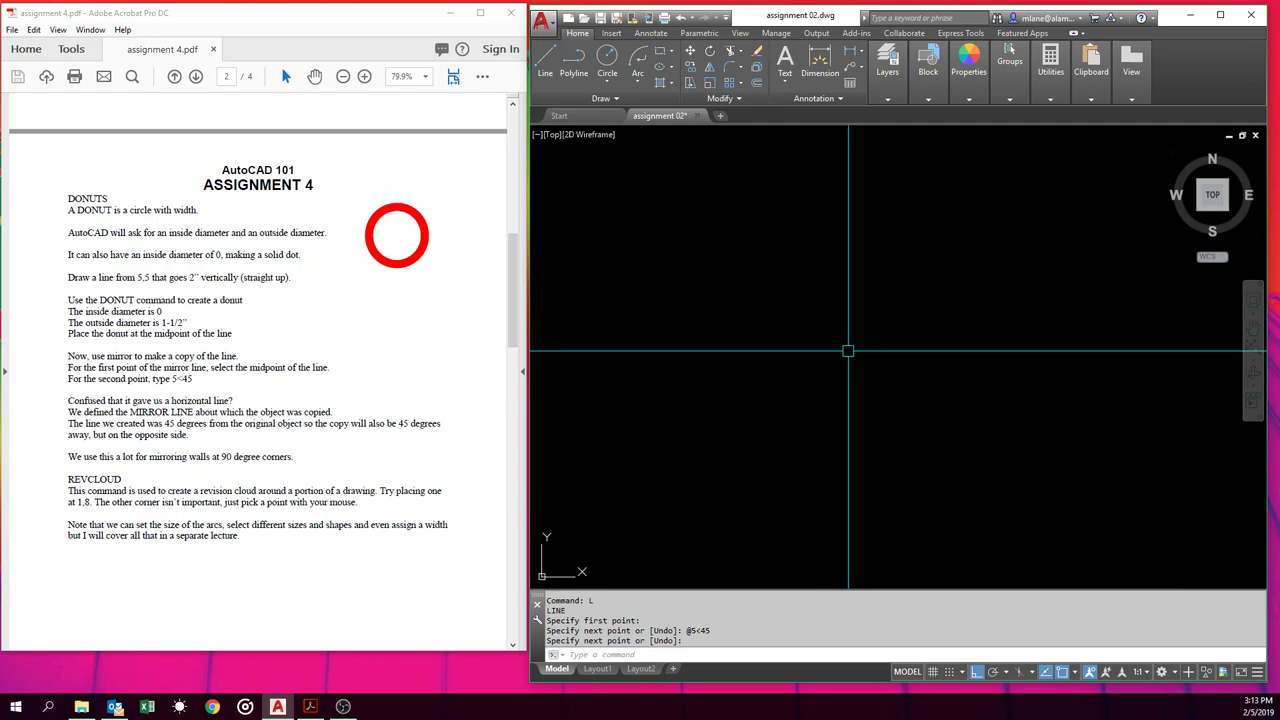
key(Escape)
text(l)
key(Return)
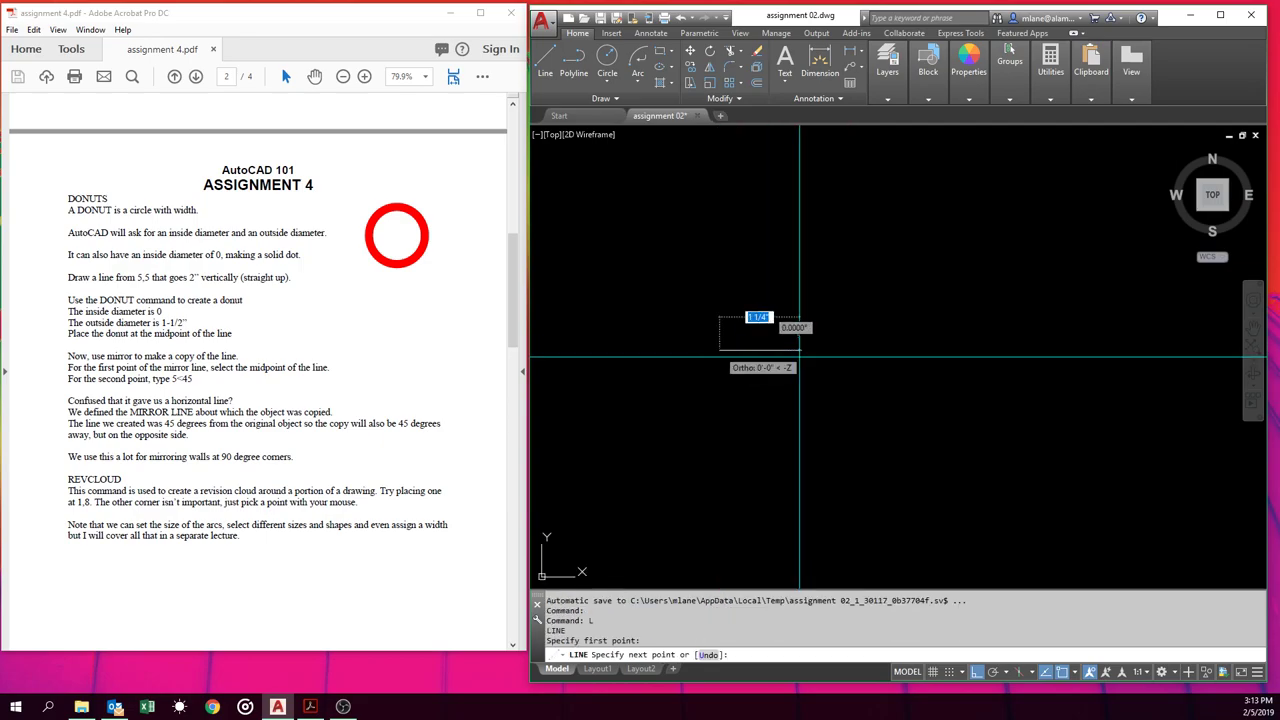
click(720, 350)
key(Escape)
Copy the horizontal line several times, stacking parallel copies just above it.
text(co)
key(Return)
click(1000, 350)
key(Return)
click(1008, 350)
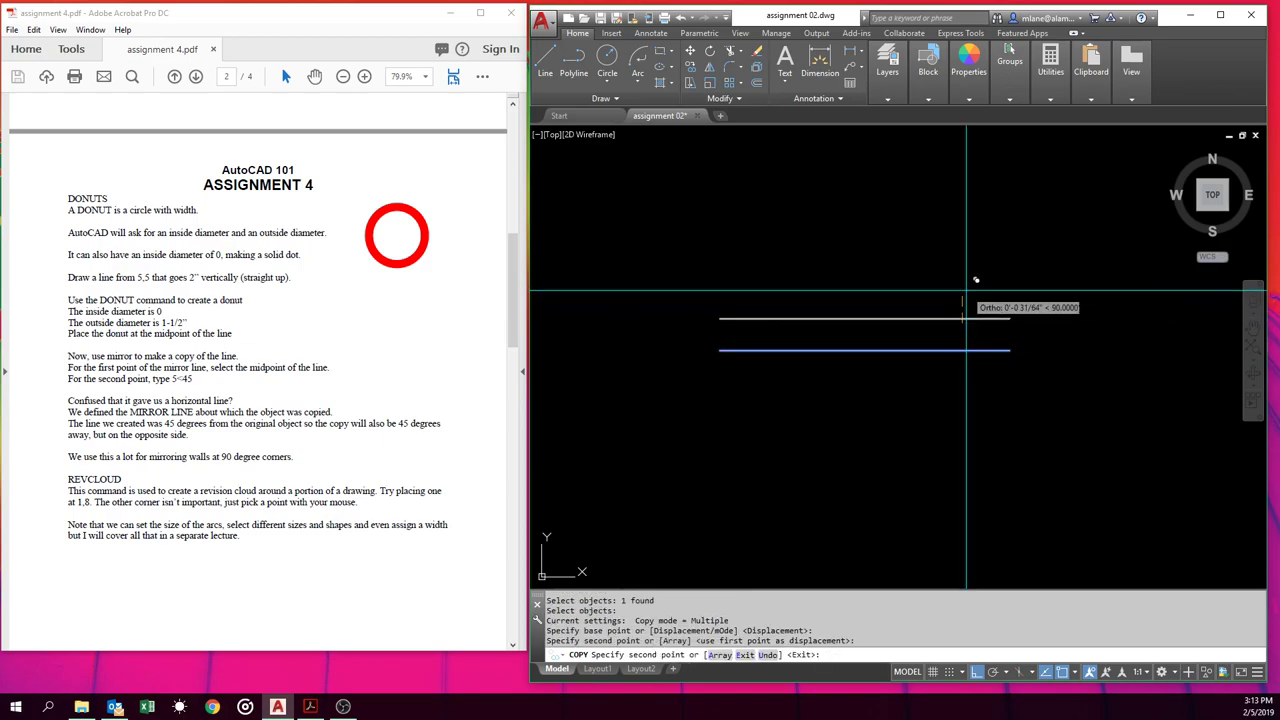
click(966, 284)
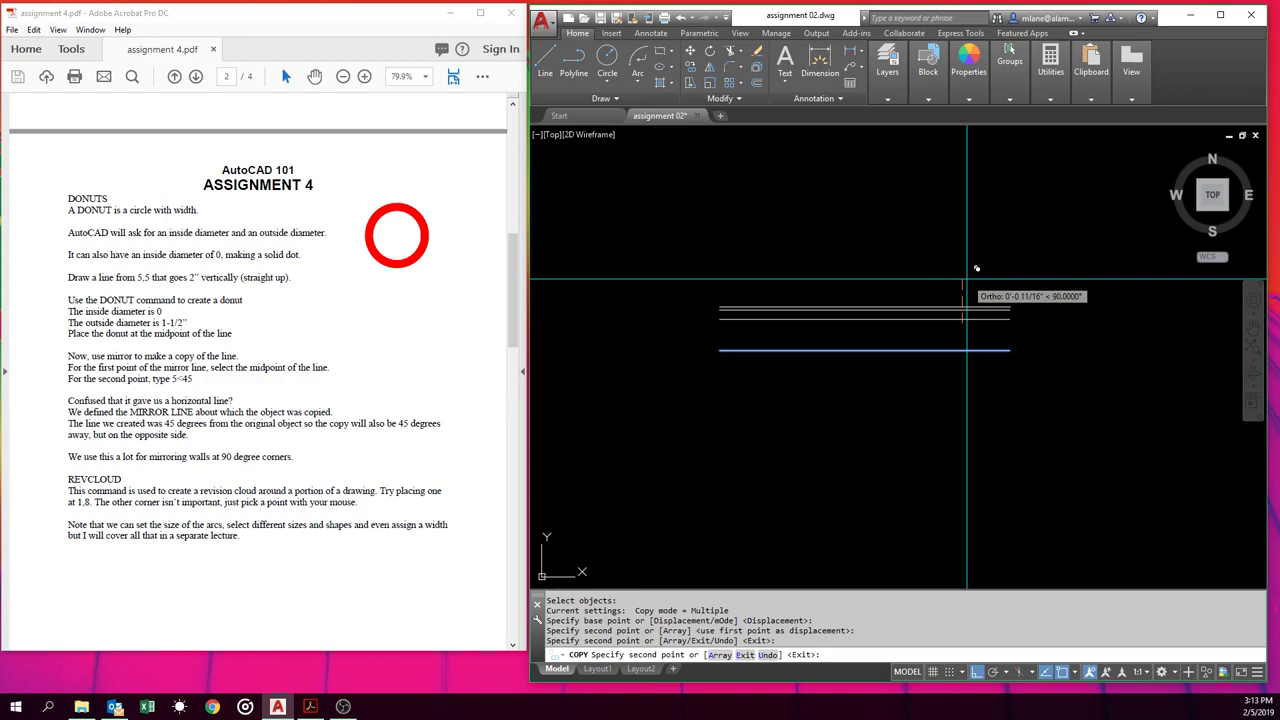
click(969, 273)
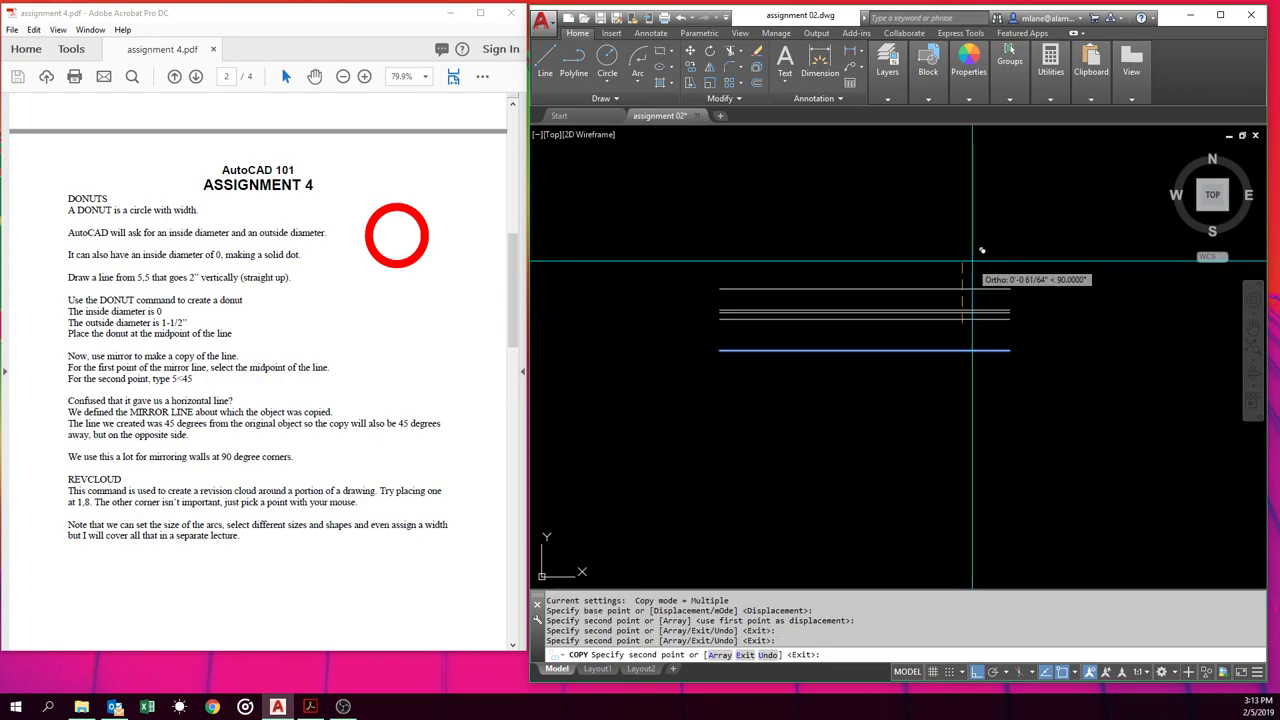
click(975, 255)
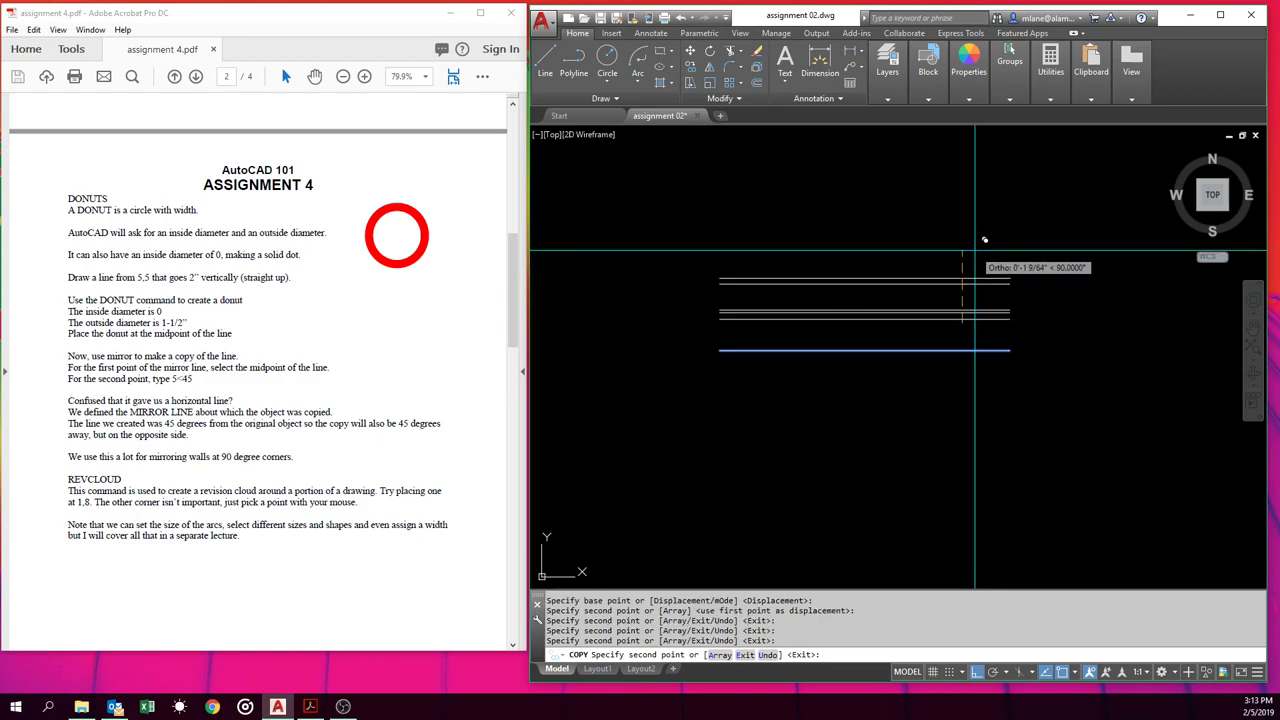
key(Return)
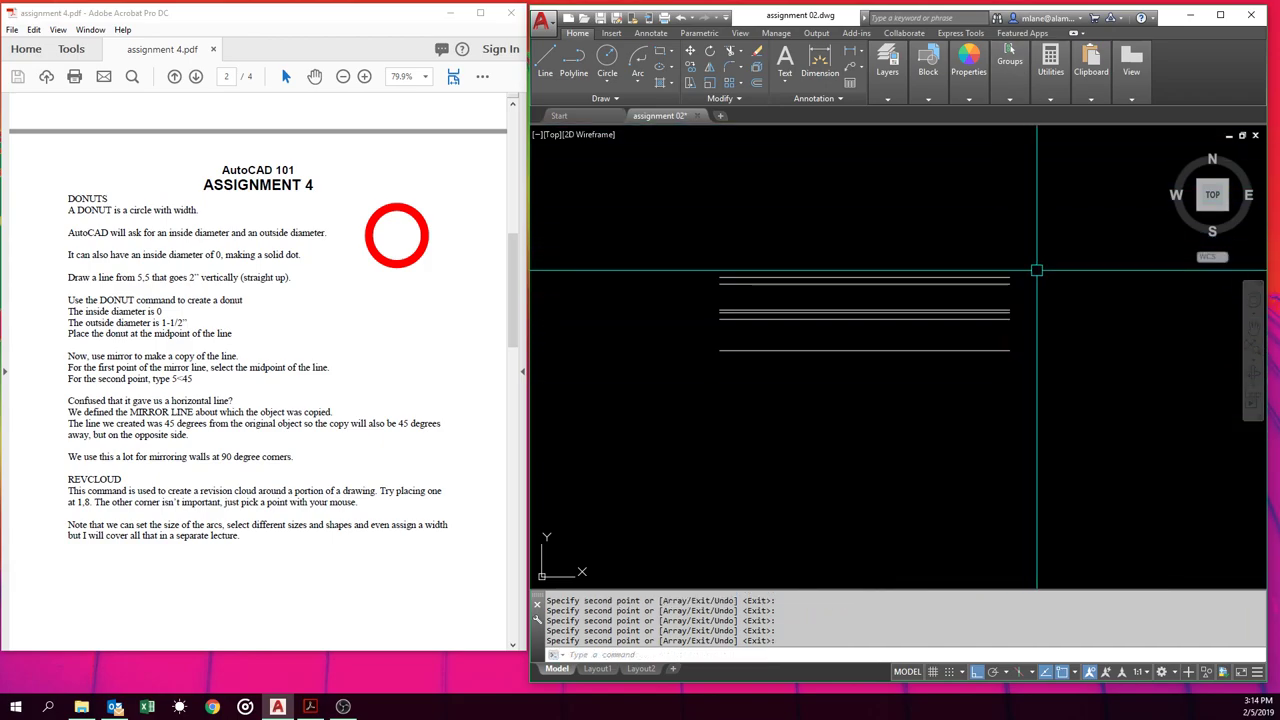
Mirror the six lines about a 12<135 axis from the bottom line's right end, keeping originals.
text(MI)
key(Return)
click(1046, 357)
click(1007, 252)
key(Return)
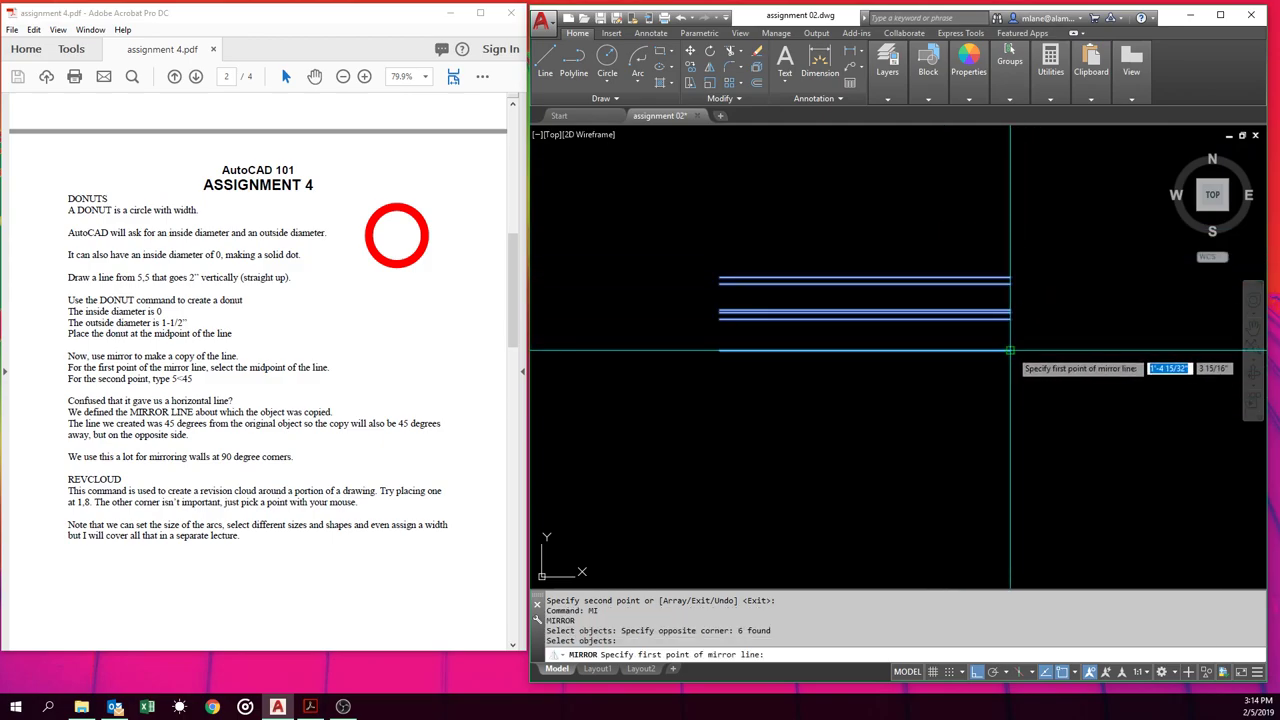
click(1010, 350)
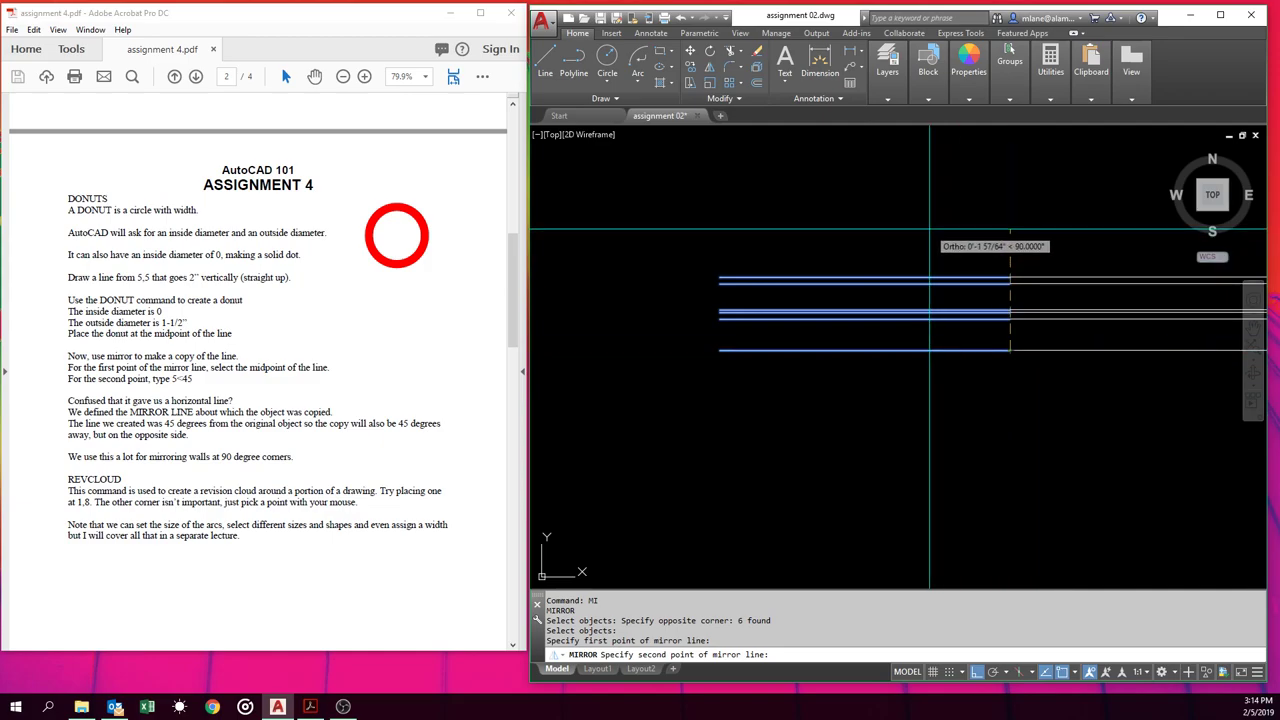
key(F8)
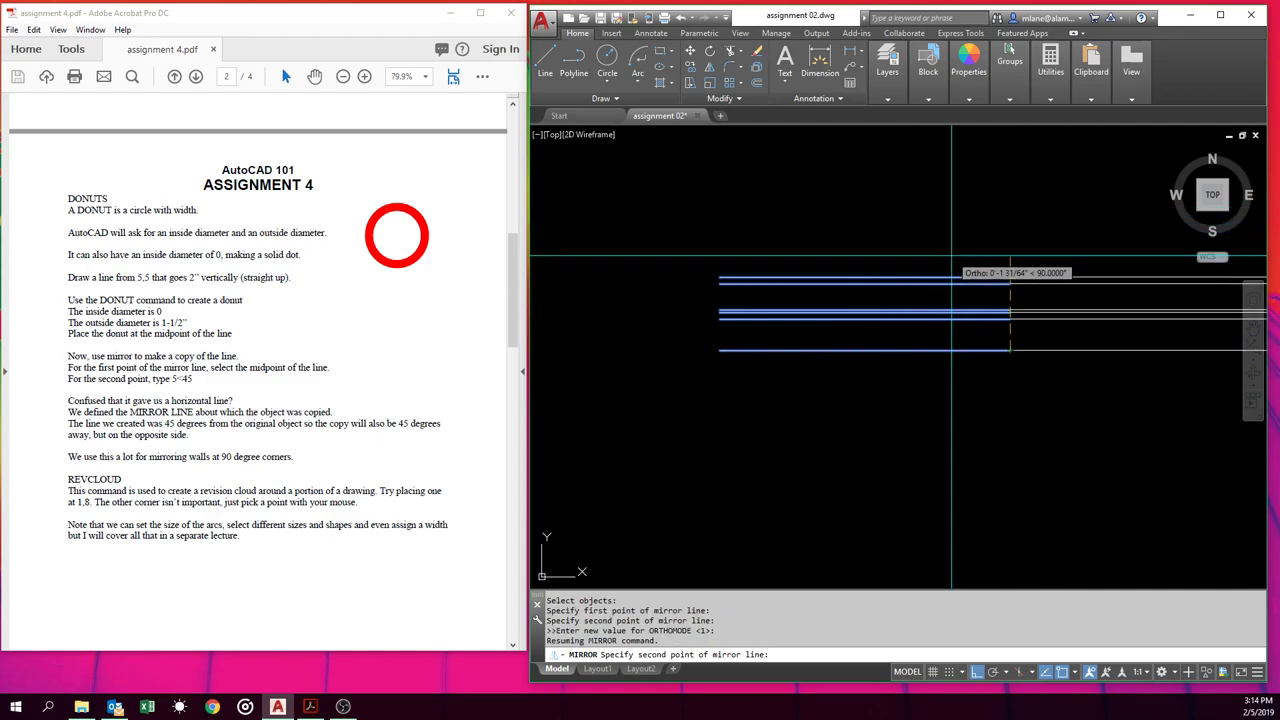
key(F8)
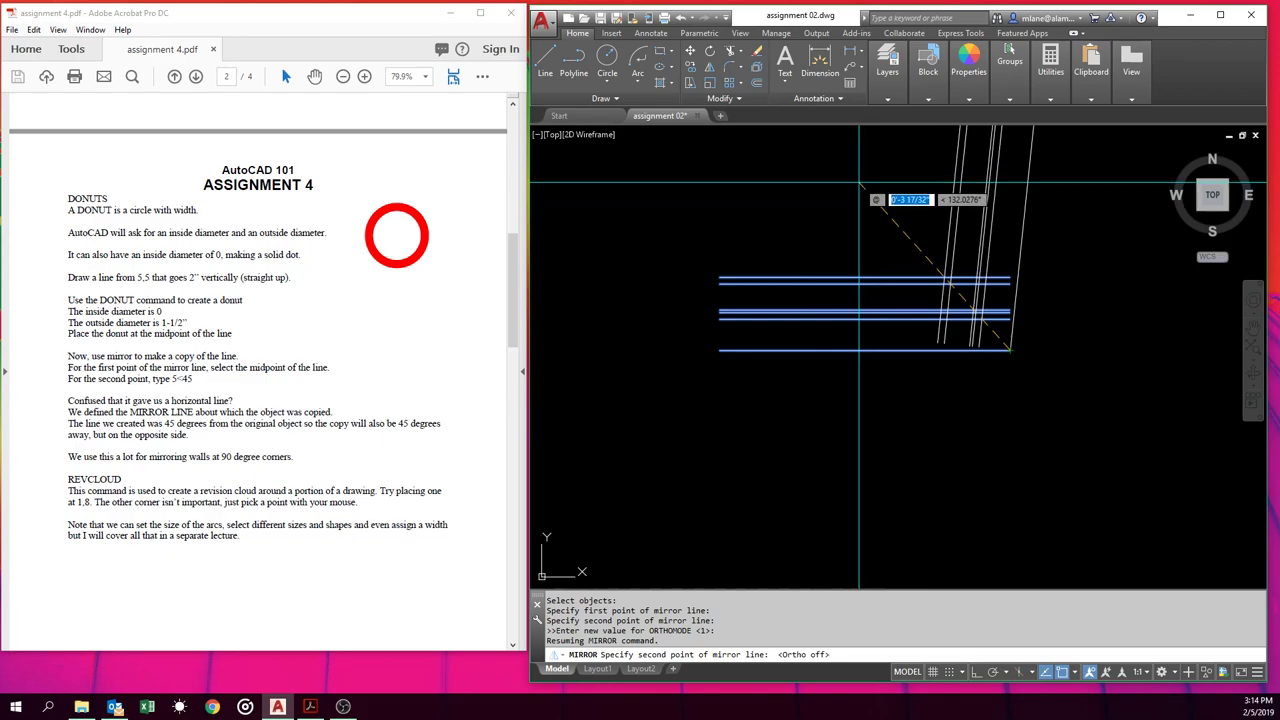
text(12)
key(Tab)
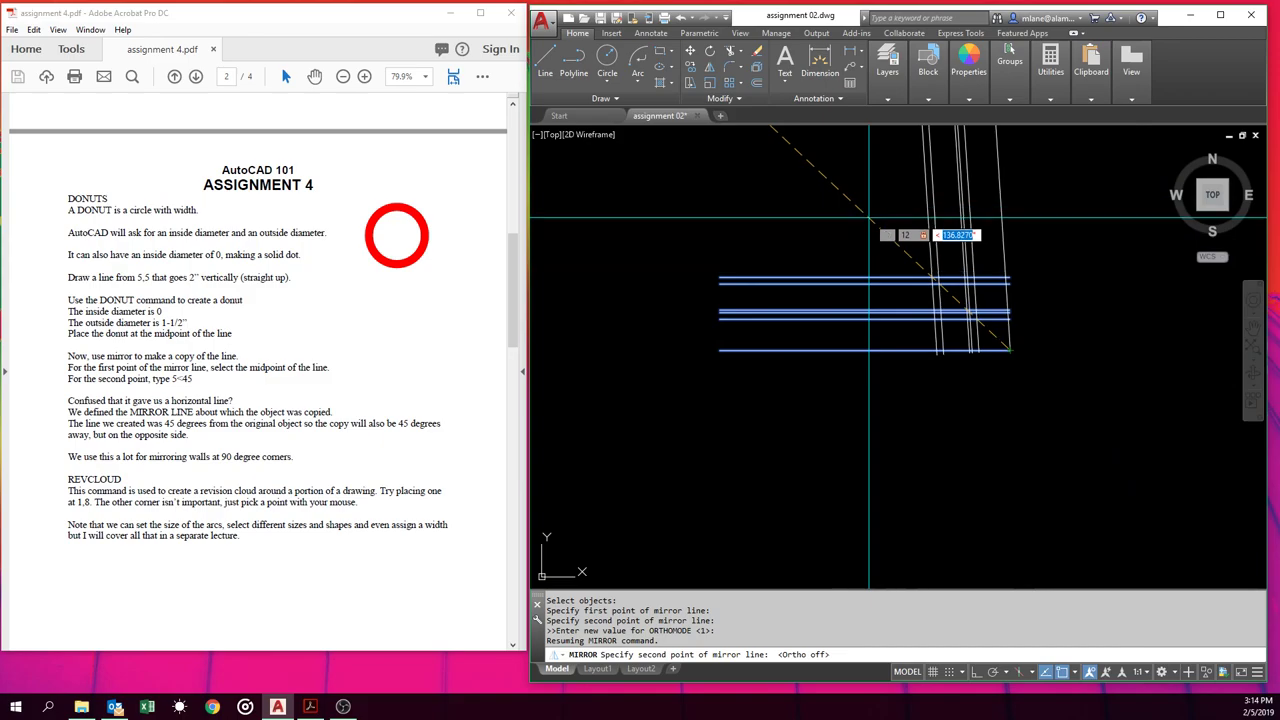
key(Return)
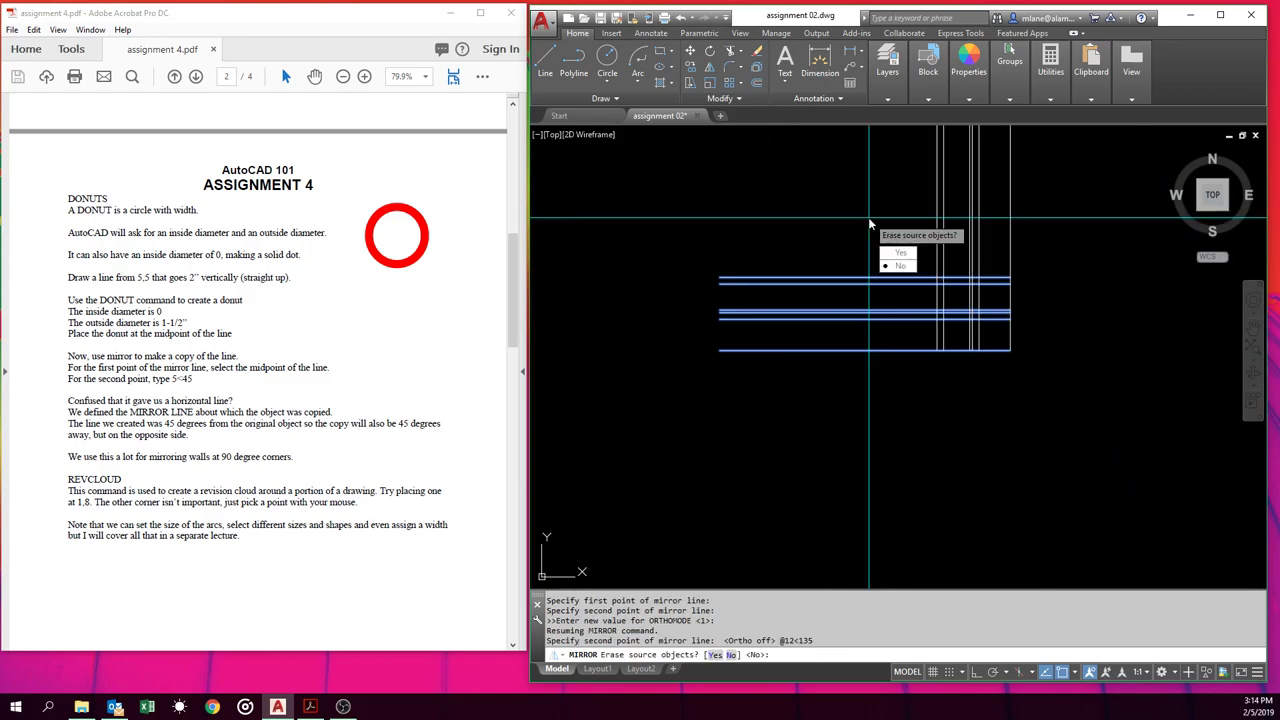
key(Return)
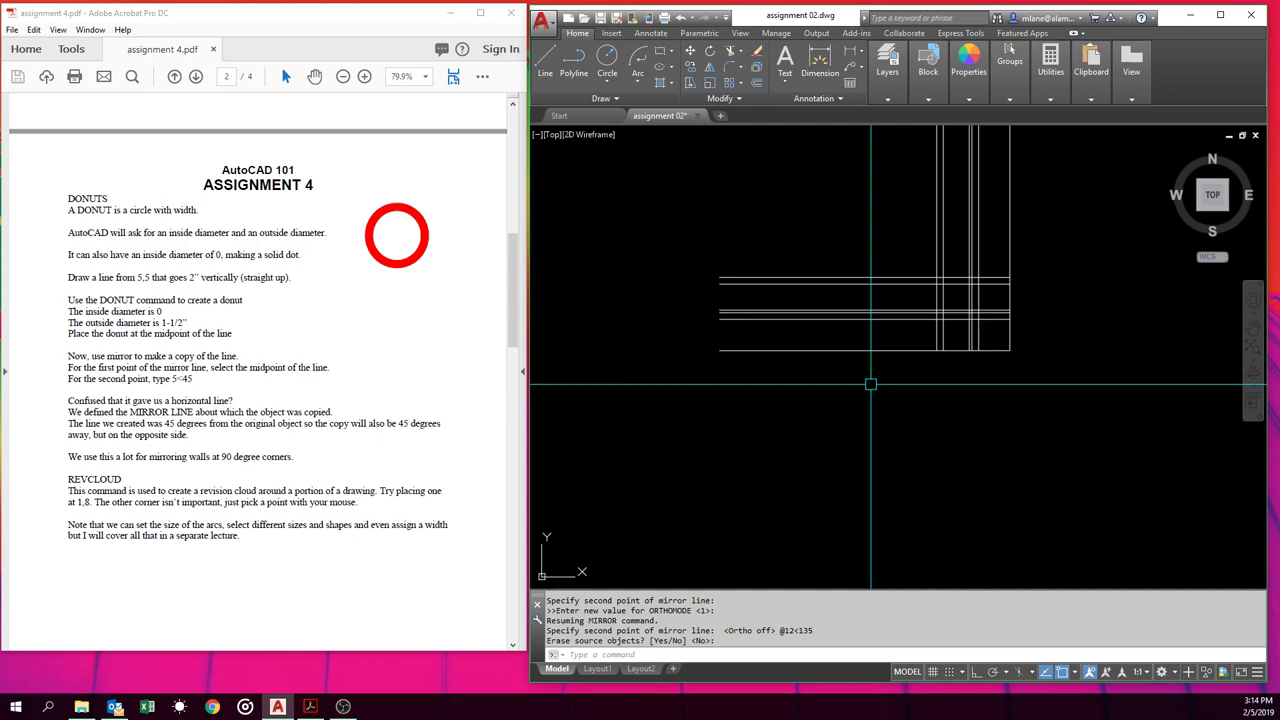
Run FILLET at radius 0 and join the first two horizontal/vertical line pairs into sharp corners.
text(F)
key(Return)
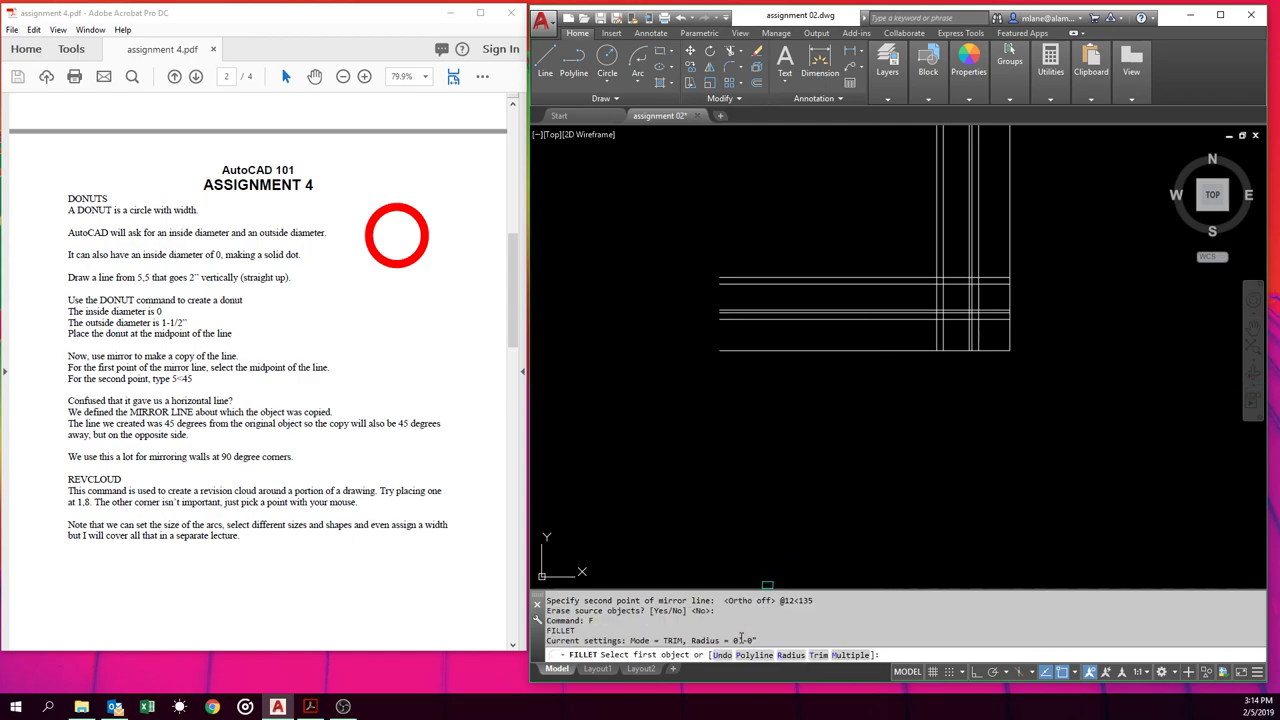
click(918, 275)
click(939, 270)
key(Return)
click(940, 290)
click(936, 285)
Repeat FILLET to join the remaining two line pairs into sharp nested corners.
key(Return)
click(968, 292)
scroll(965, 296, up, 2)
click(950, 320)
key(Return)
click(965, 300)
click(958, 326)
scroll(997, 369, down, 3)
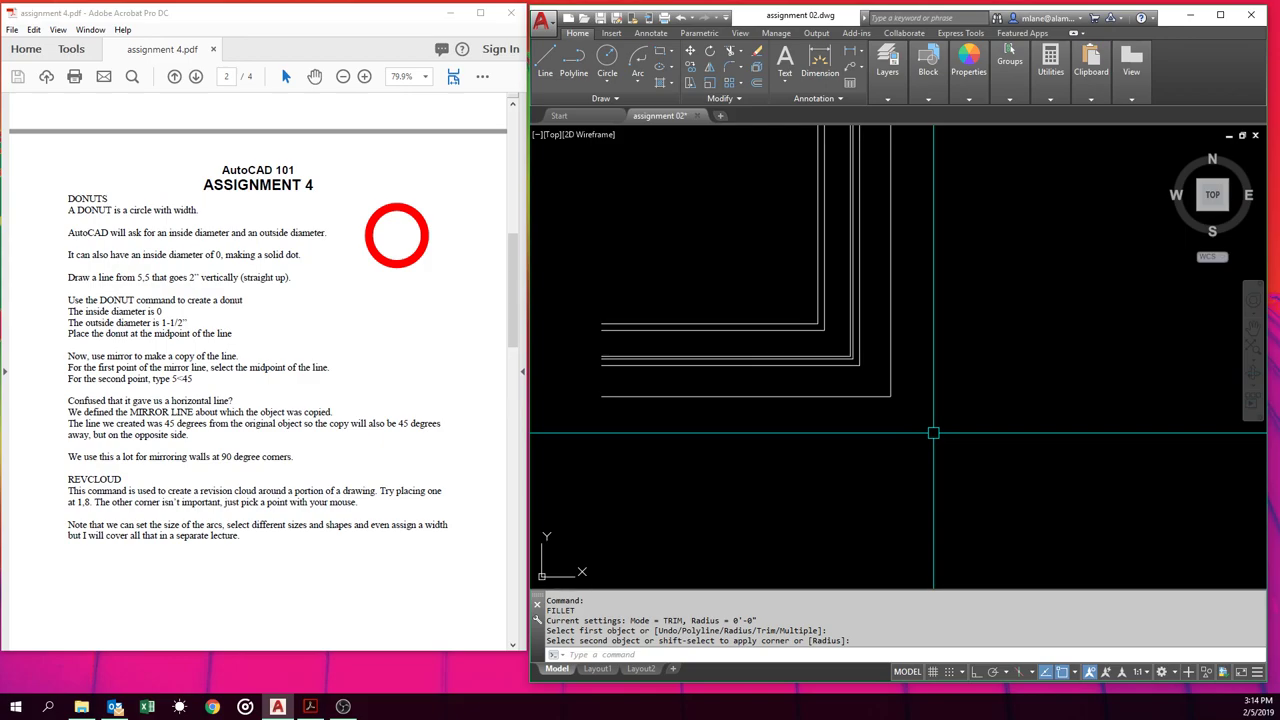
Erase the twelve nested corner lines with E and a selection window.
key(Escape)
text(e)
key(Return)
click(950, 428)
click(777, 265)
key(Return)
Zoom to the whole drawing and delete the 45° diagonal line beside the donut.
middle_click(697, 309)
middle_click(697, 309)
mouse_move(938, 213)
middle_down()
mouse_move(670, 347)
mouse_move(915, 335)
middle_up()
click(906, 321)
key(Delete)
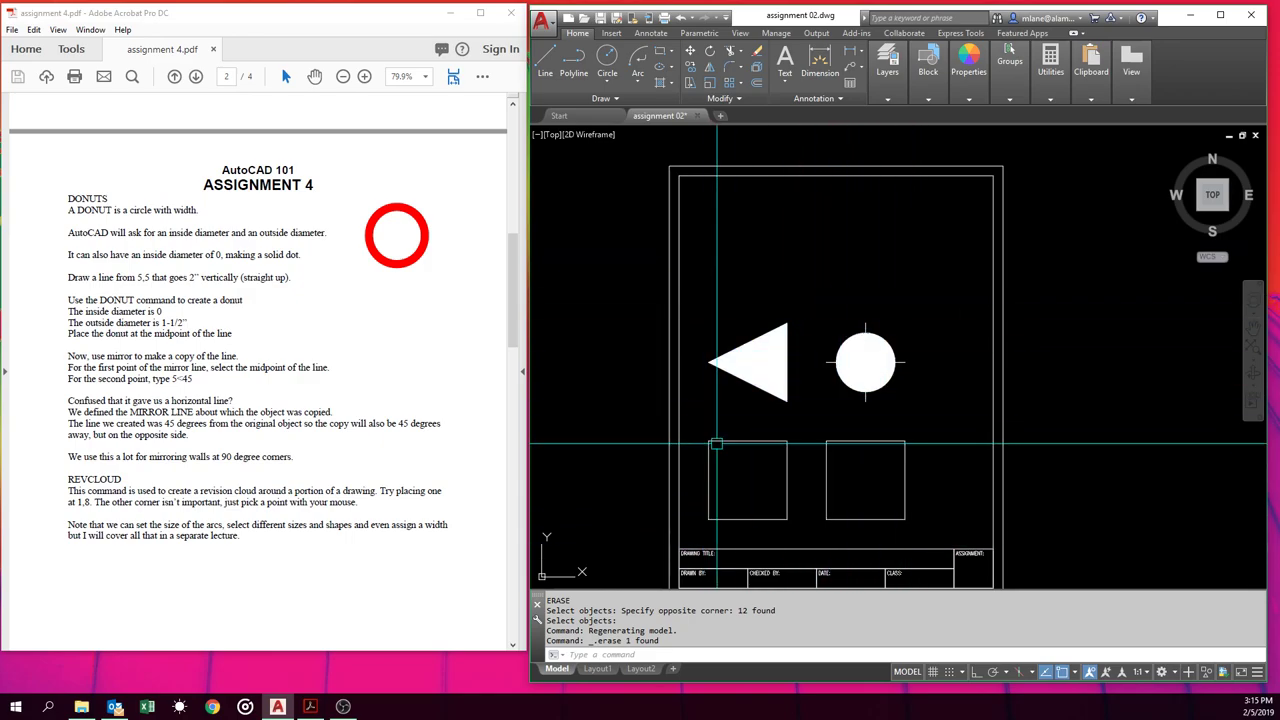
middle_drag(730, 462, 685, 355)
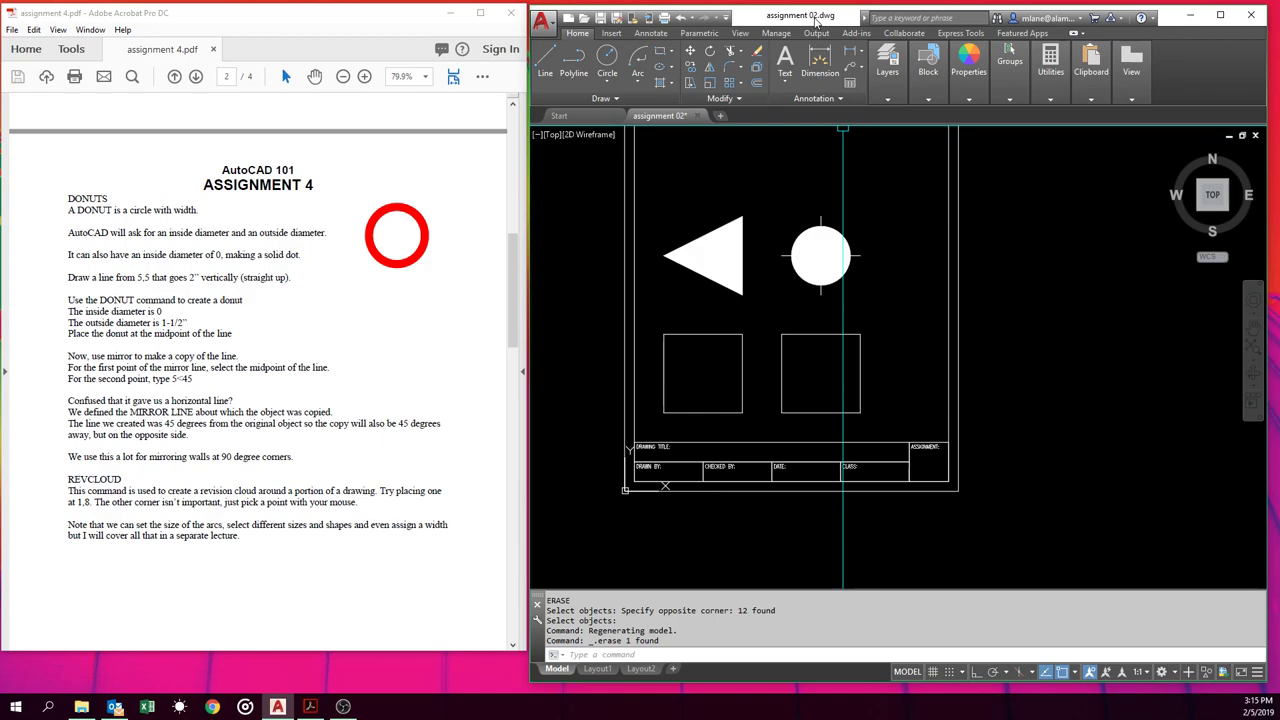
middle_drag(813, 166, 782, 230)
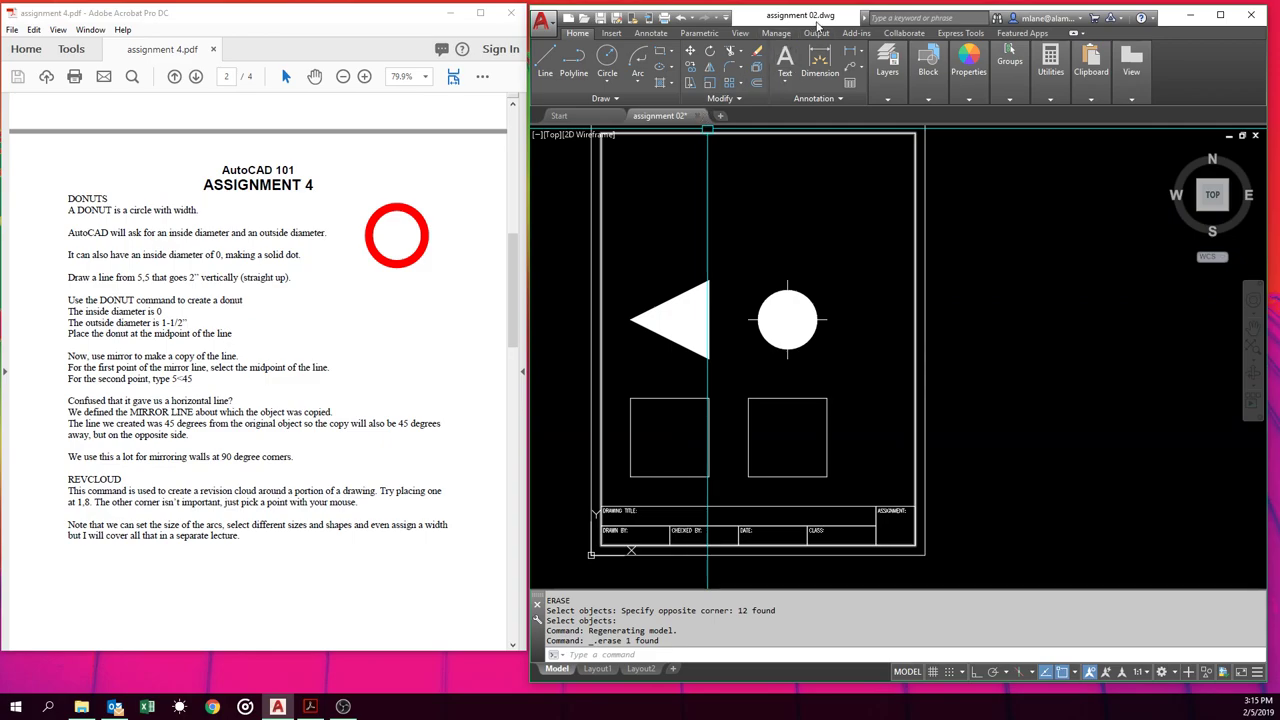
Save As 'assignment 04b.dwg' in the parent 00 autocad lectures folder.
click(543, 22)
click(580, 188)
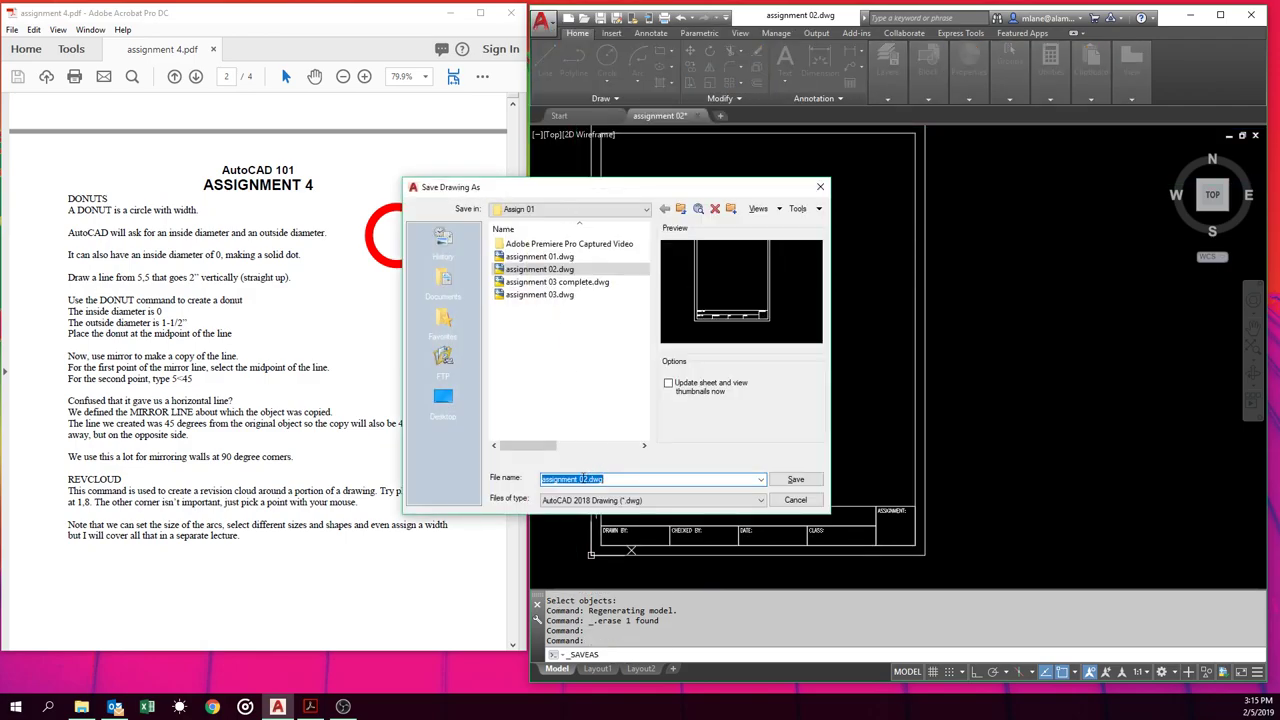
click(681, 209)
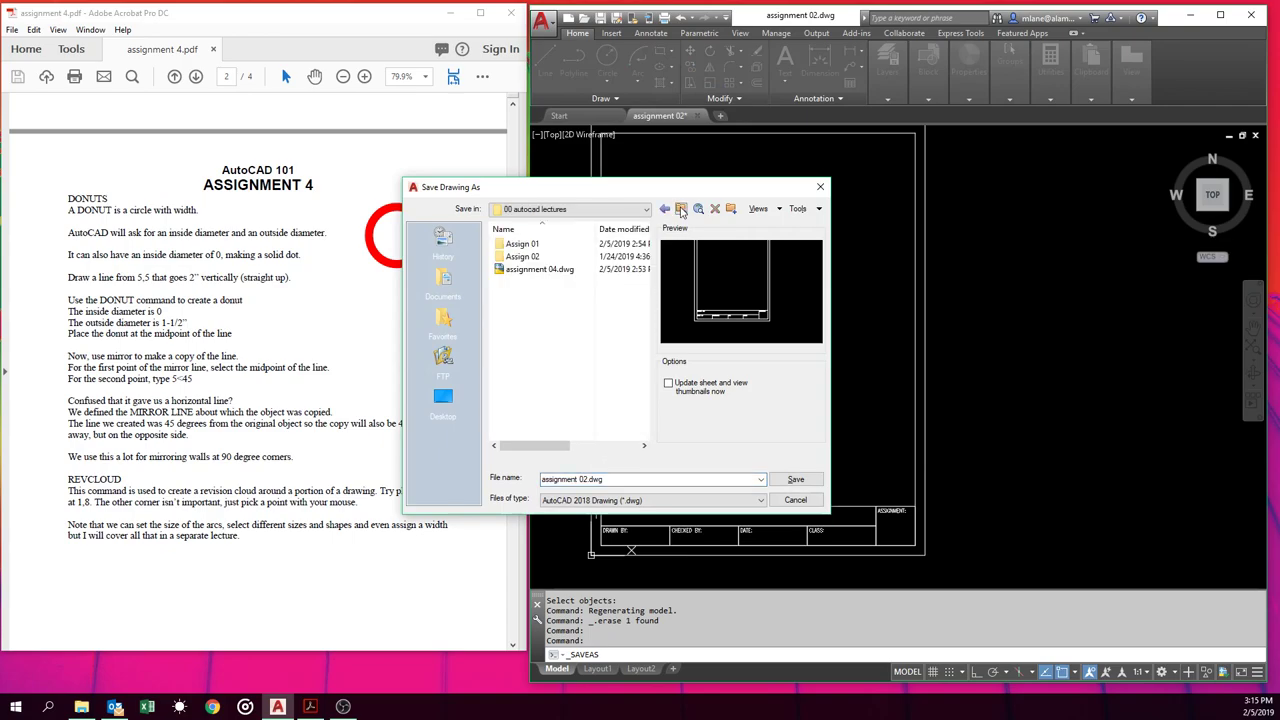
click(583, 479)
text(4b)
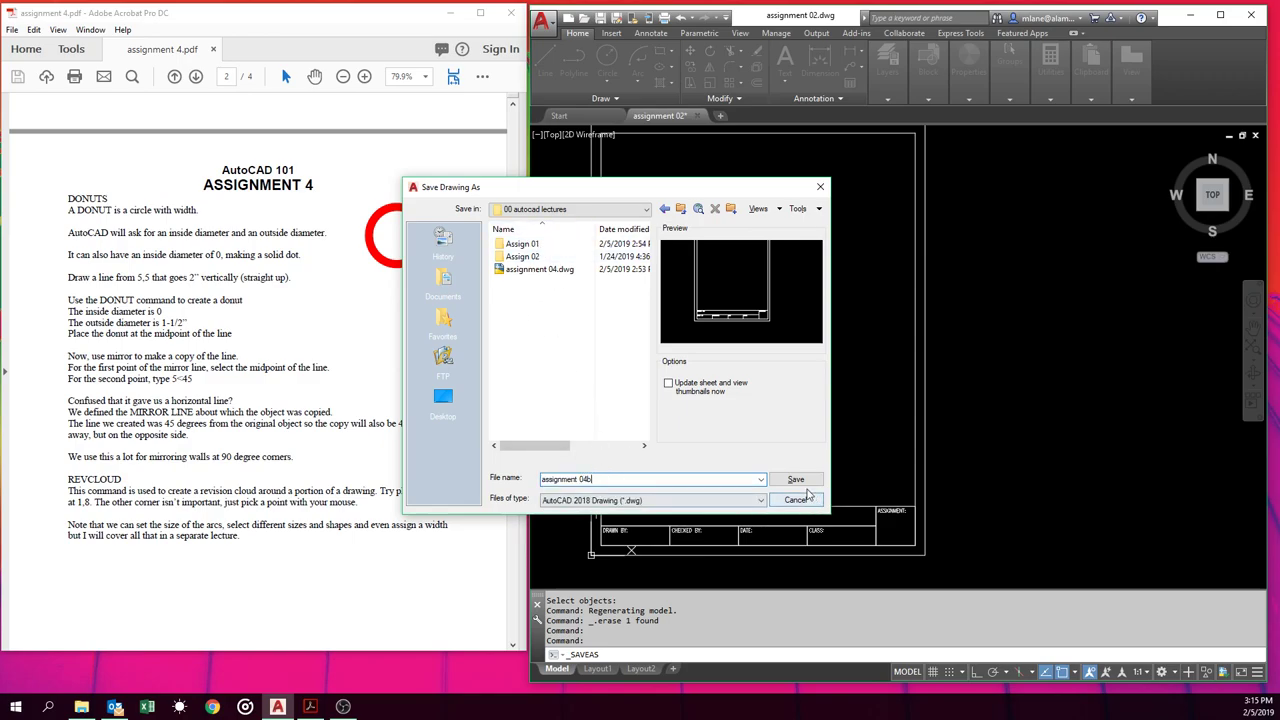
click(797, 480)
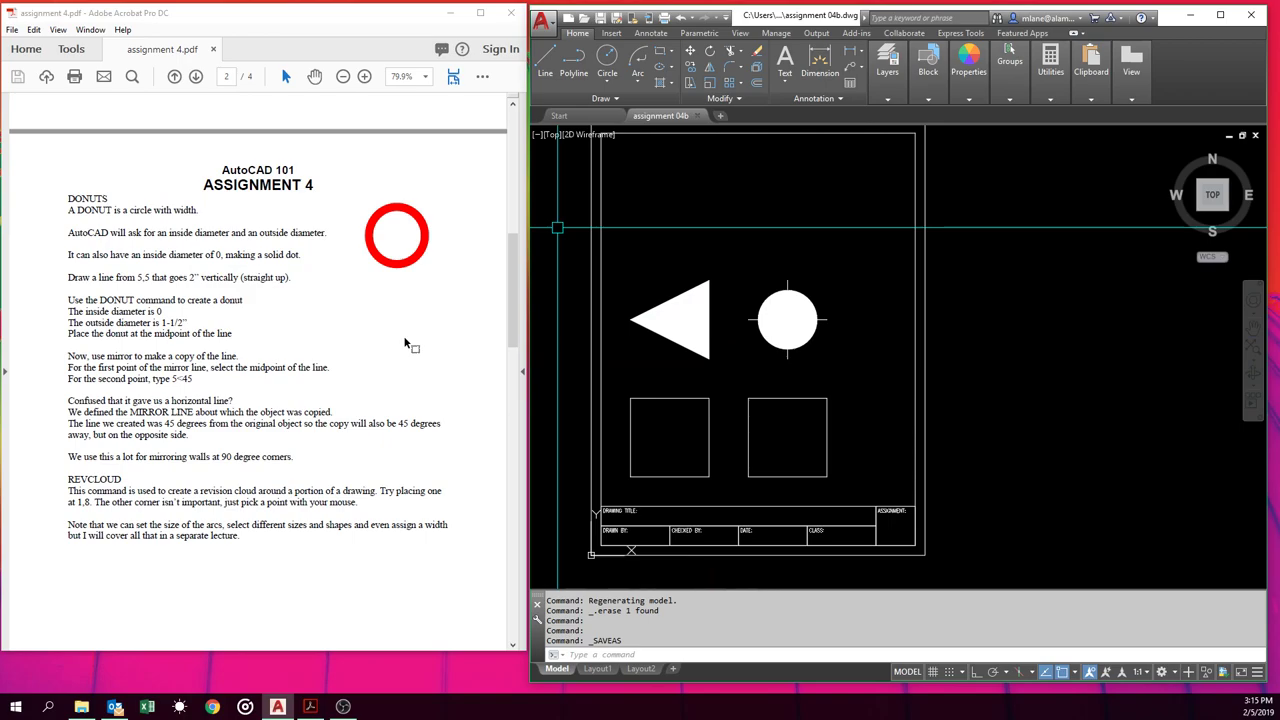
Start a Spline Fit curve with a start point, two peaks and a trough between them.
mouse_move(802, 330)
middle_down()
mouse_move(560, 340)
mouse_move(540, 300)
middle_up()
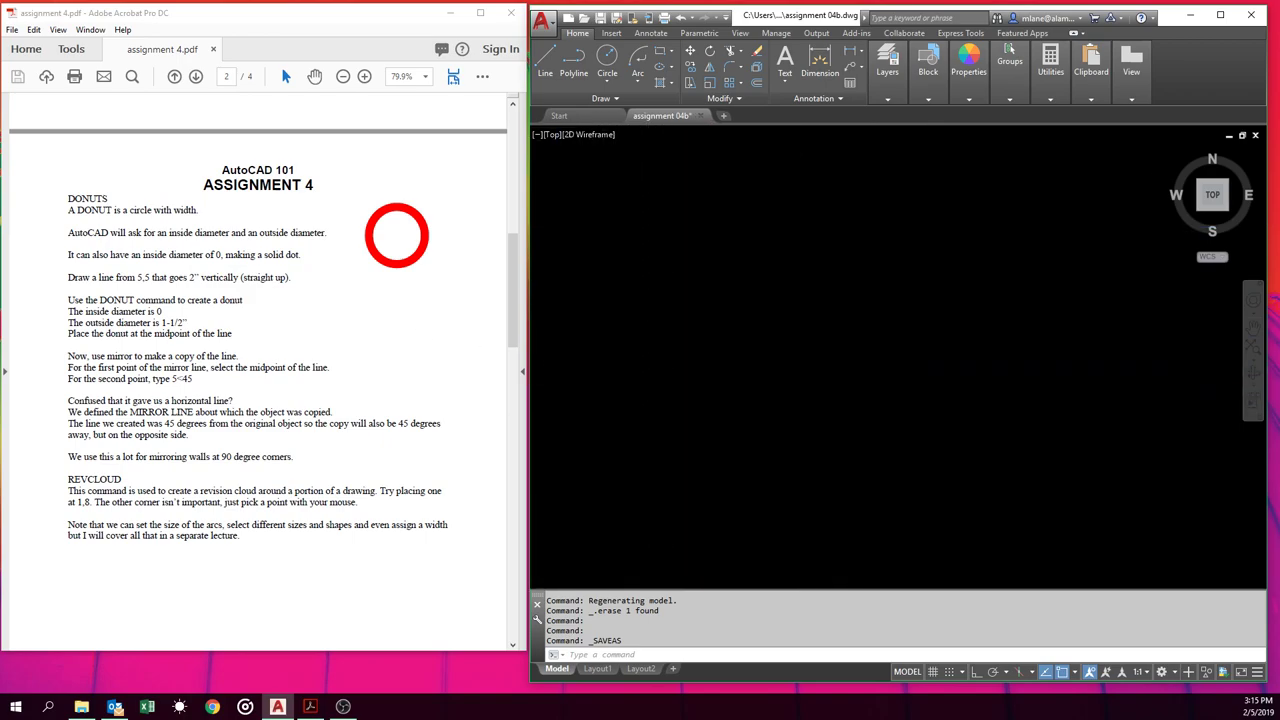
click(612, 98)
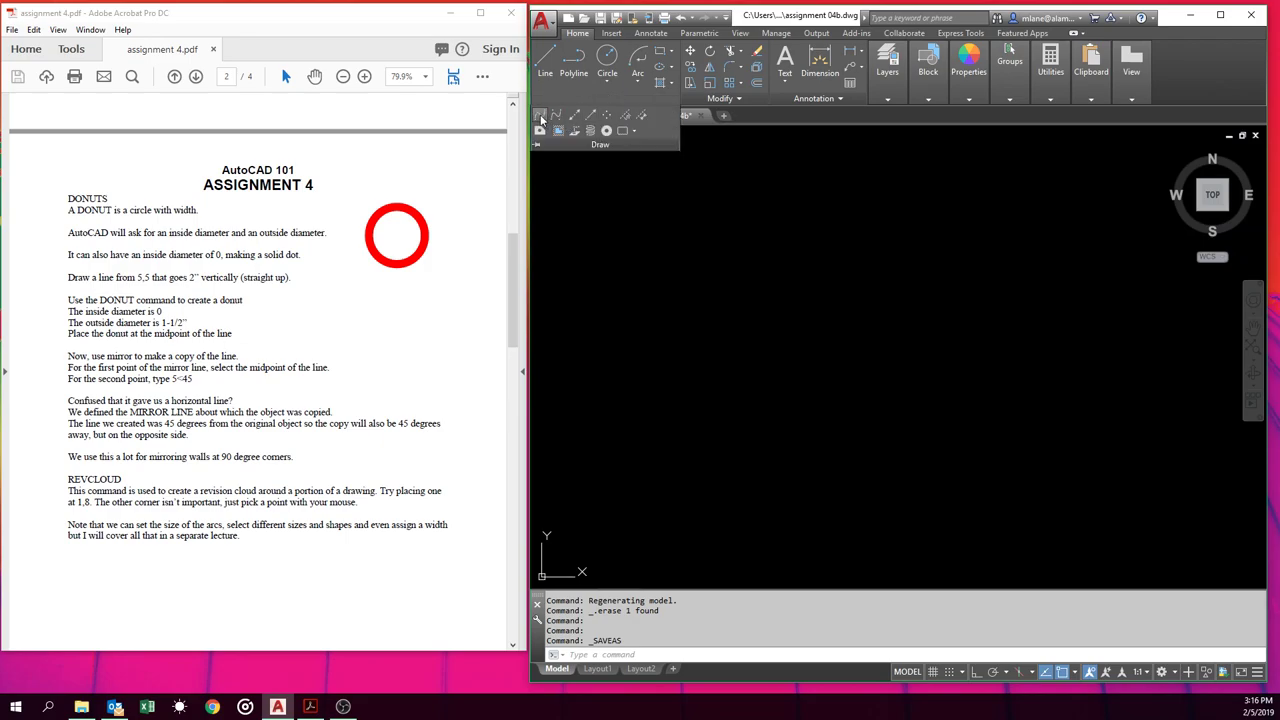
click(540, 116)
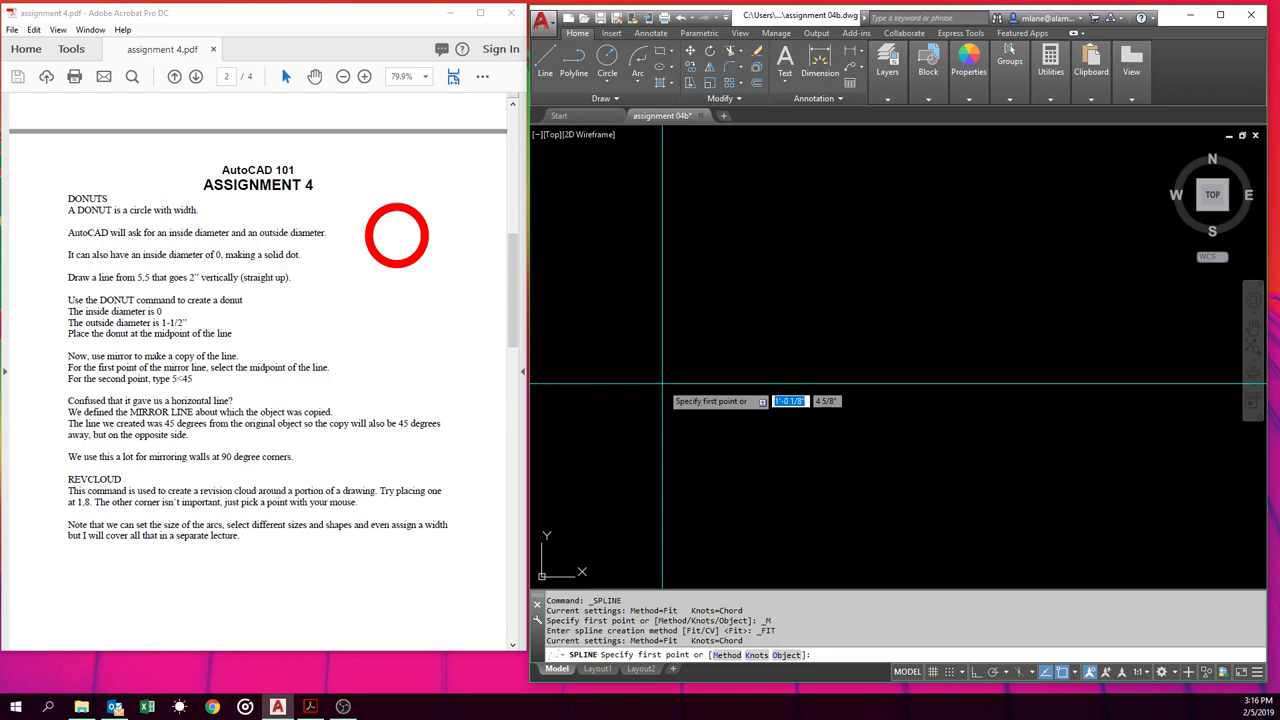
click(662, 384)
click(705, 205)
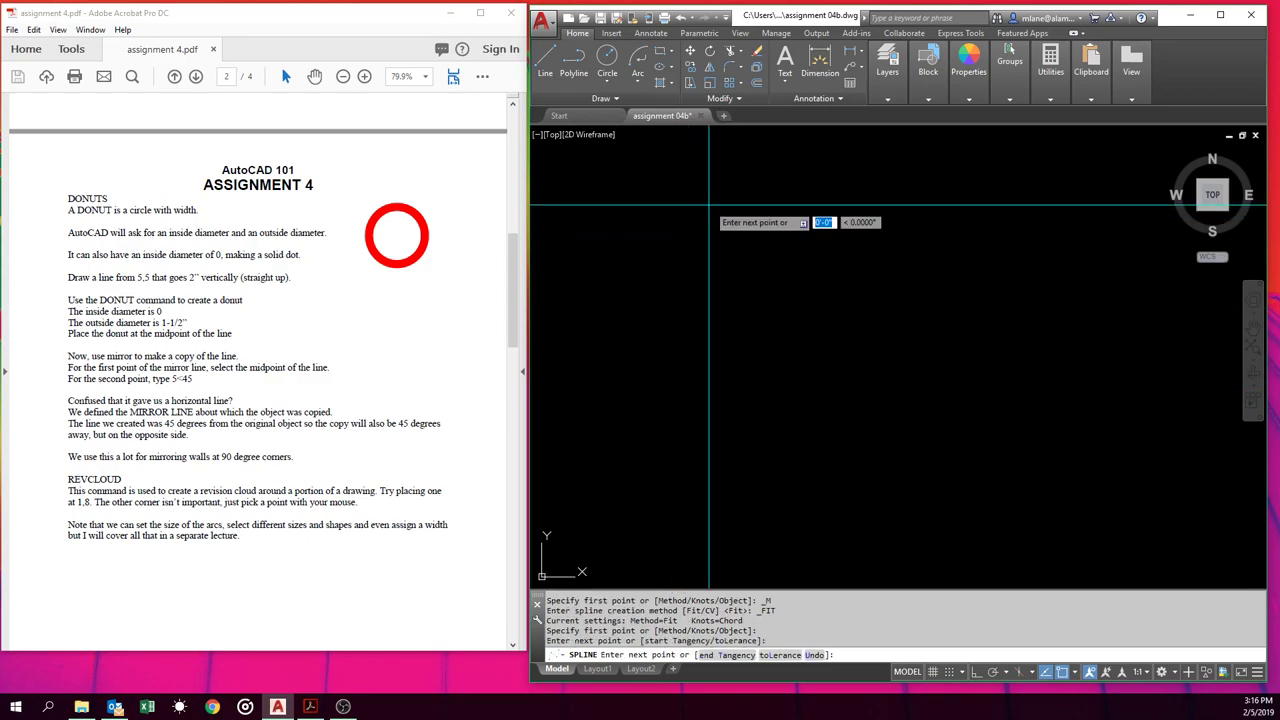
click(742, 385)
click(836, 192)
Continue the spline through a lower-left loop and bottom sweep, ending at the upper right.
click(866, 405)
click(757, 478)
click(895, 565)
click(985, 490)
click(925, 385)
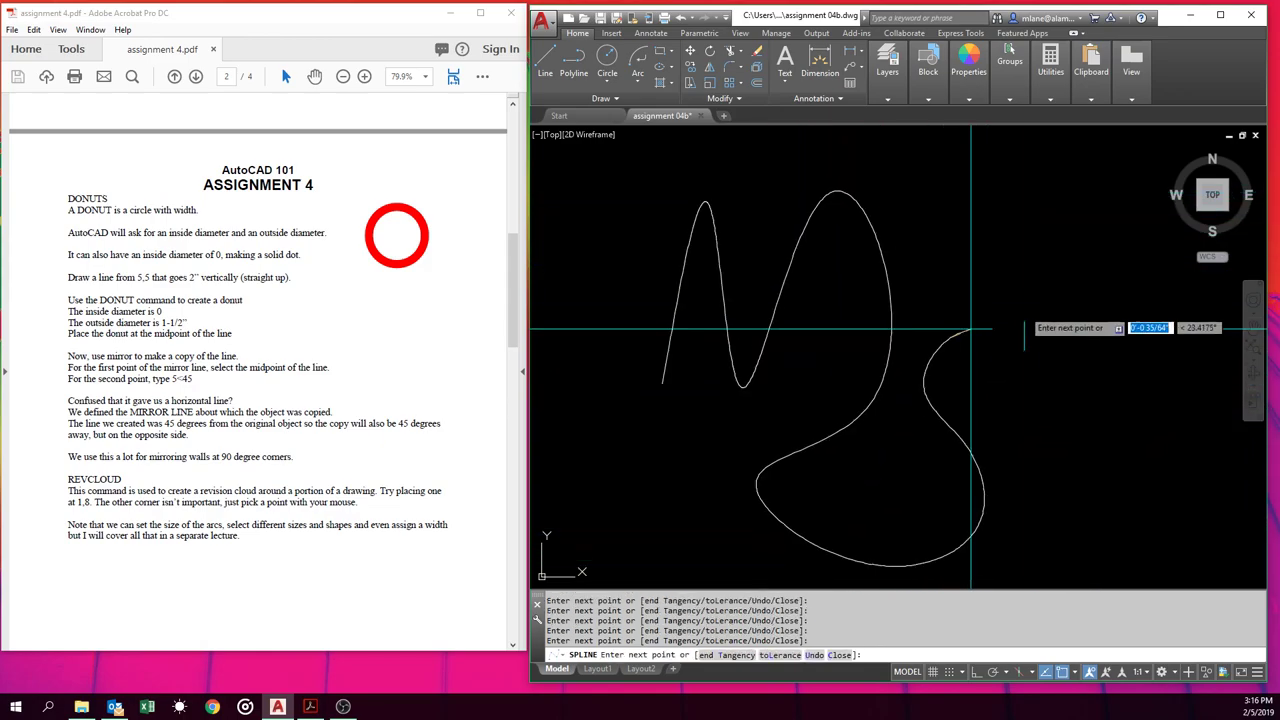
click(1030, 305)
click(1164, 311)
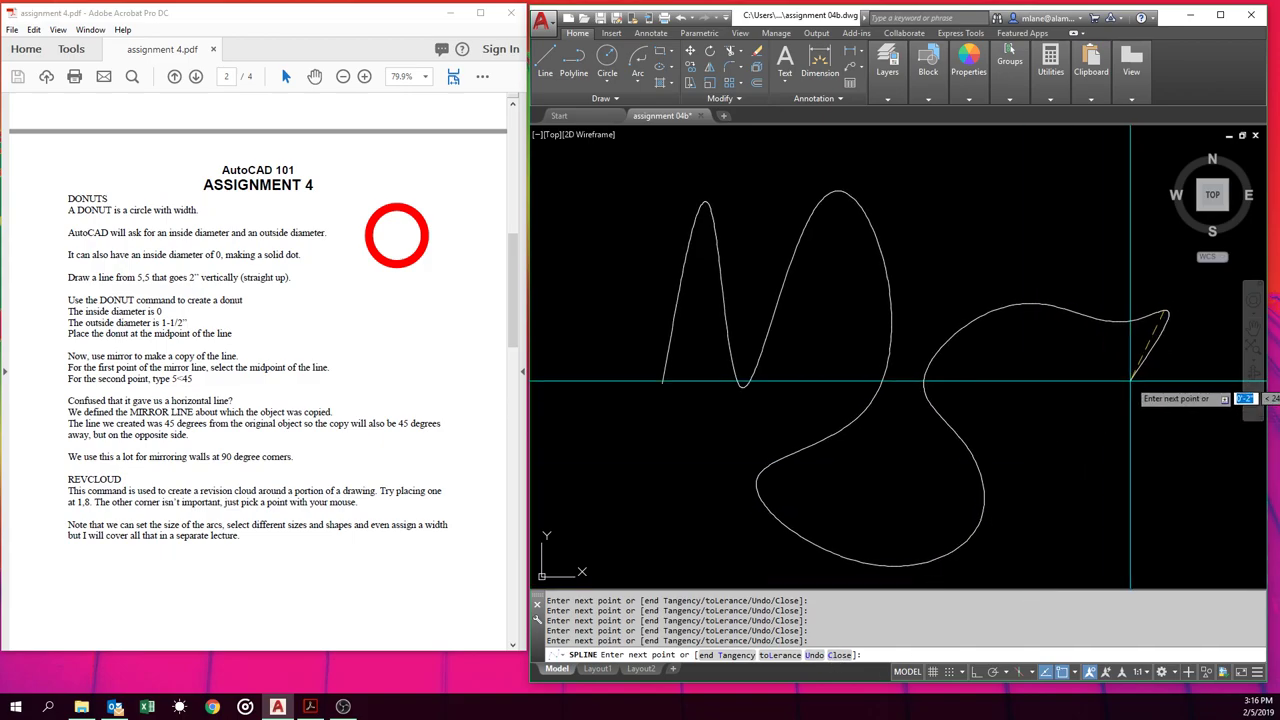
key(Return)
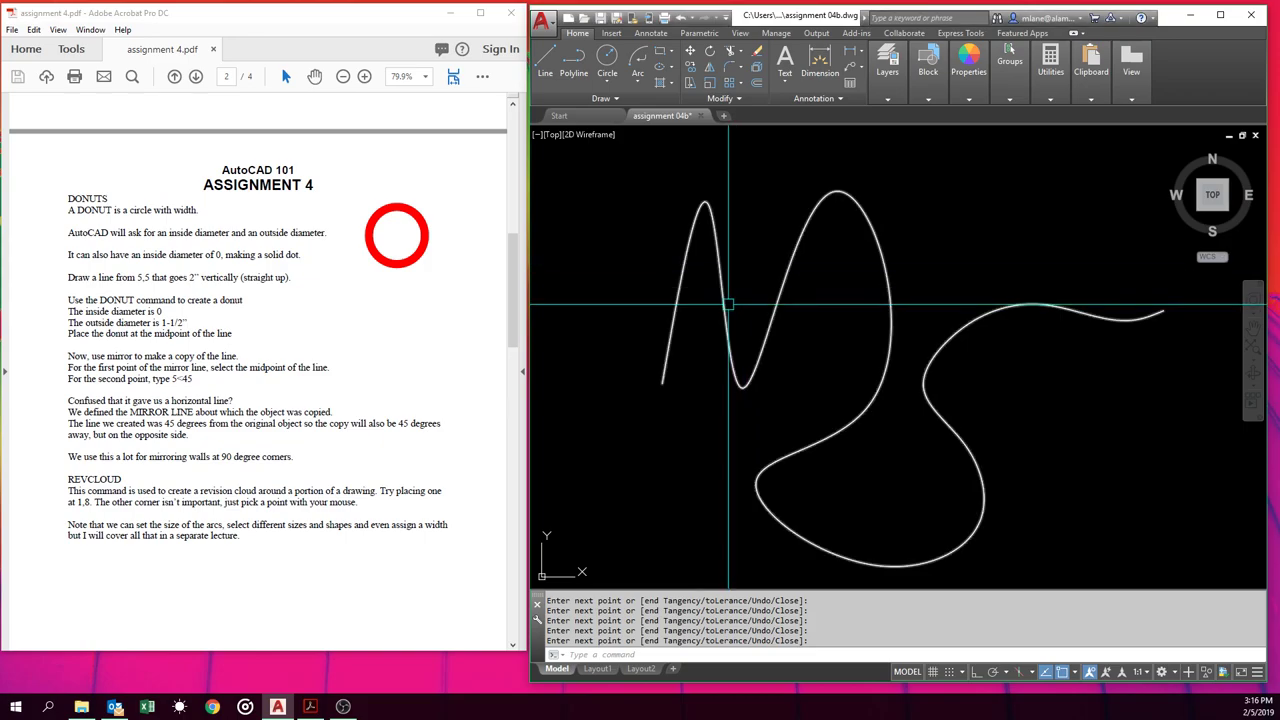
Drag the spline's leftmost peak fit point down to form a smaller hump.
mouse_move(733, 303)
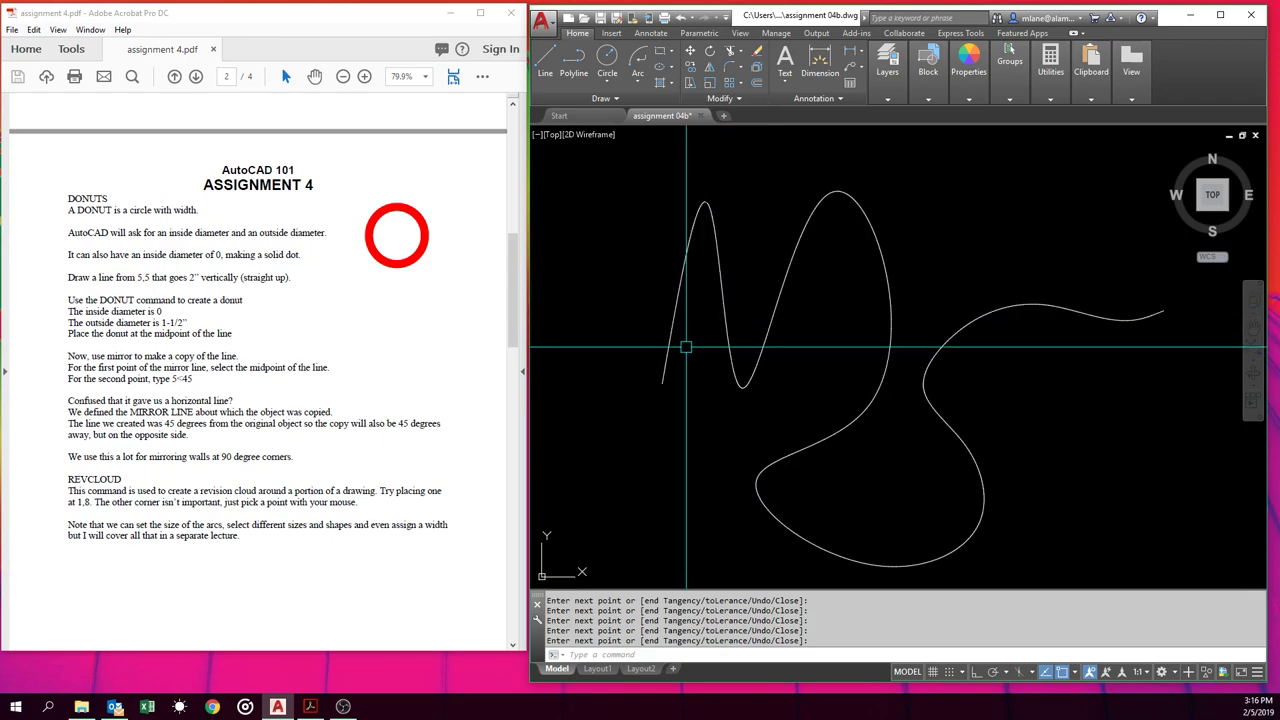
click(678, 297)
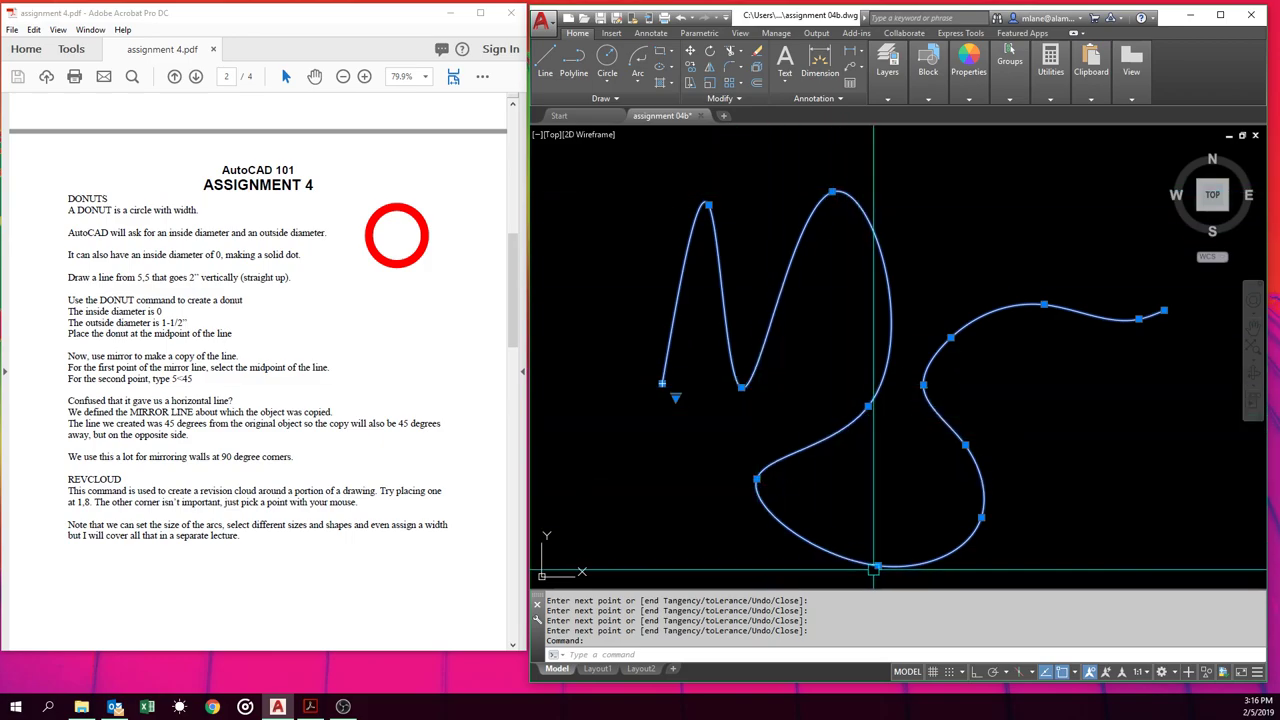
click(708, 205)
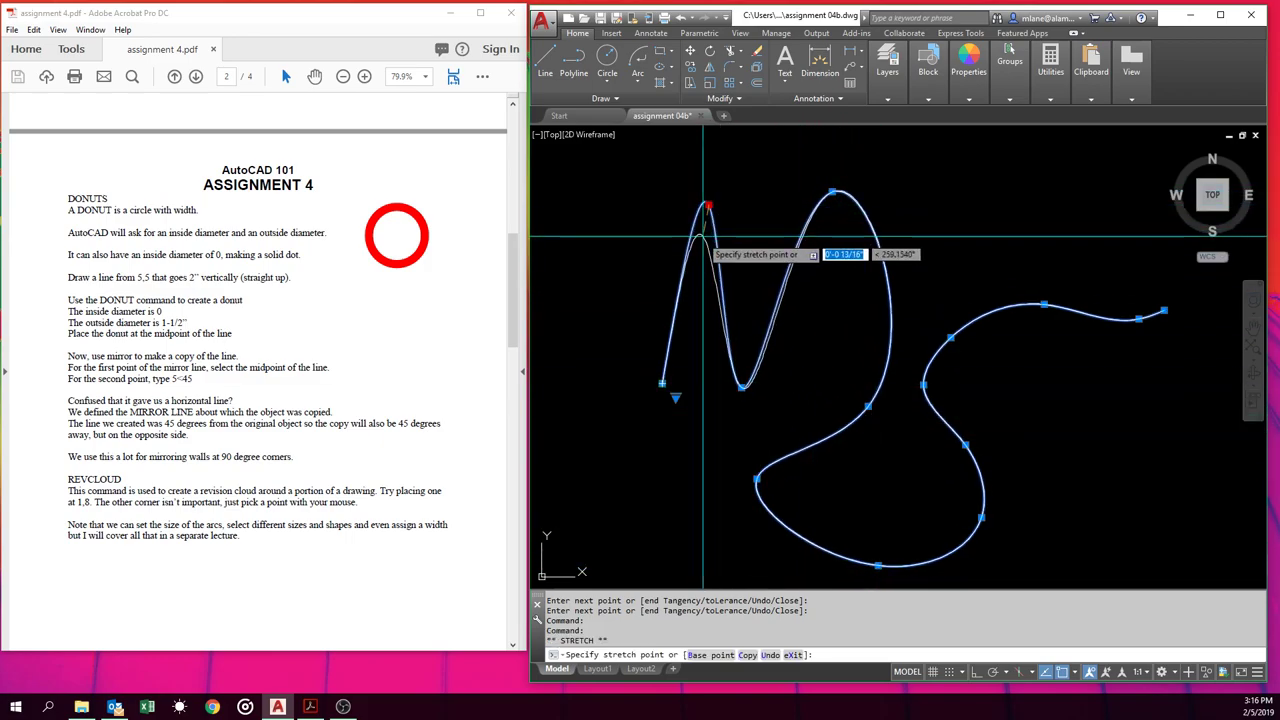
click(697, 288)
click(697, 287)
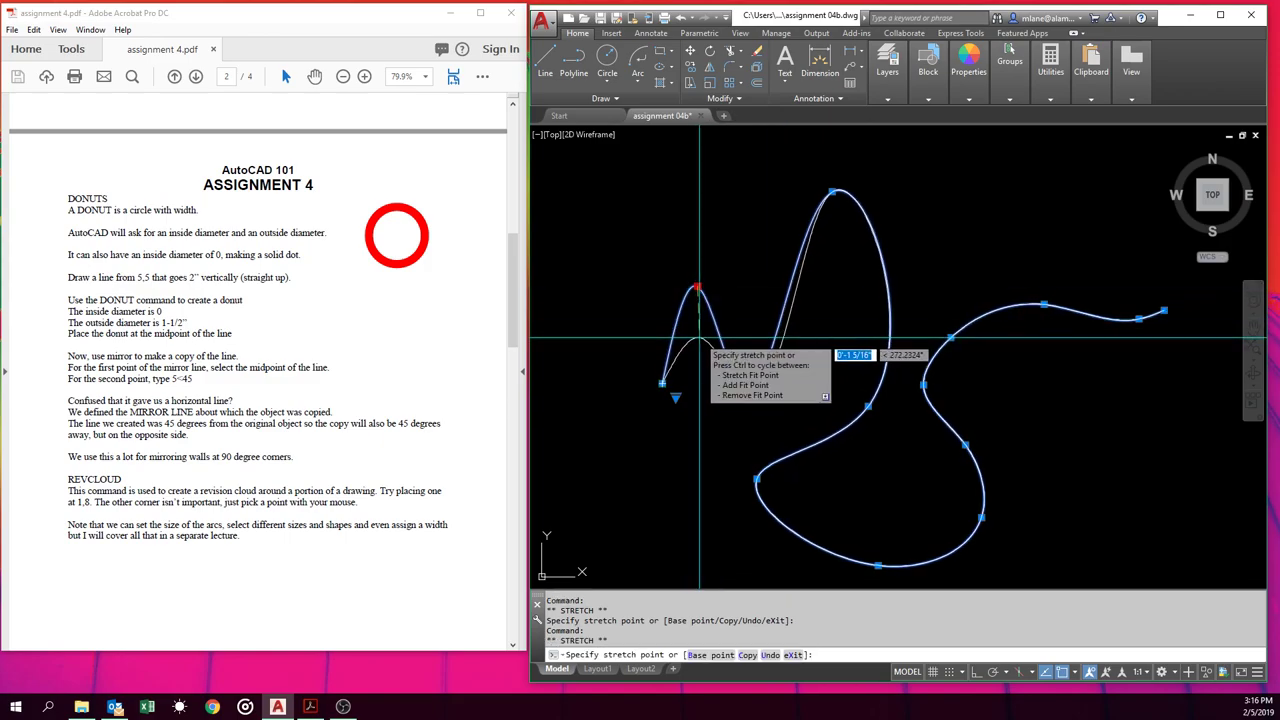
key(Escape)
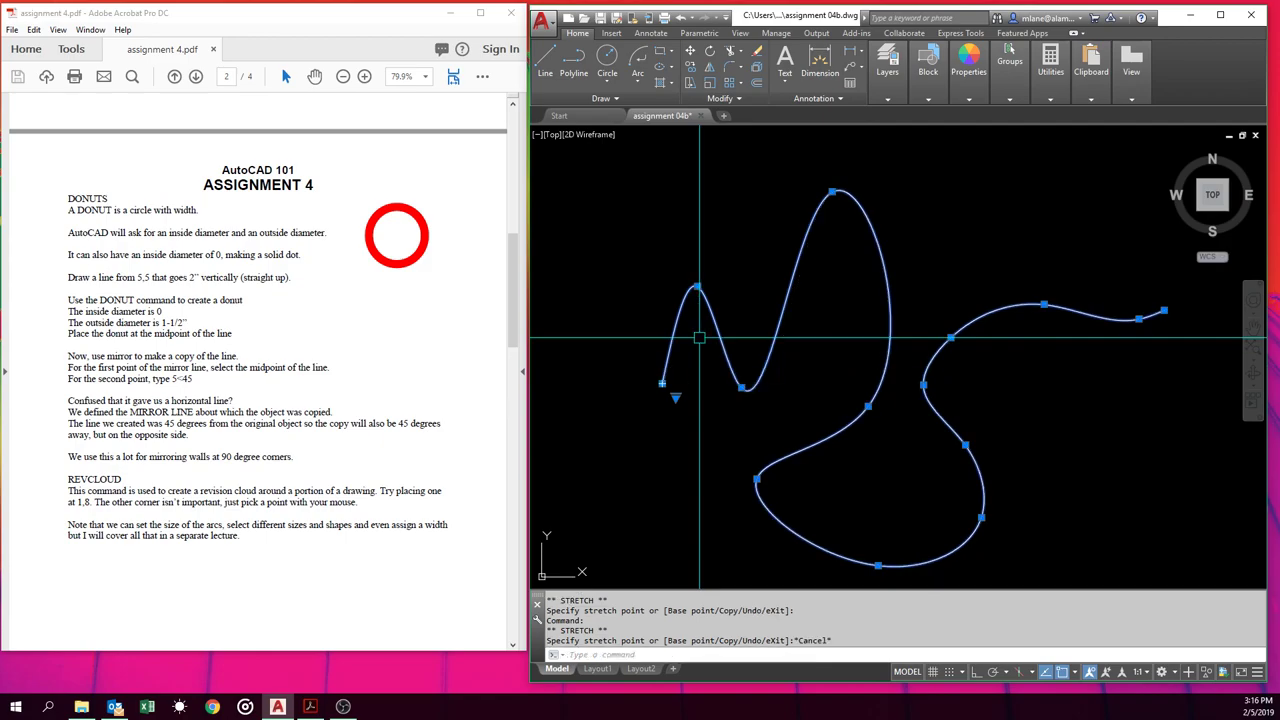
Start a second Spline Fit curve with a rising run of points left of the first.
click(612, 99)
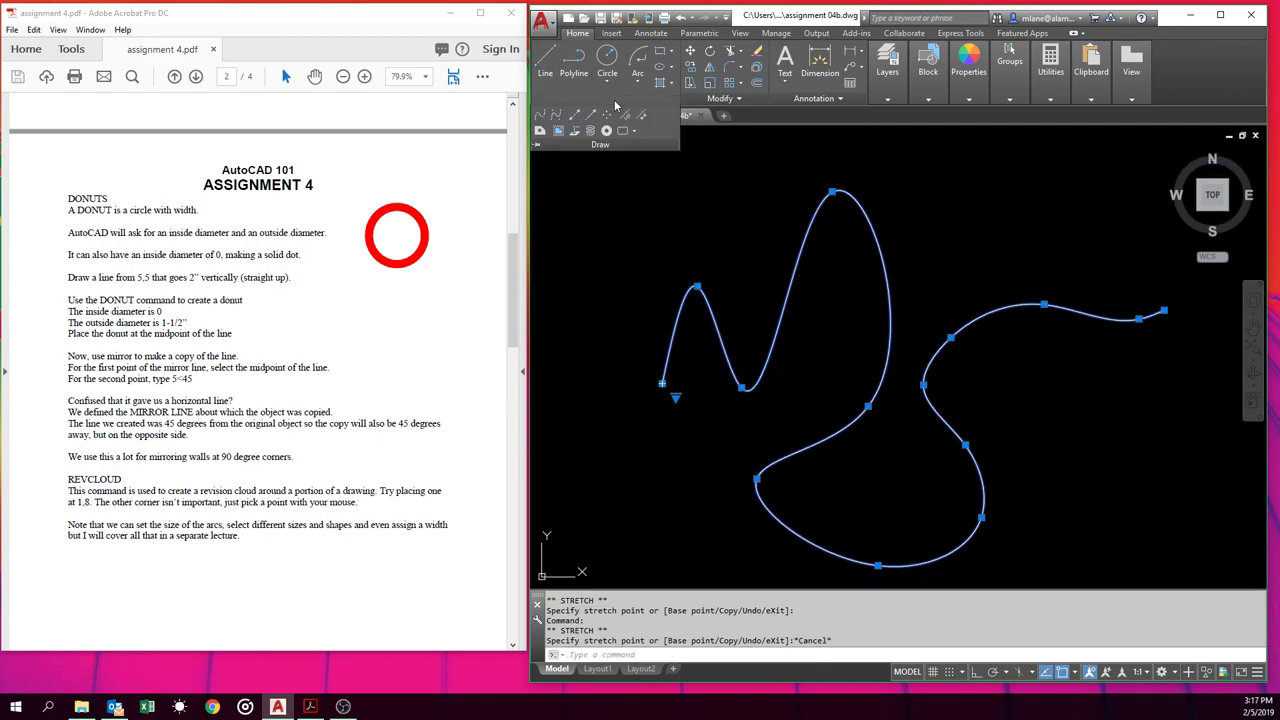
click(557, 121)
click(576, 298)
click(580, 291)
click(592, 282)
click(603, 272)
click(611, 263)
click(621, 253)
Dip, raise and end the second spline, cancelling the accidental extra spline.
click(636, 300)
click(663, 380)
click(700, 250)
click(745, 200)
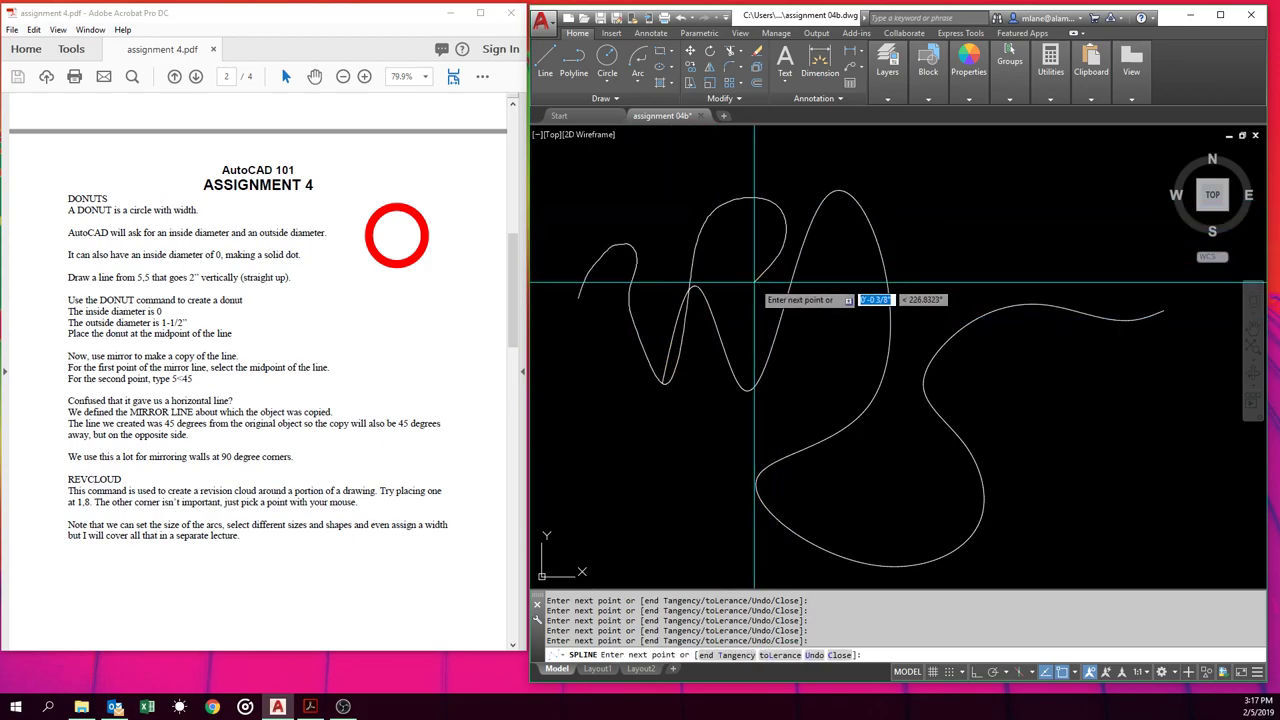
click(764, 271)
key(Return)
key(Return)
click(720, 212)
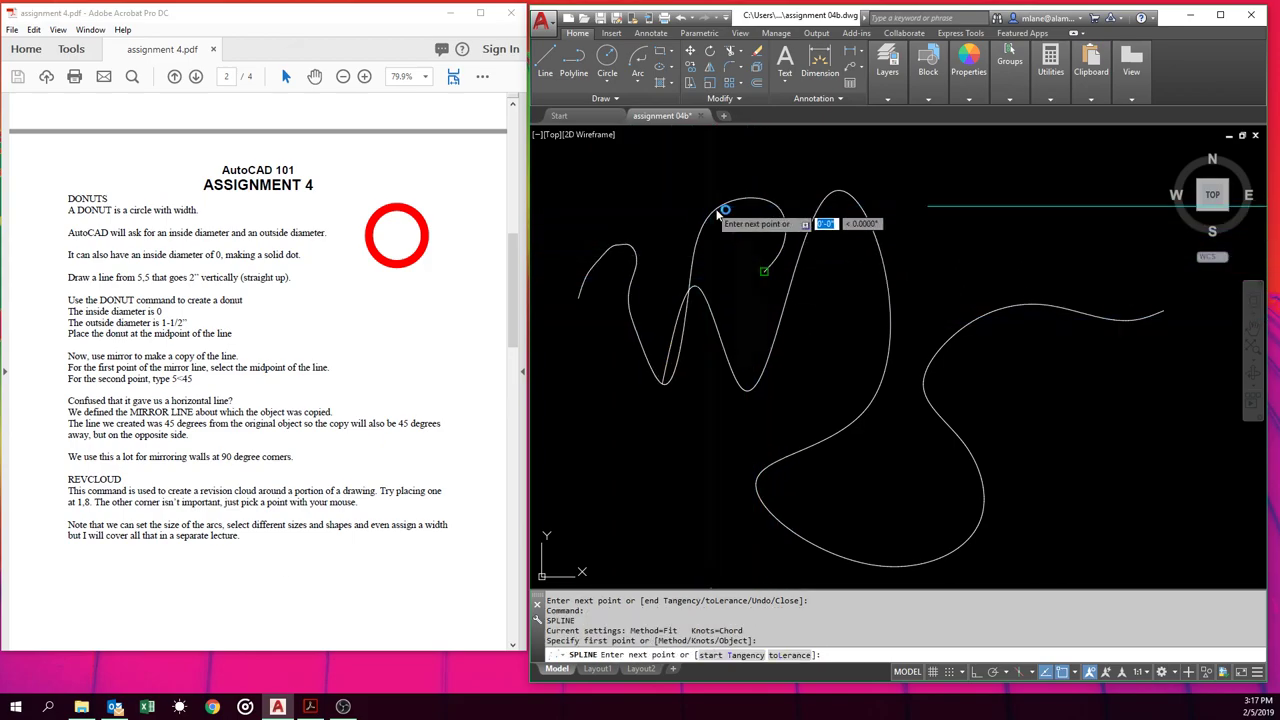
key(alt+F4)
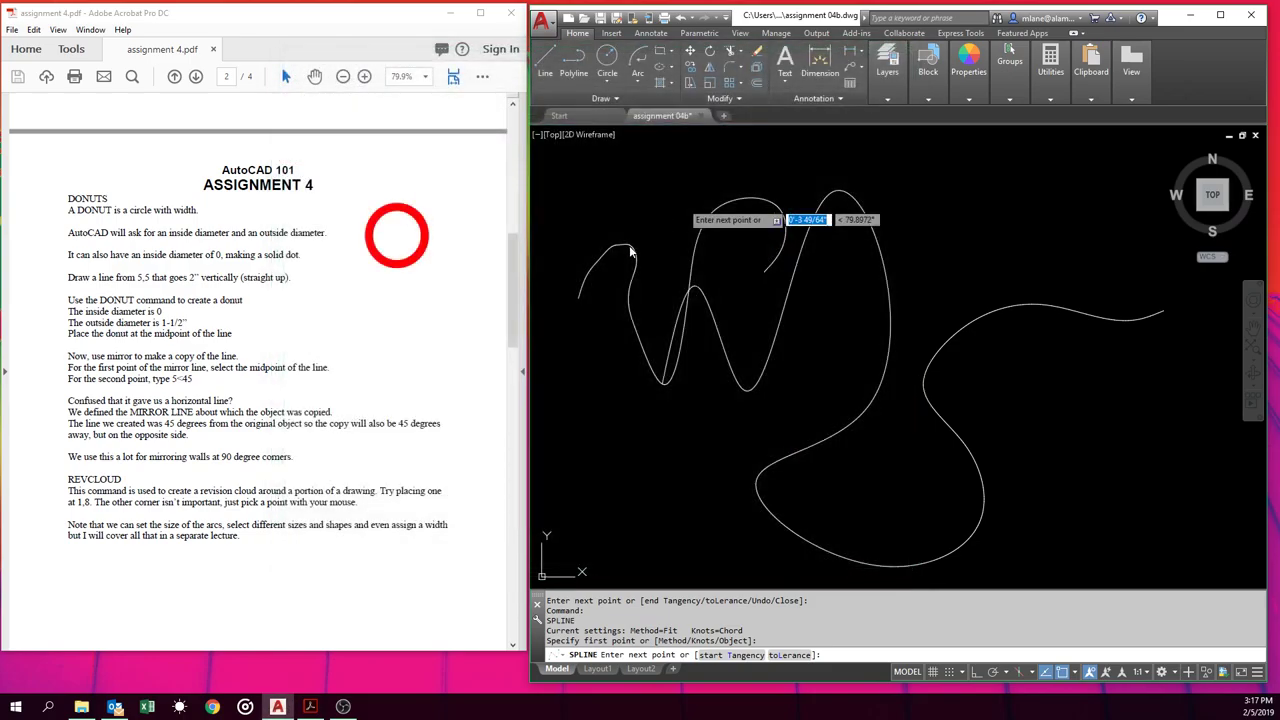
key(Escape)
Drag two of the left spline's fit points to reshape its waves into new peaks.
click(705, 232)
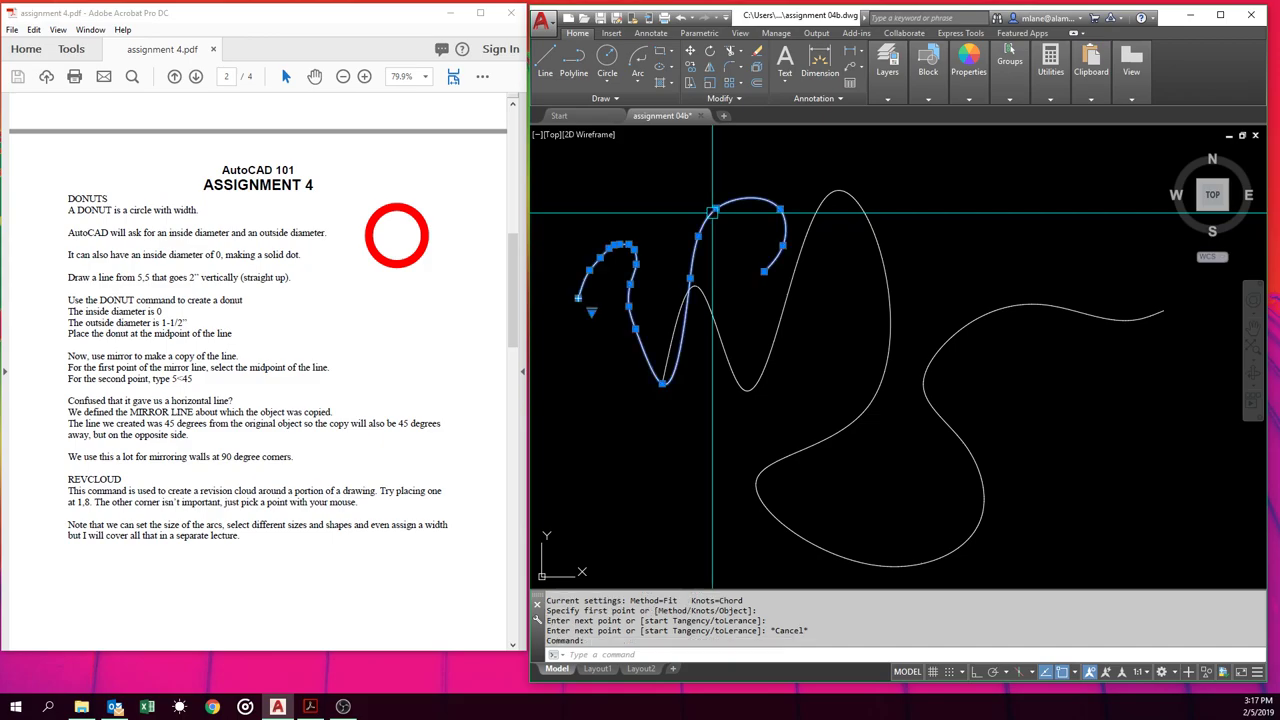
scroll(623, 255, up, 2)
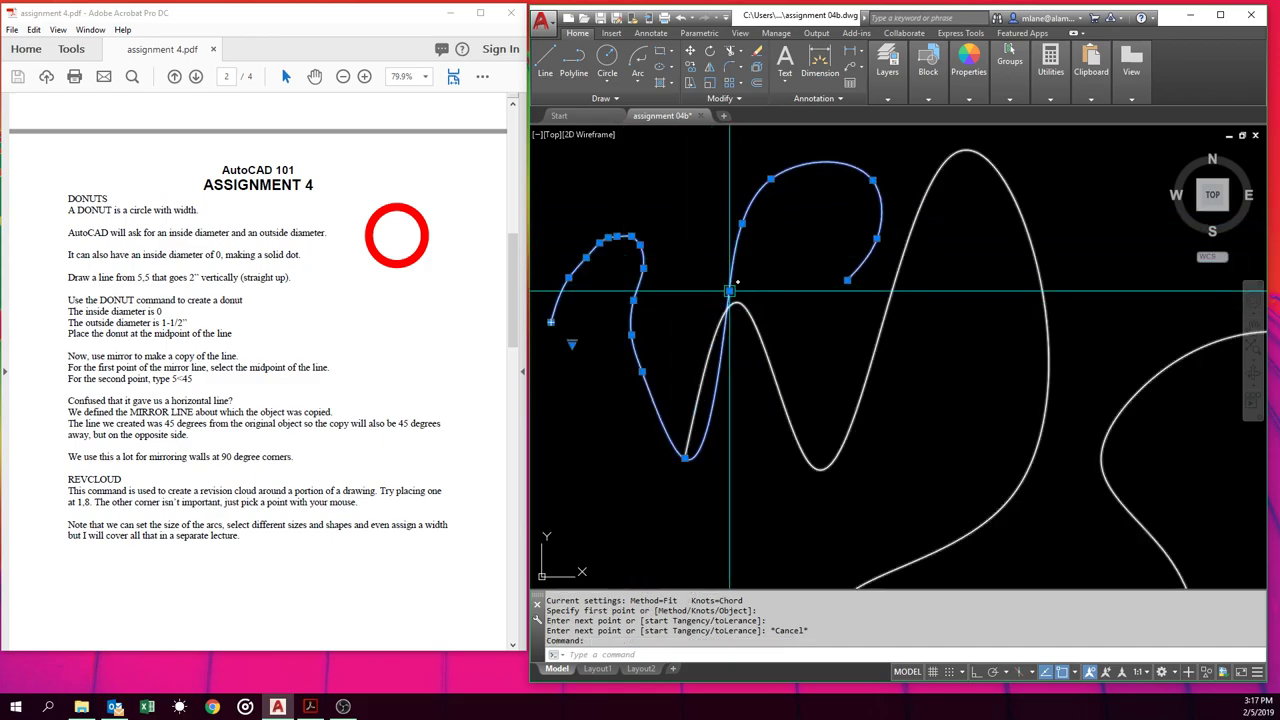
click(728, 287)
click(698, 278)
click(741, 226)
click(757, 249)
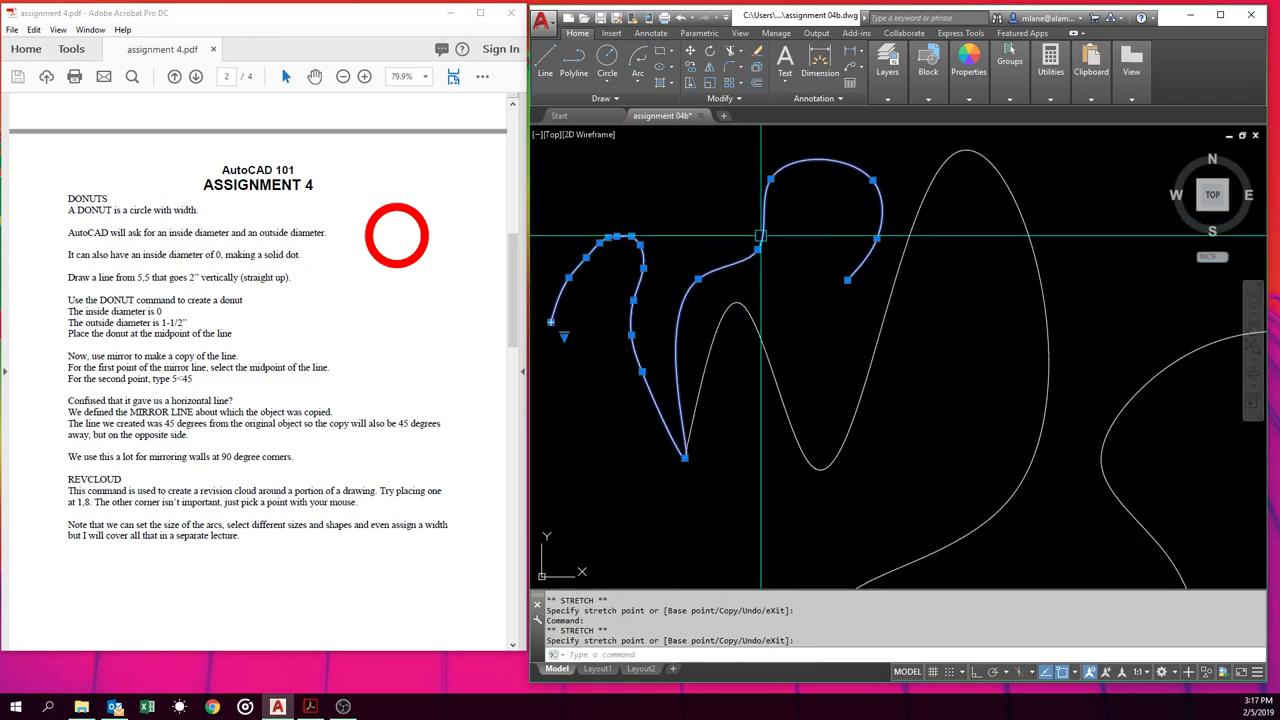
click(743, 172)
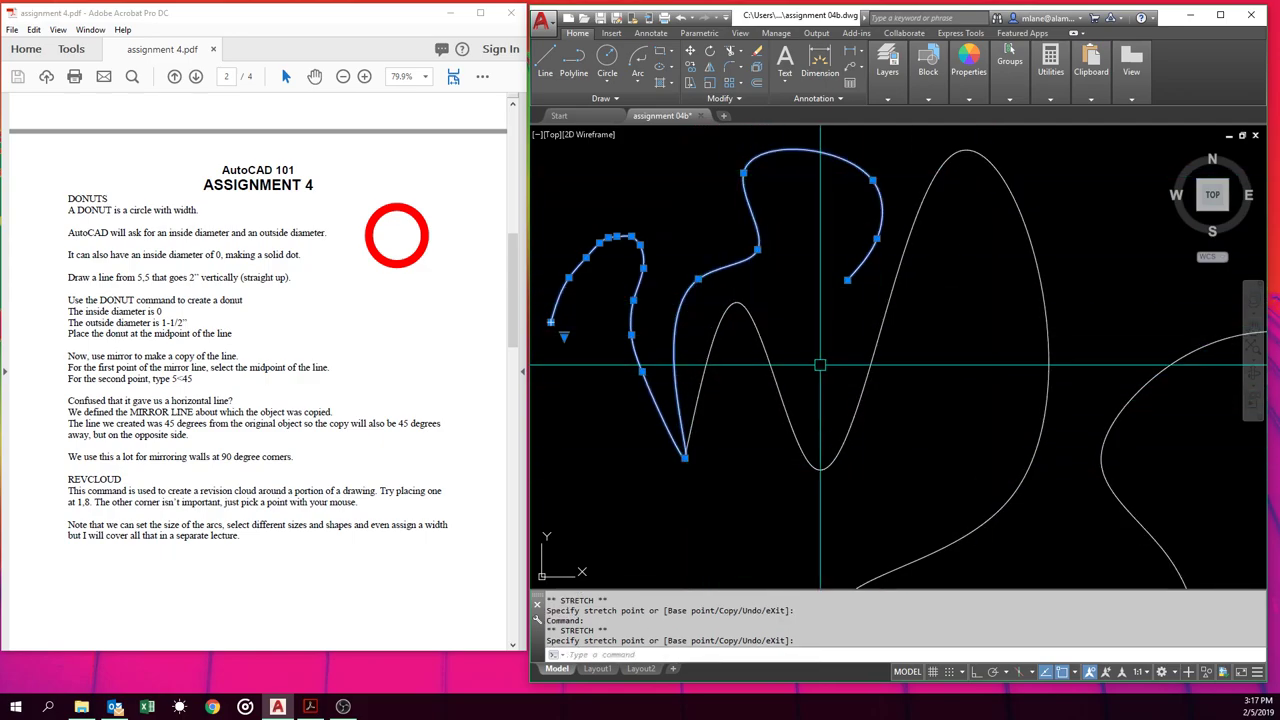
key(Escape)
scroll(820, 365, down, 5)
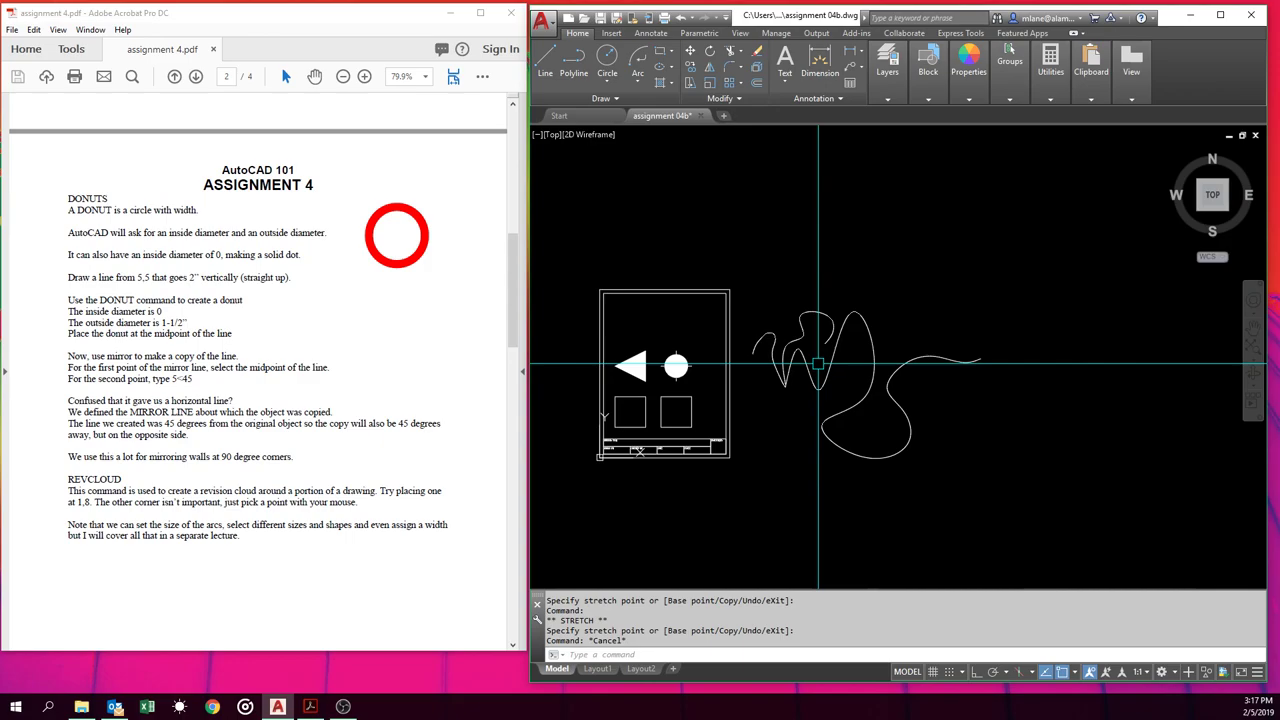
scroll(818, 364, up, 3)
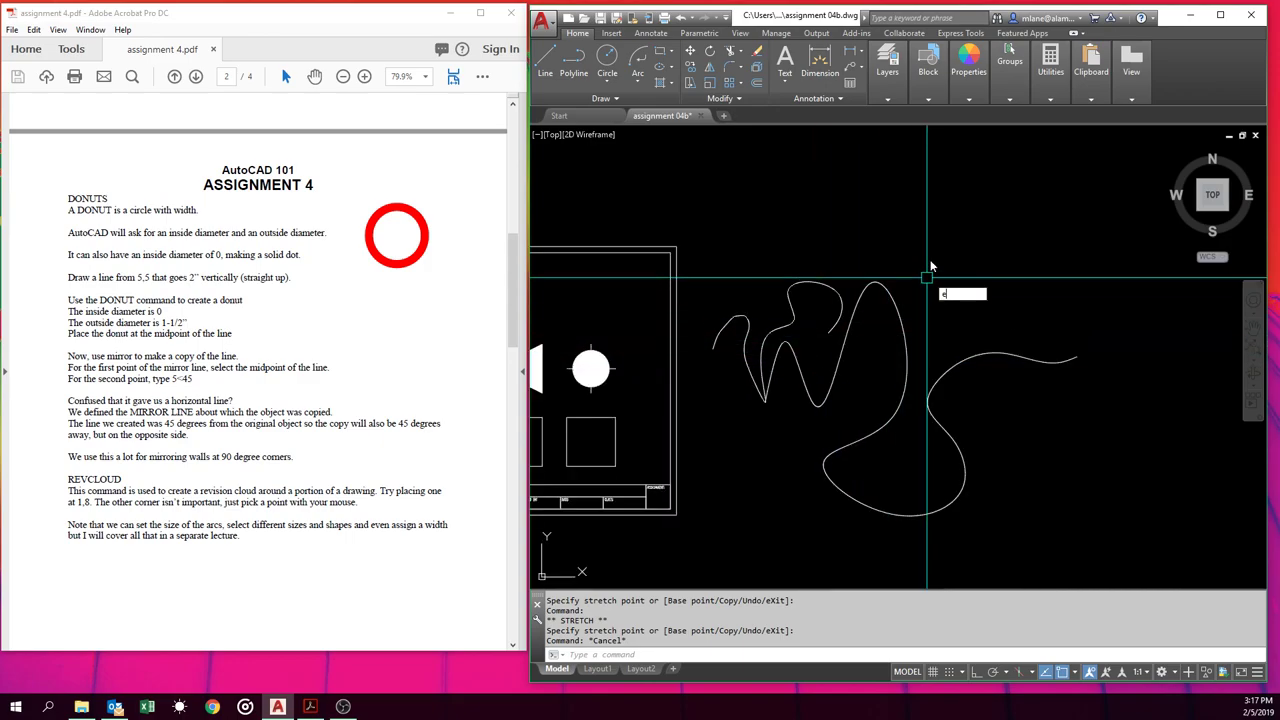
Erase both splines with E and a crossing window around them.
text(e)
key(Return)
click(929, 350)
click(757, 418)
key(Return)
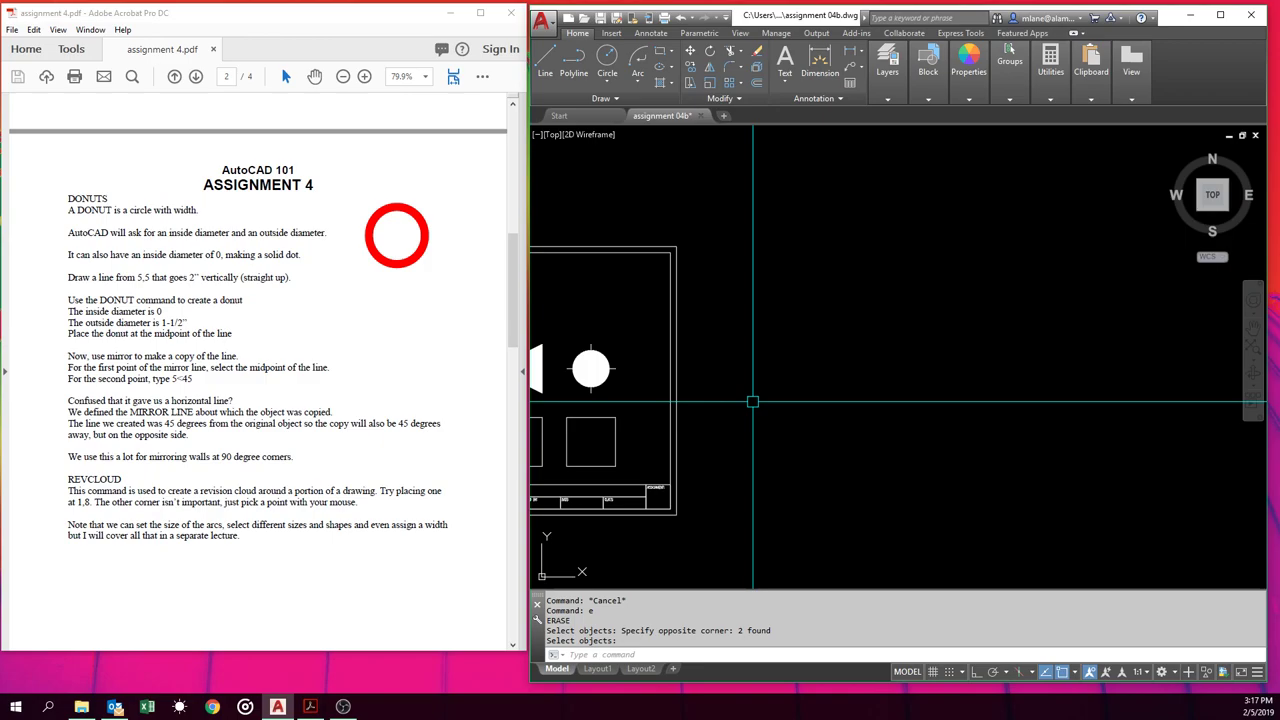
click(617, 99)
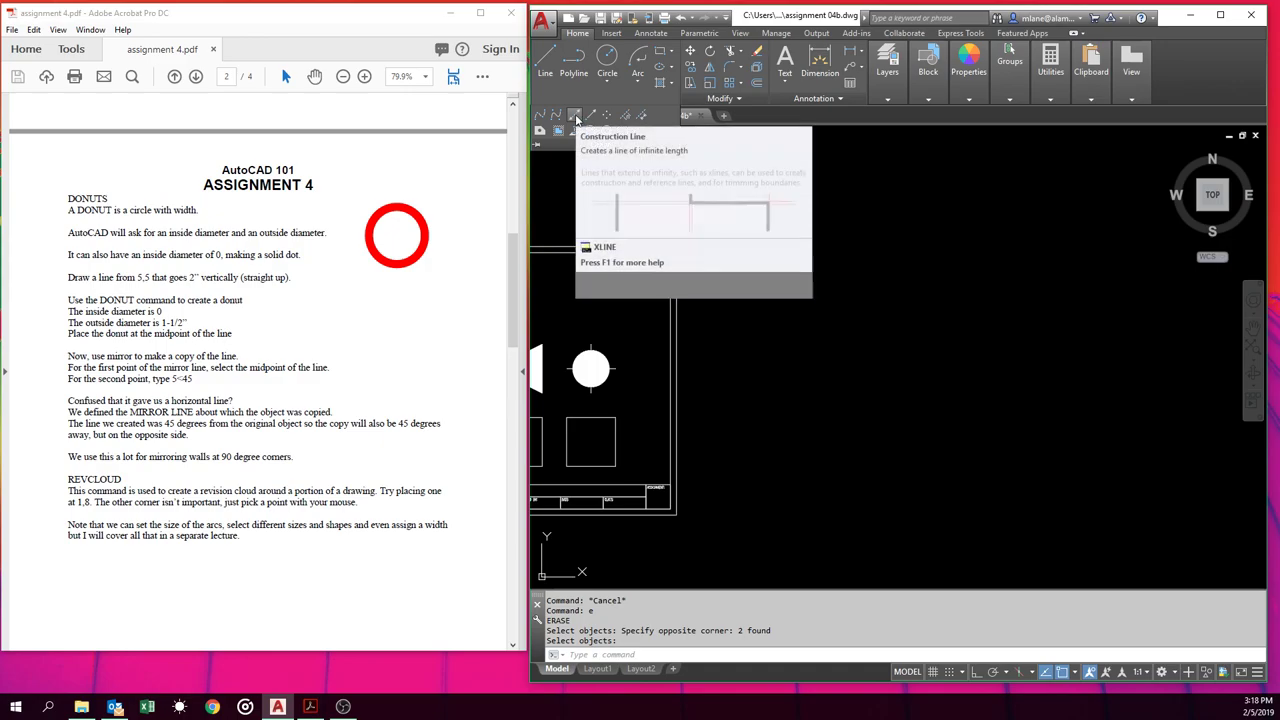
click(576, 118)
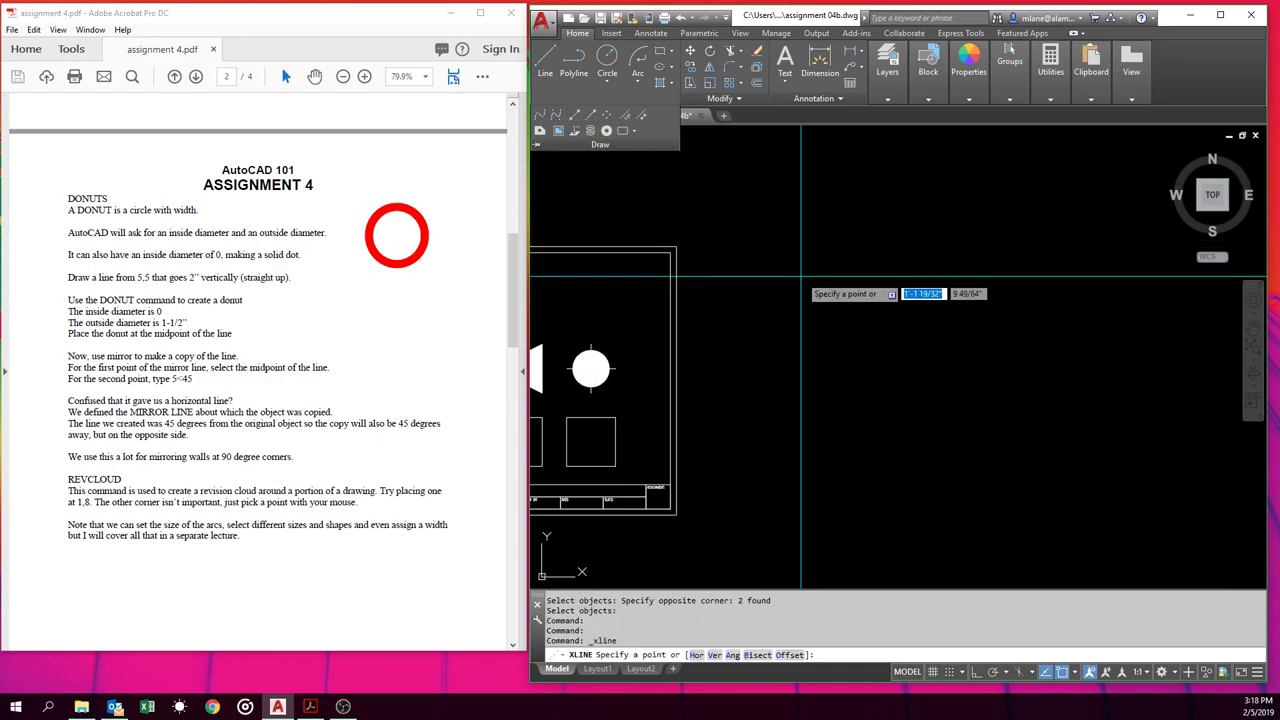
click(812, 282)
click(895, 363)
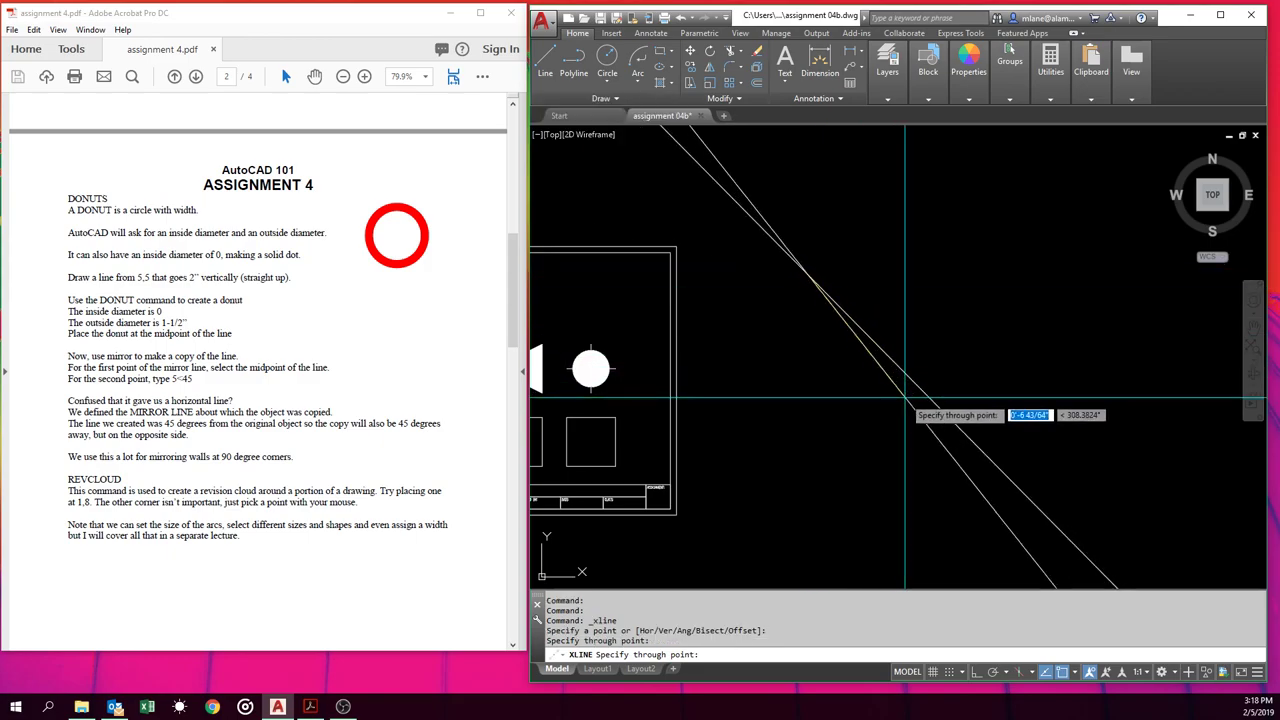
key(Escape)
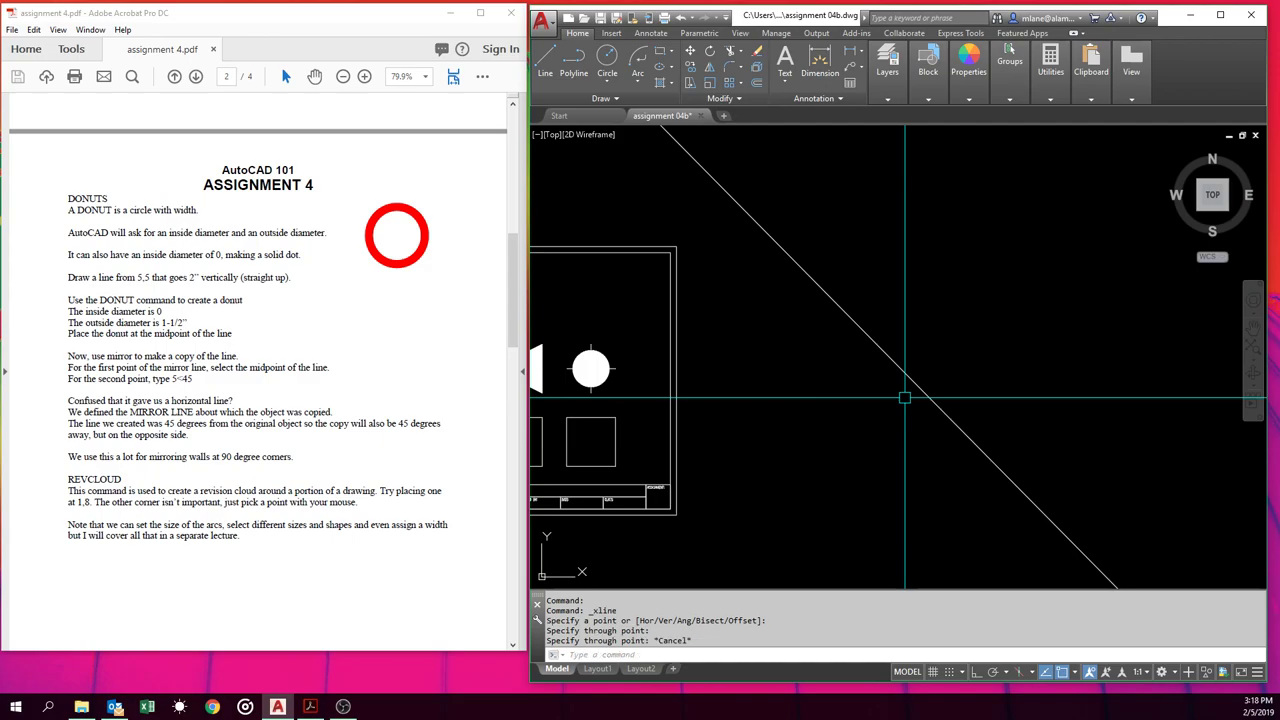
click(903, 376)
key(Delete)
click(610, 98)
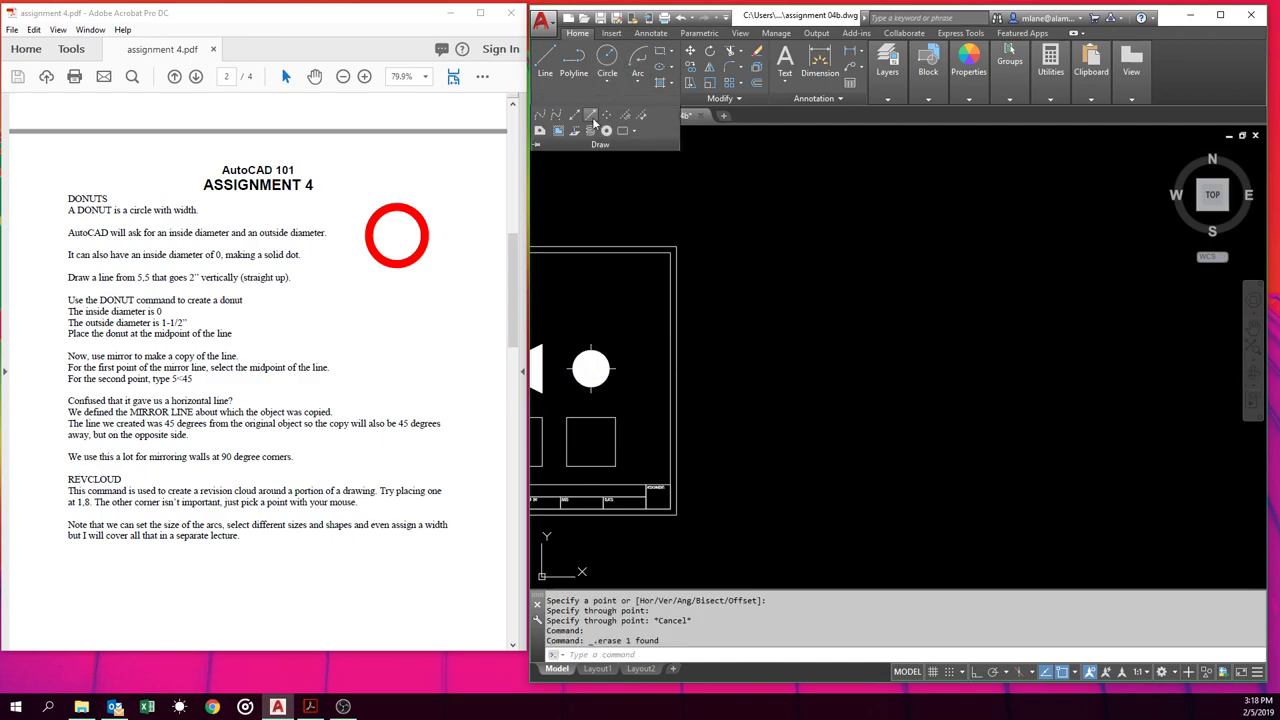
click(590, 116)
click(768, 220)
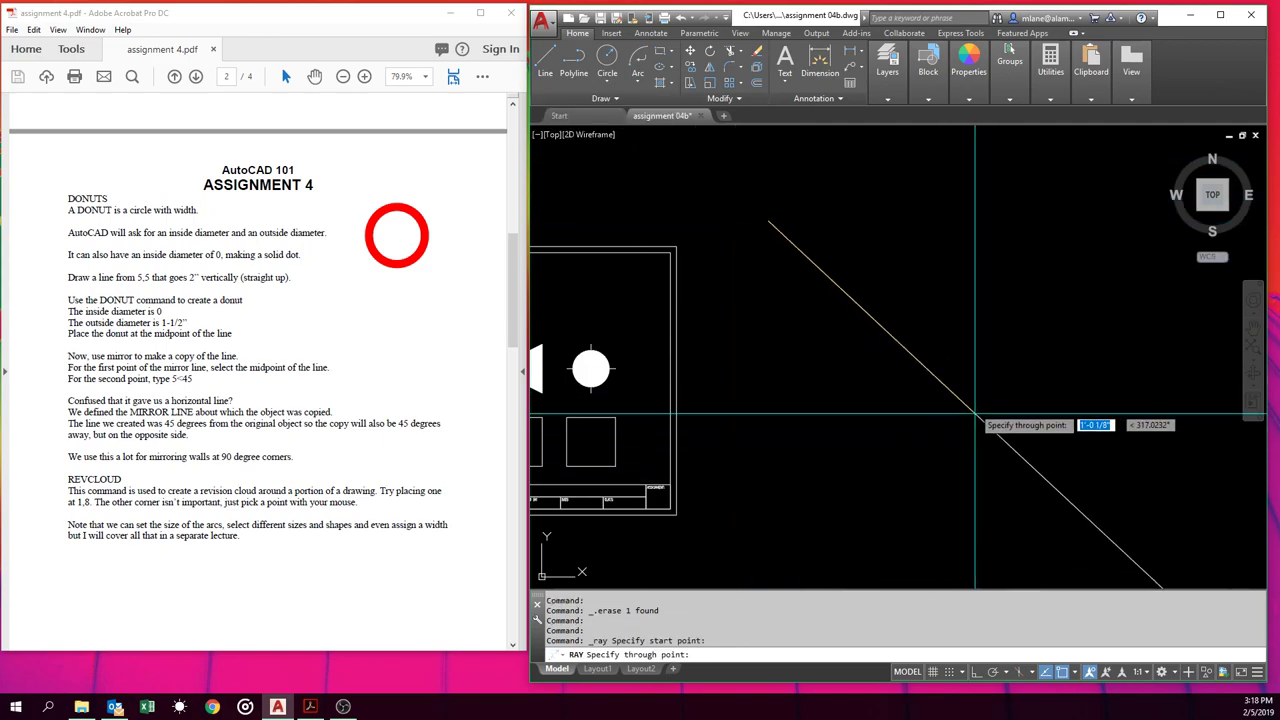
click(930, 352)
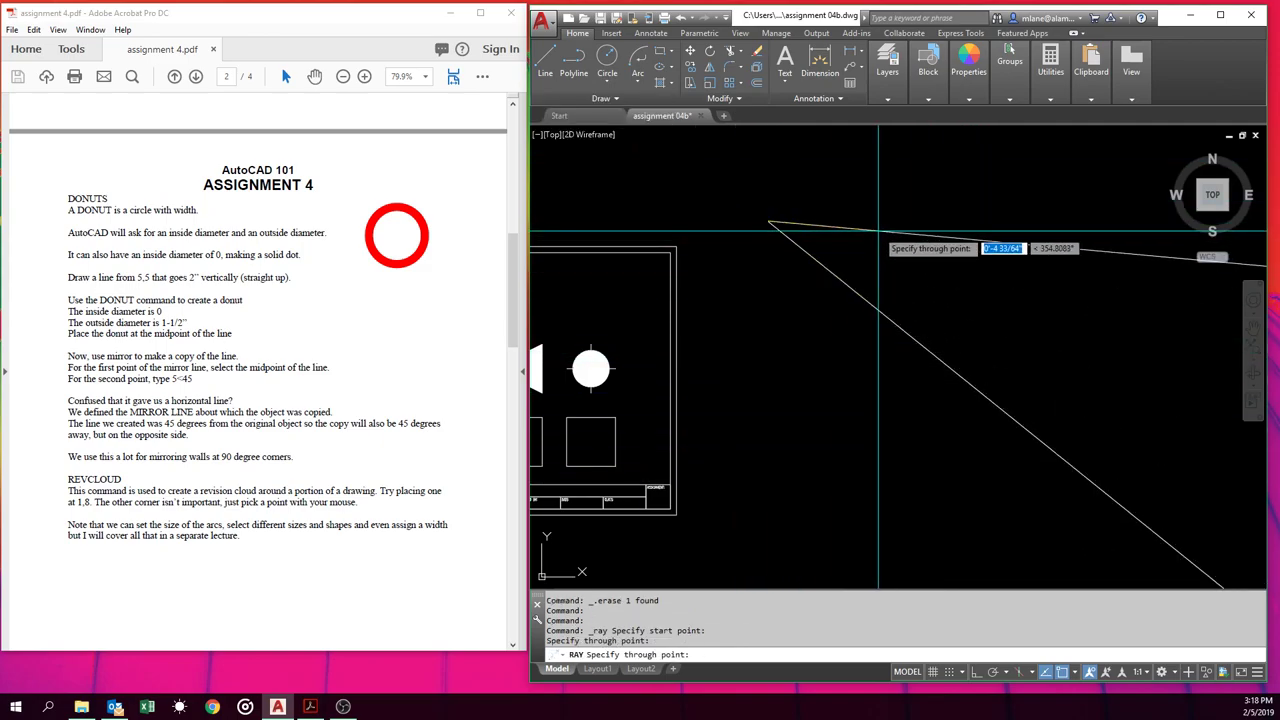
key(Escape)
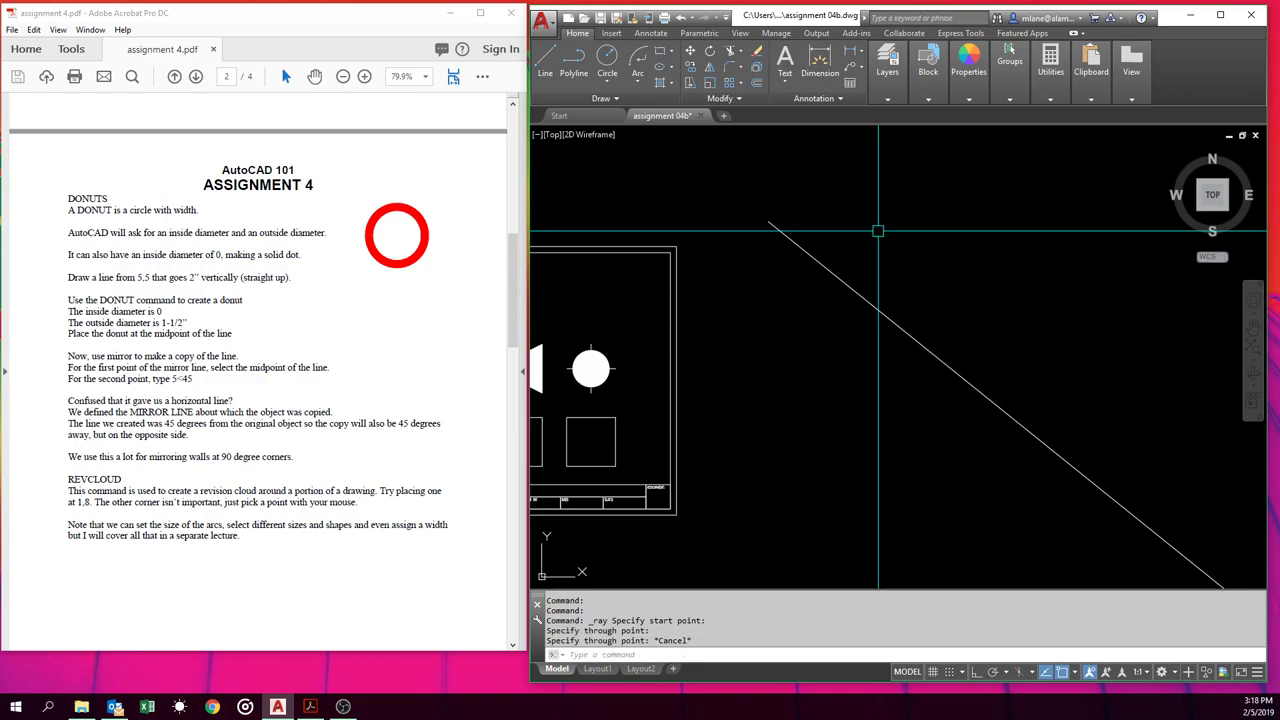
text(e)
key(Return)
click(868, 238)
click(812, 300)
key(Return)
scroll(811, 314, down, 2)
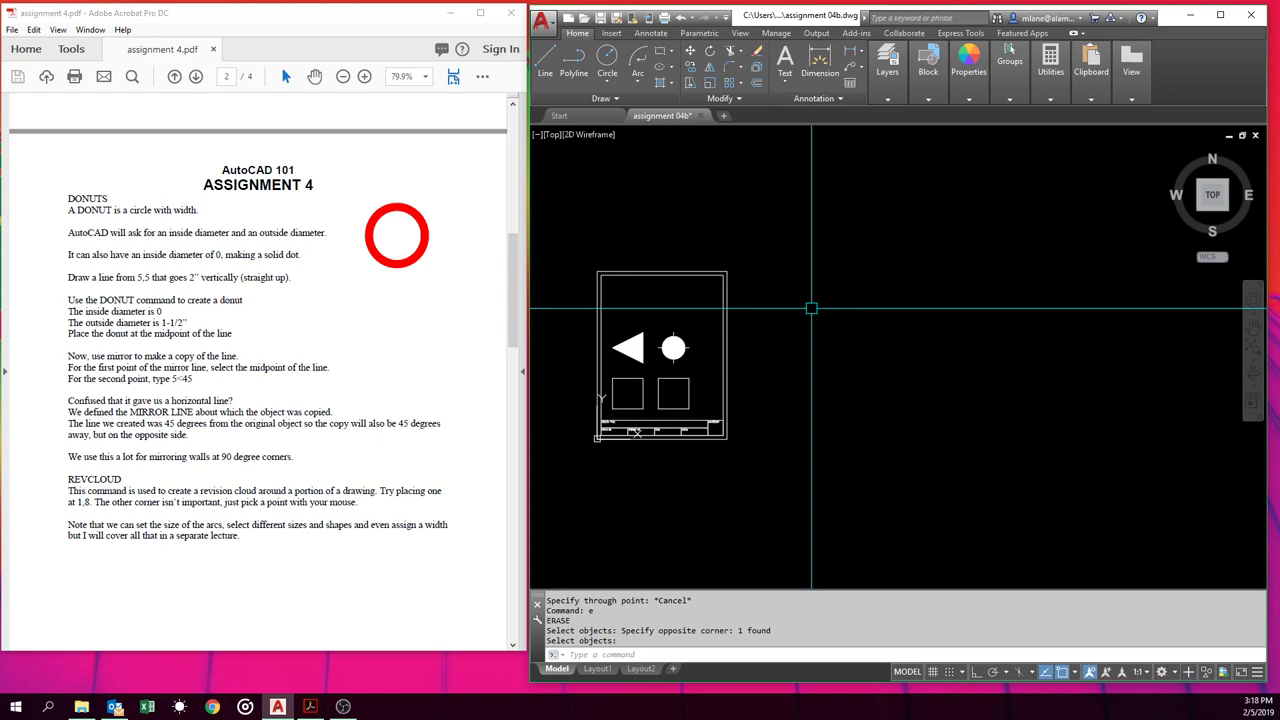
Place two point markers right of the sheet with Multiple Points.
click(614, 99)
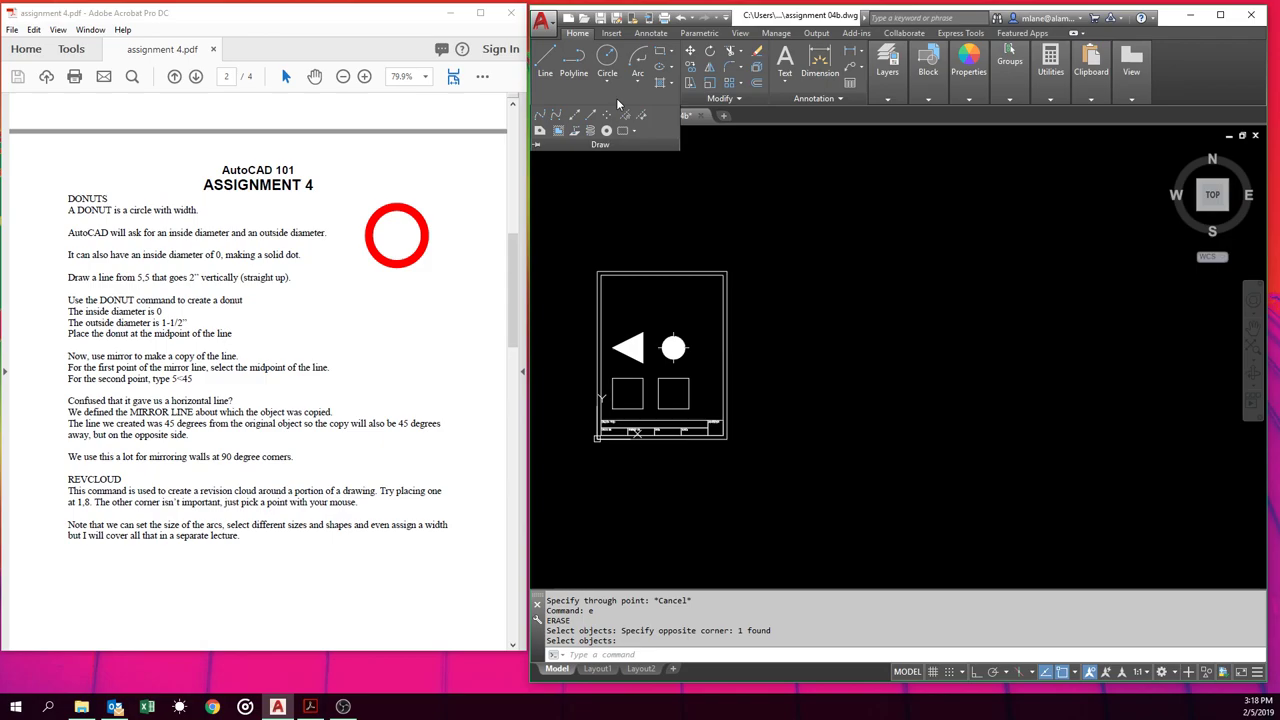
click(607, 115)
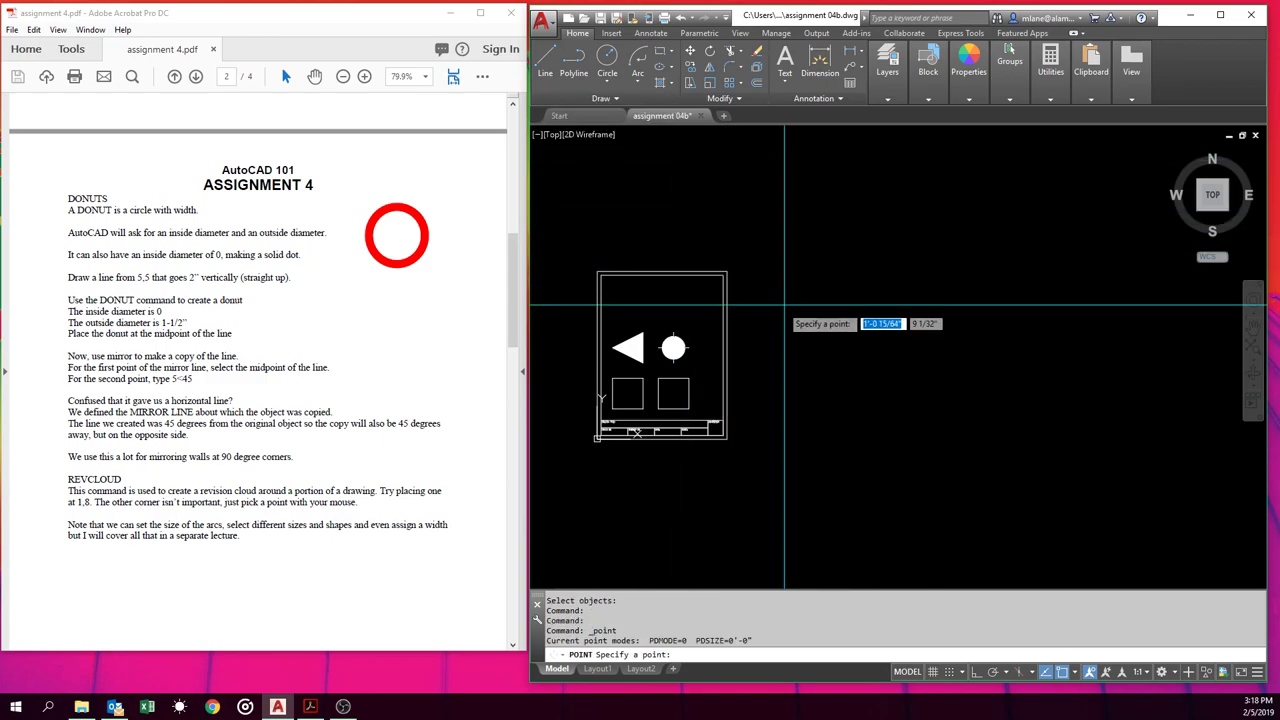
click(766, 308)
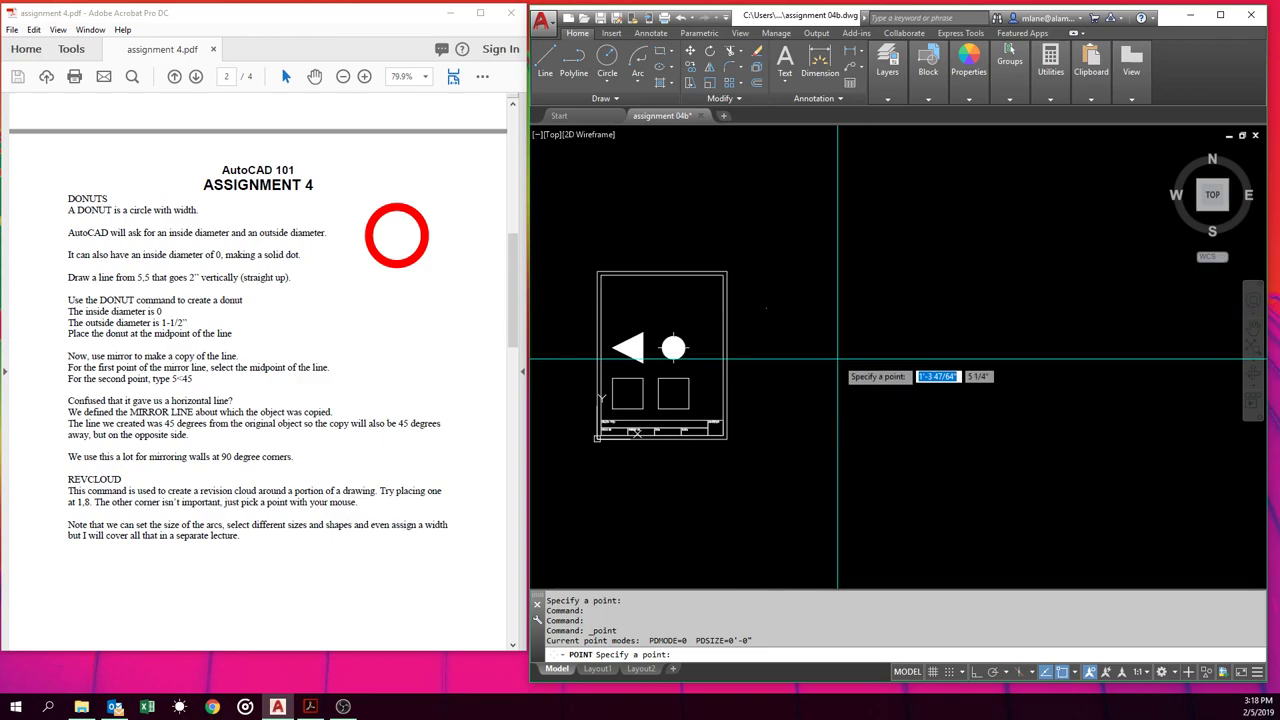
mouse_move(837, 358)
middle_down()
mouse_move(741, 358)
mouse_move(837, 350)
mouse_move(921, 318)
middle_up()
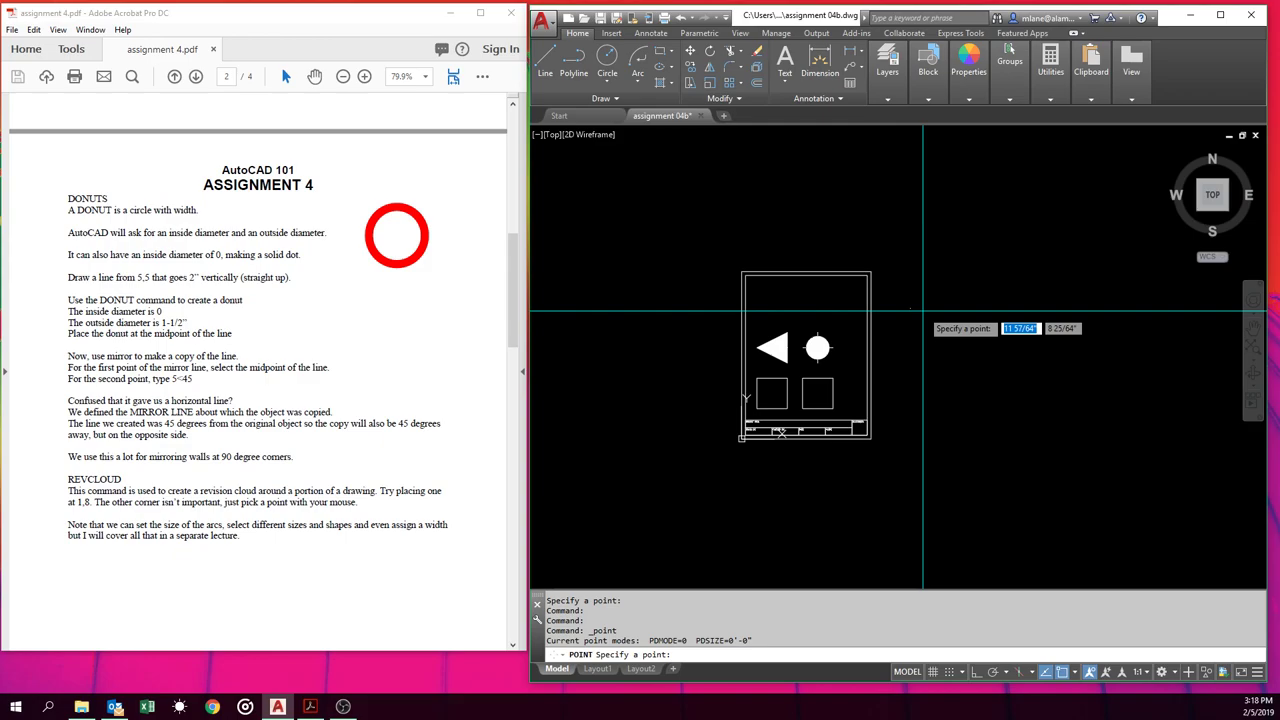
click(1018, 248)
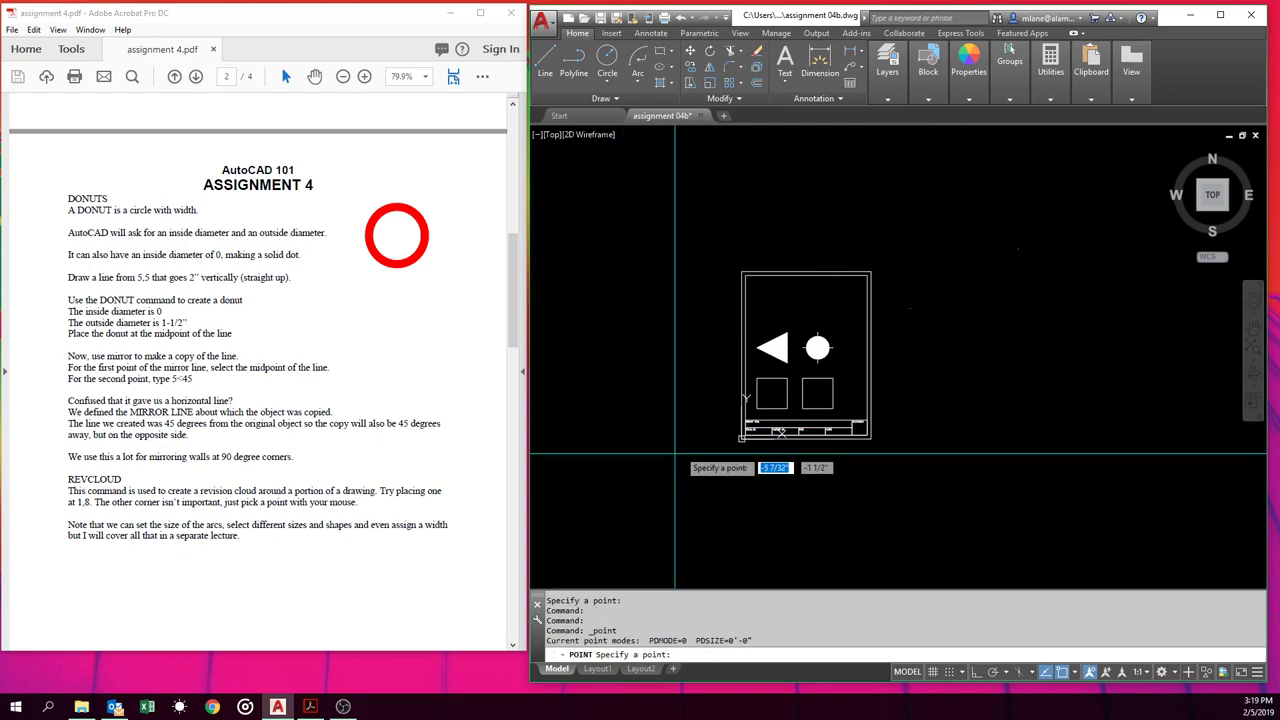
key(Escape)
key(Escape)
Copy the whole title-block sheet to ten stray locations with CO.
text(CO)
key(Return)
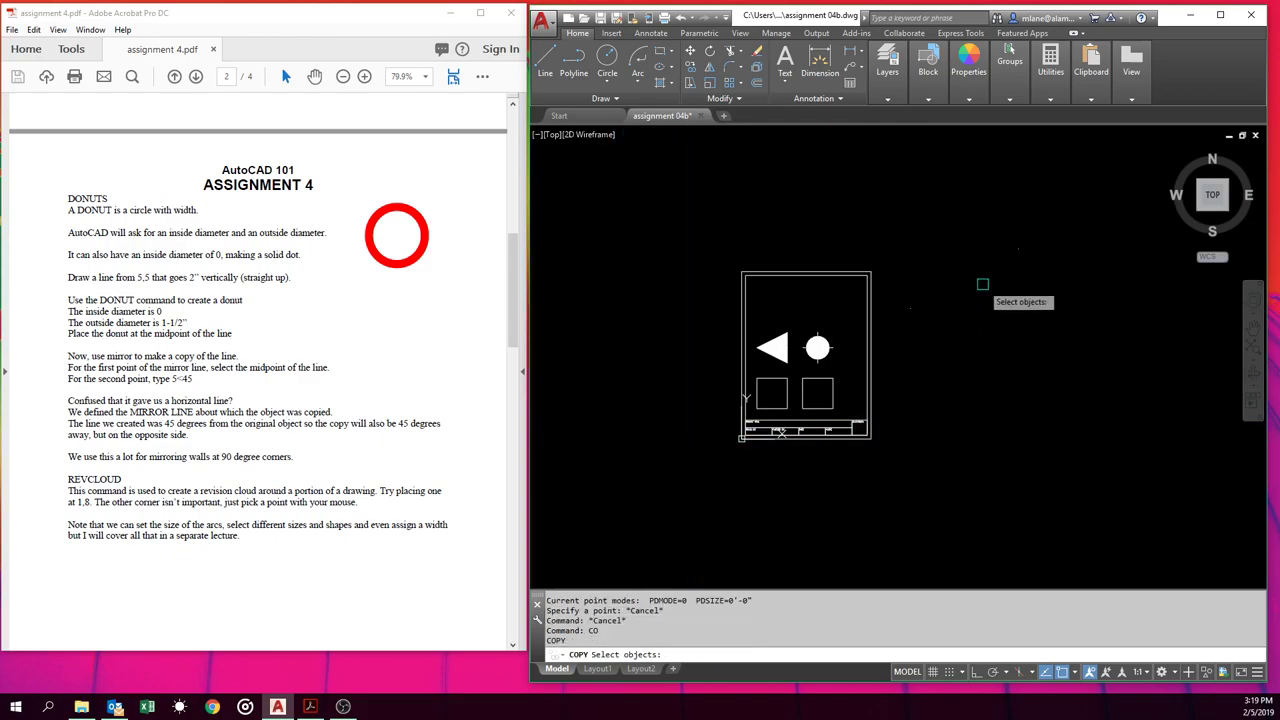
click(1051, 211)
click(600, 505)
key(Return)
click(670, 487)
click(866, 538)
click(720, 459)
click(691, 470)
click(623, 429)
click(591, 473)
click(638, 518)
click(732, 534)
click(737, 499)
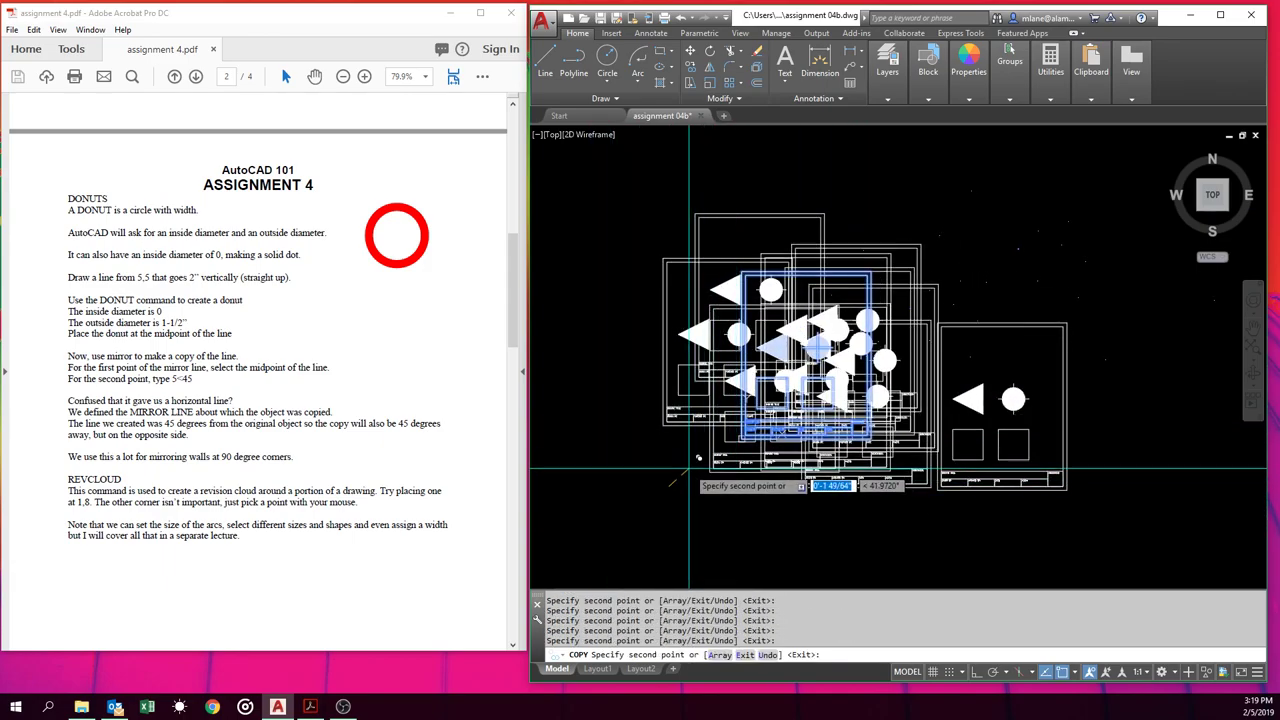
click(709, 457)
click(690, 505)
click(715, 500)
key(Return)
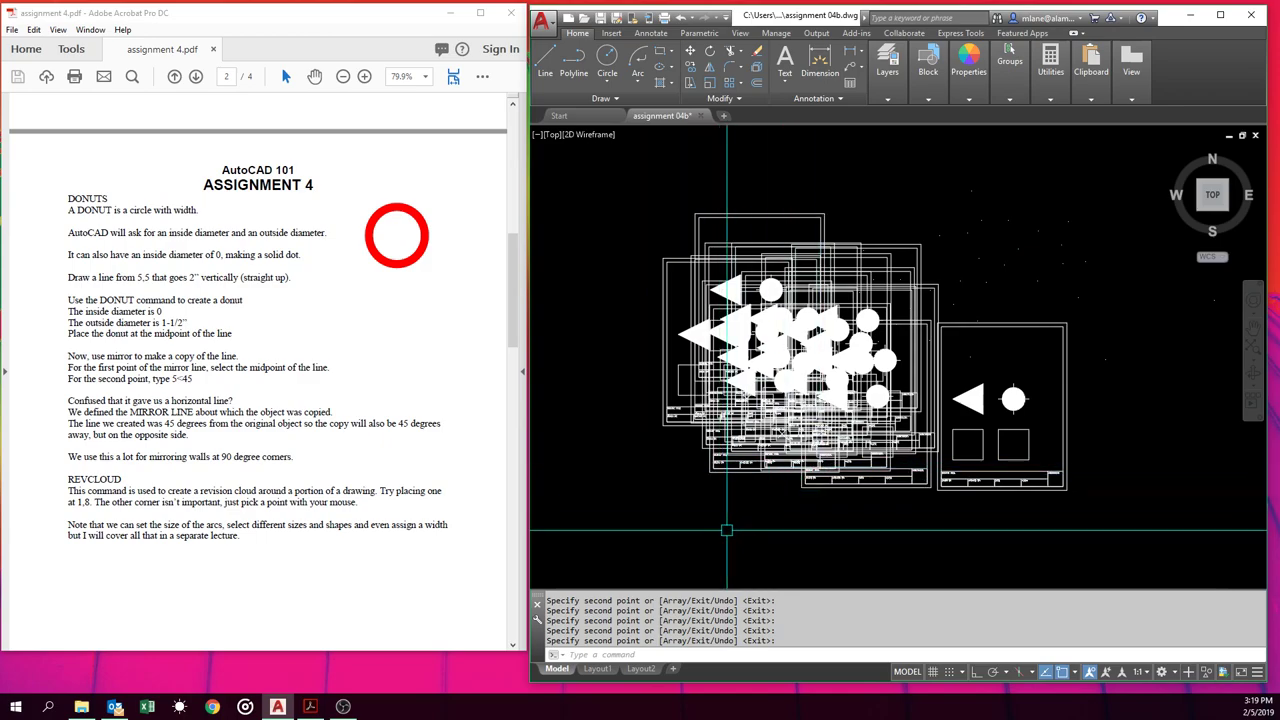
Undo the sheet copies with U and begin window-erasing the stray points.
key(Return)
text(u)
key(Return)
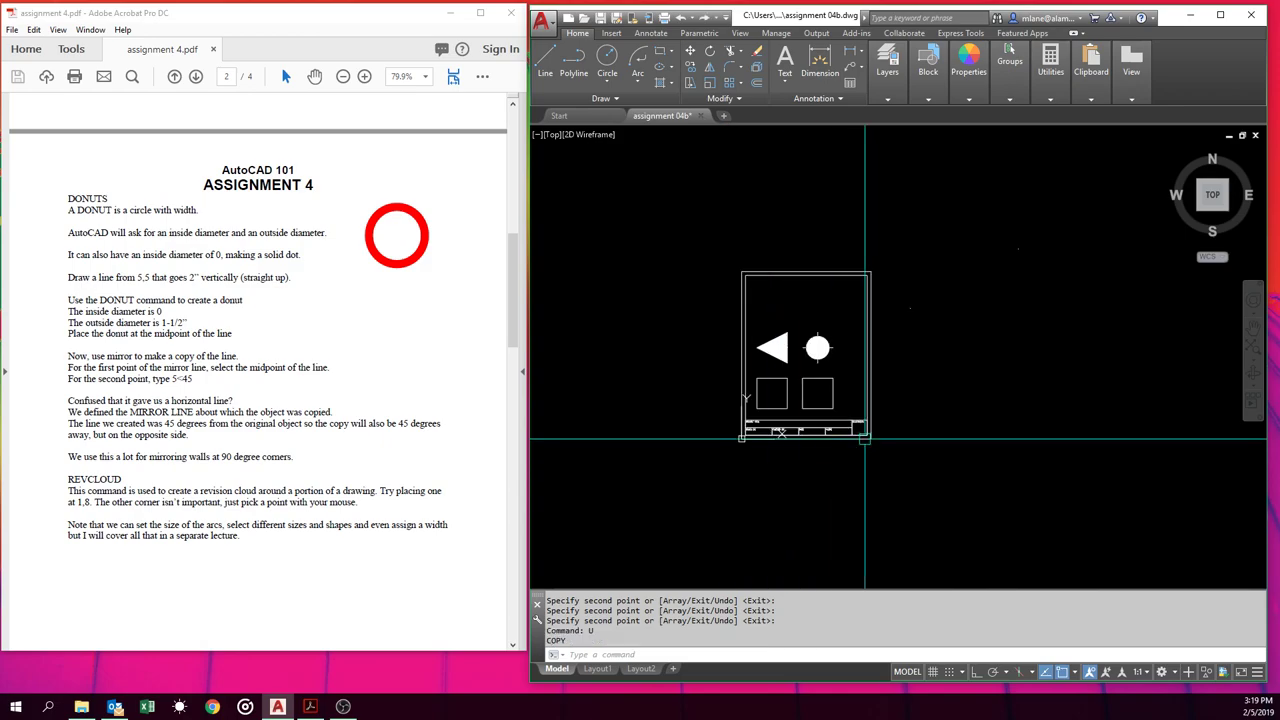
text(e)
key(Return)
click(1128, 226)
Erase the two stray point markers and expand the Draw panel's extra tools.
click(897, 339)
key(Return)
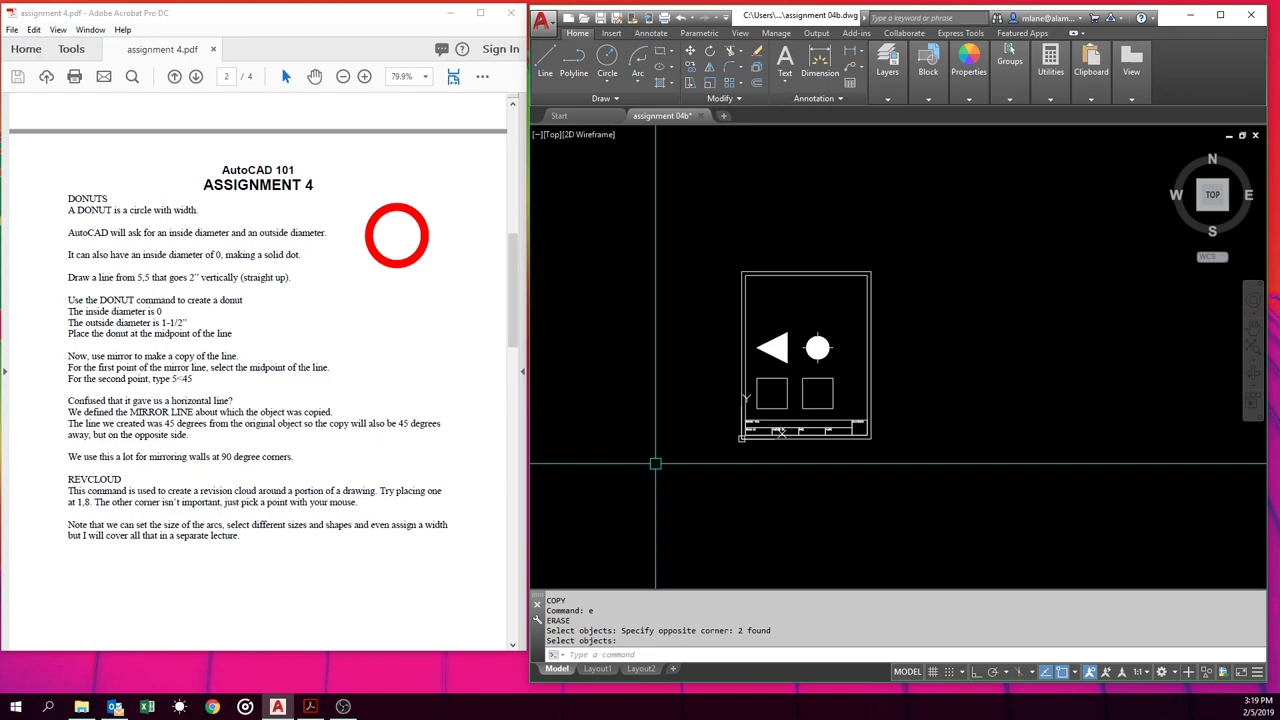
click(612, 99)
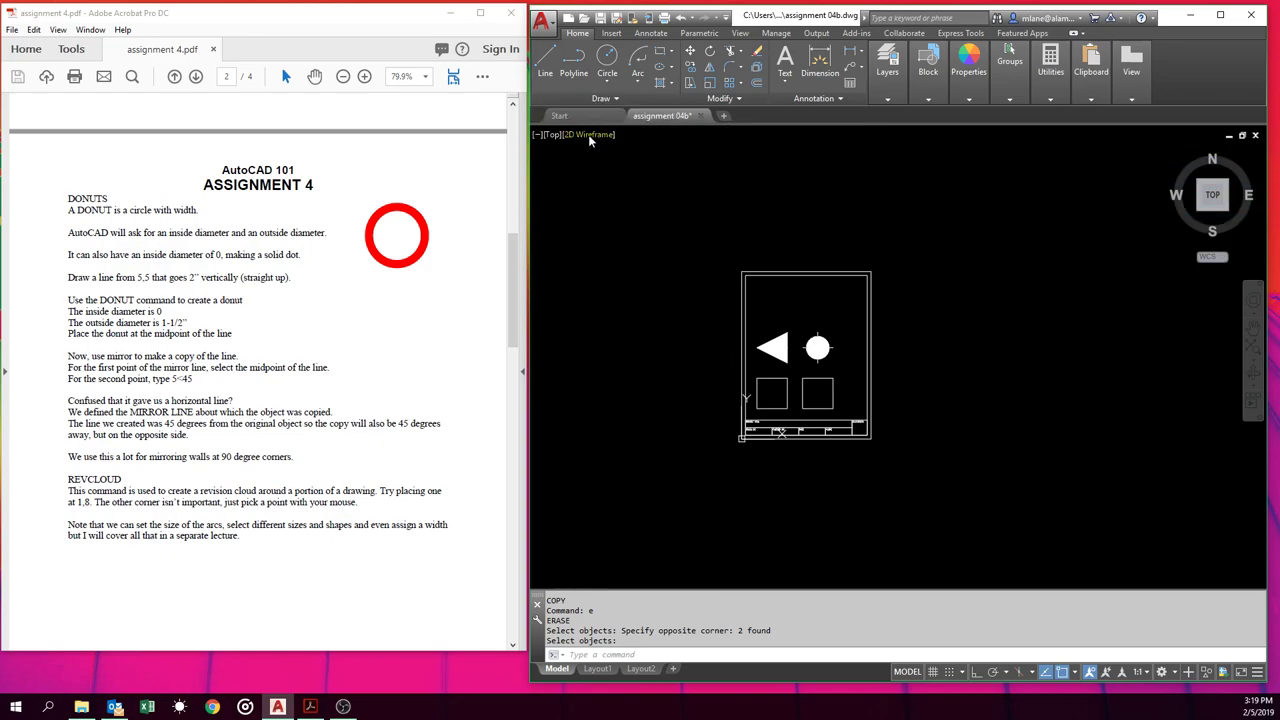
click(624, 99)
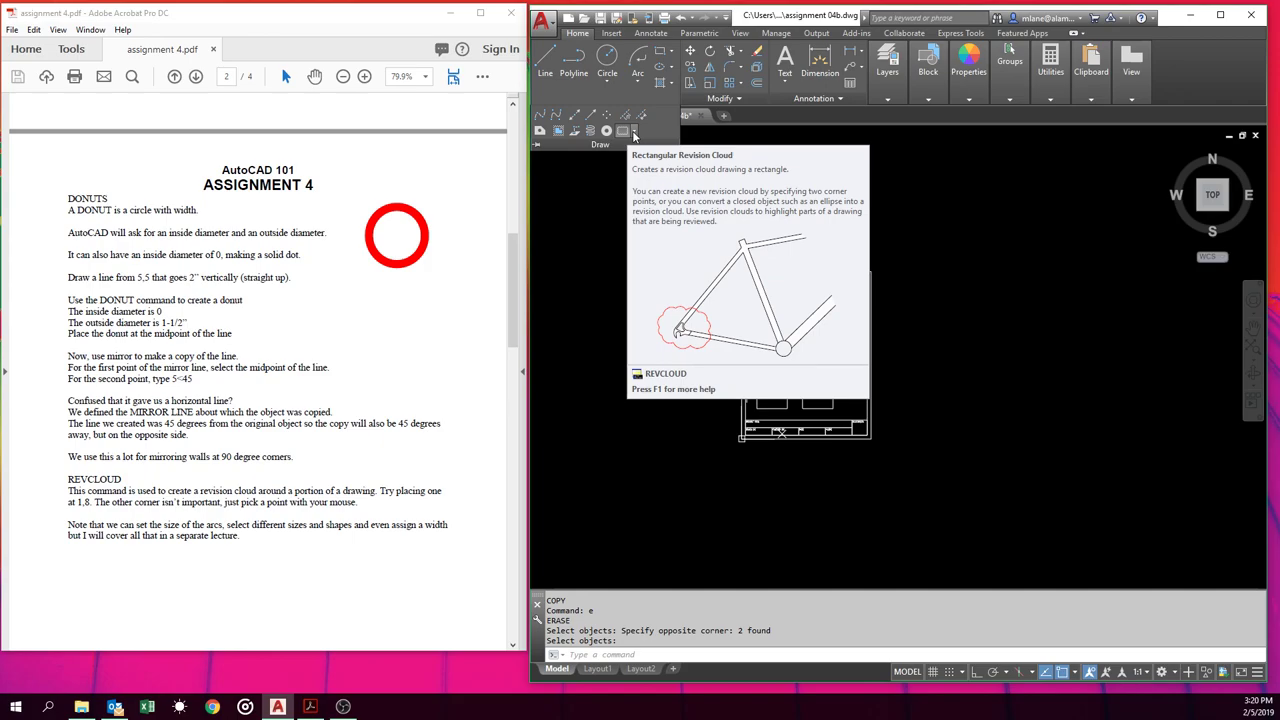
Draw a Rectangular revision cloud from corner 1,8 to an opposite corner above the arrowhead.
click(633, 131)
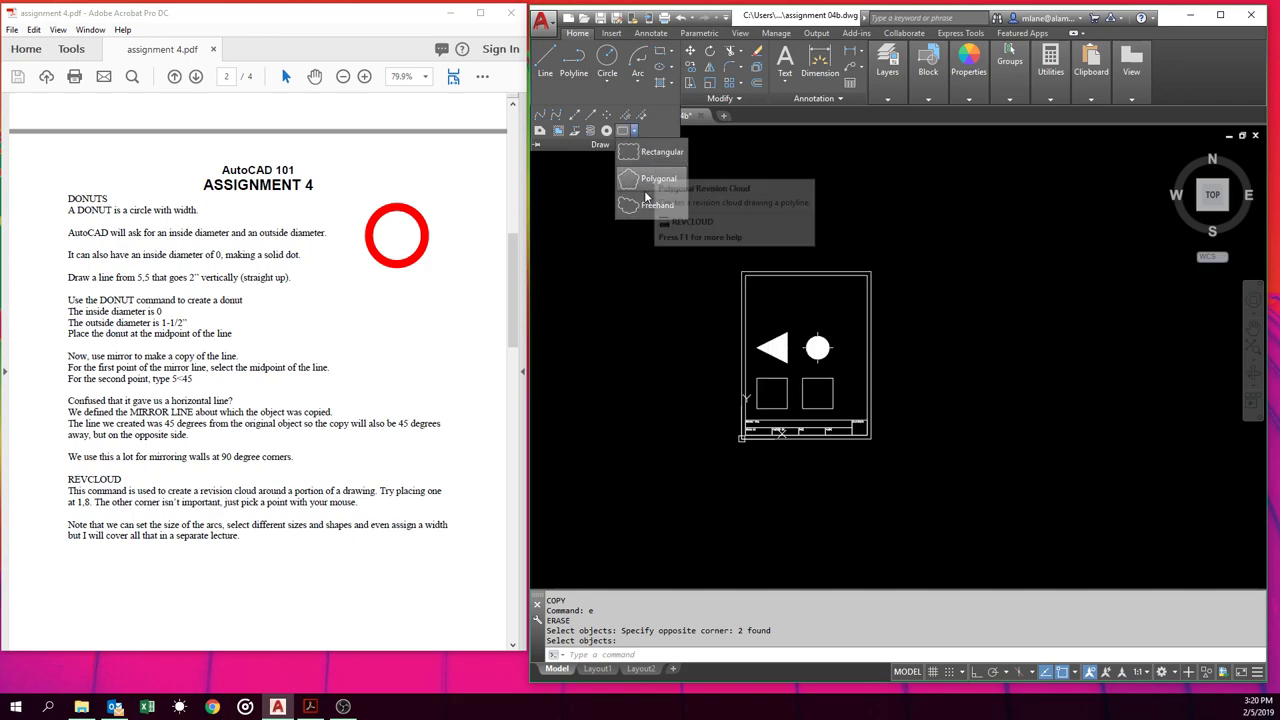
click(650, 153)
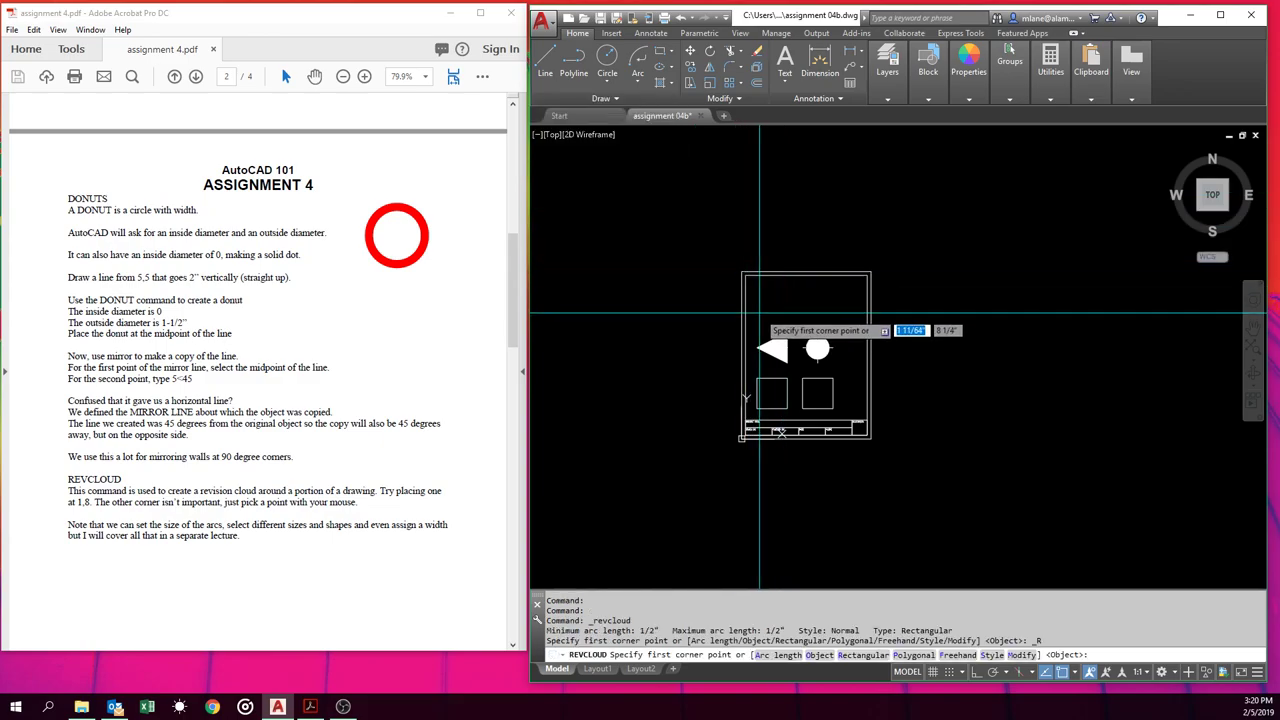
text(1,8)
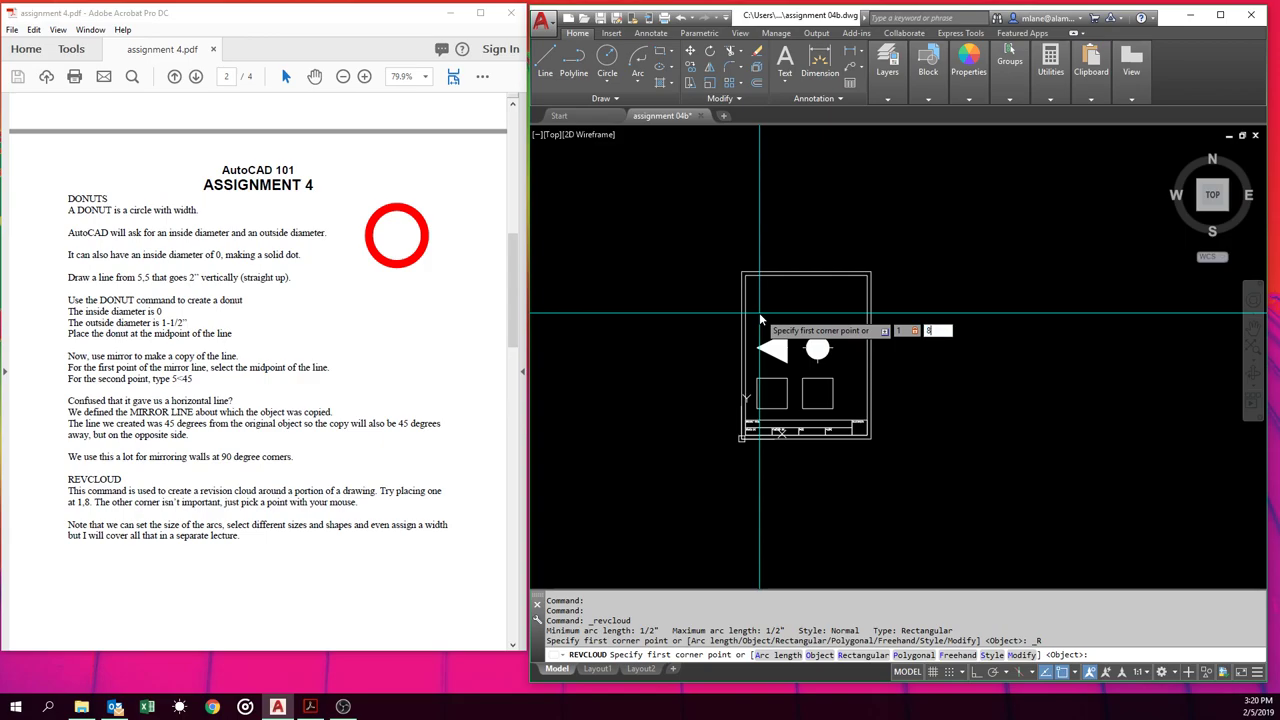
key(Return)
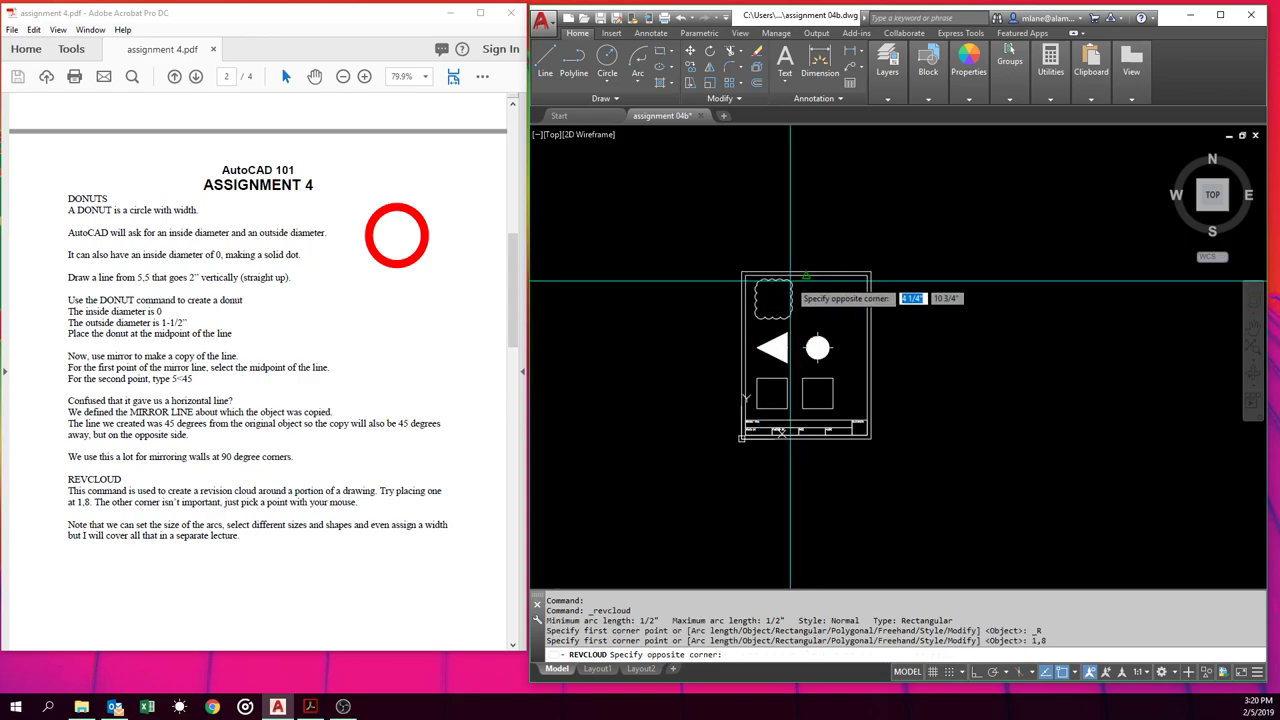
scroll(791, 285, up, 2)
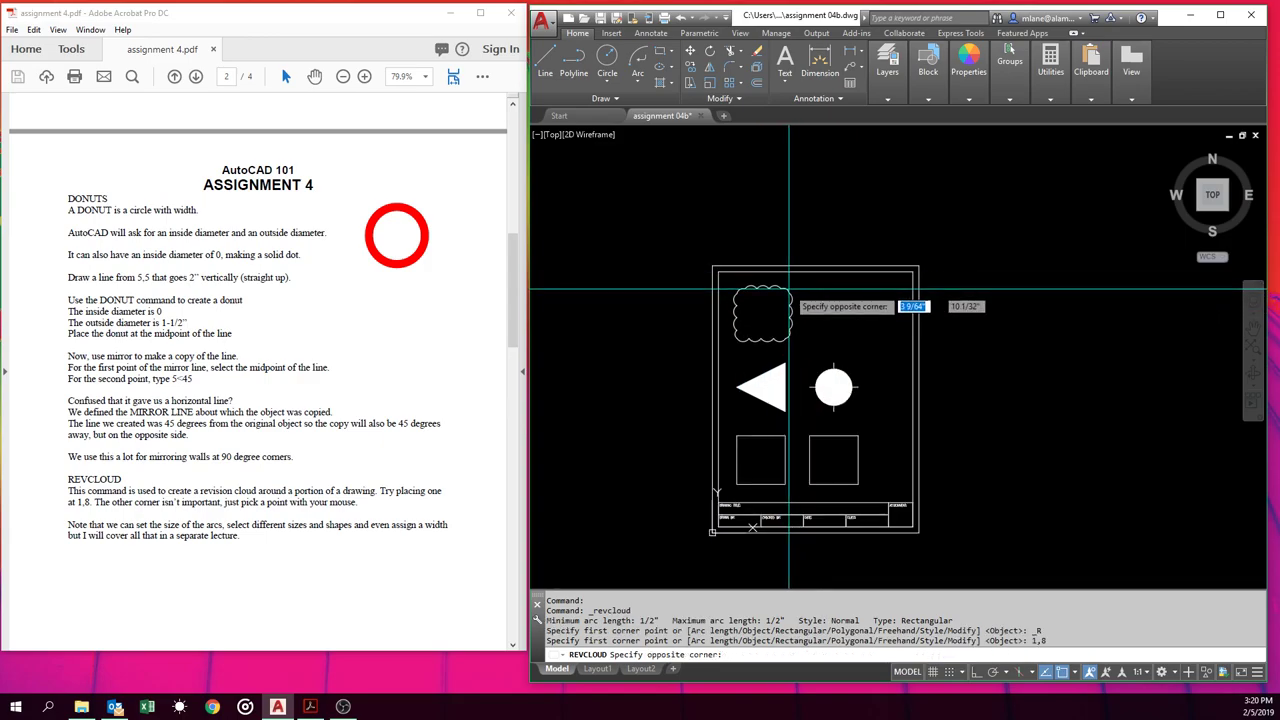
click(796, 285)
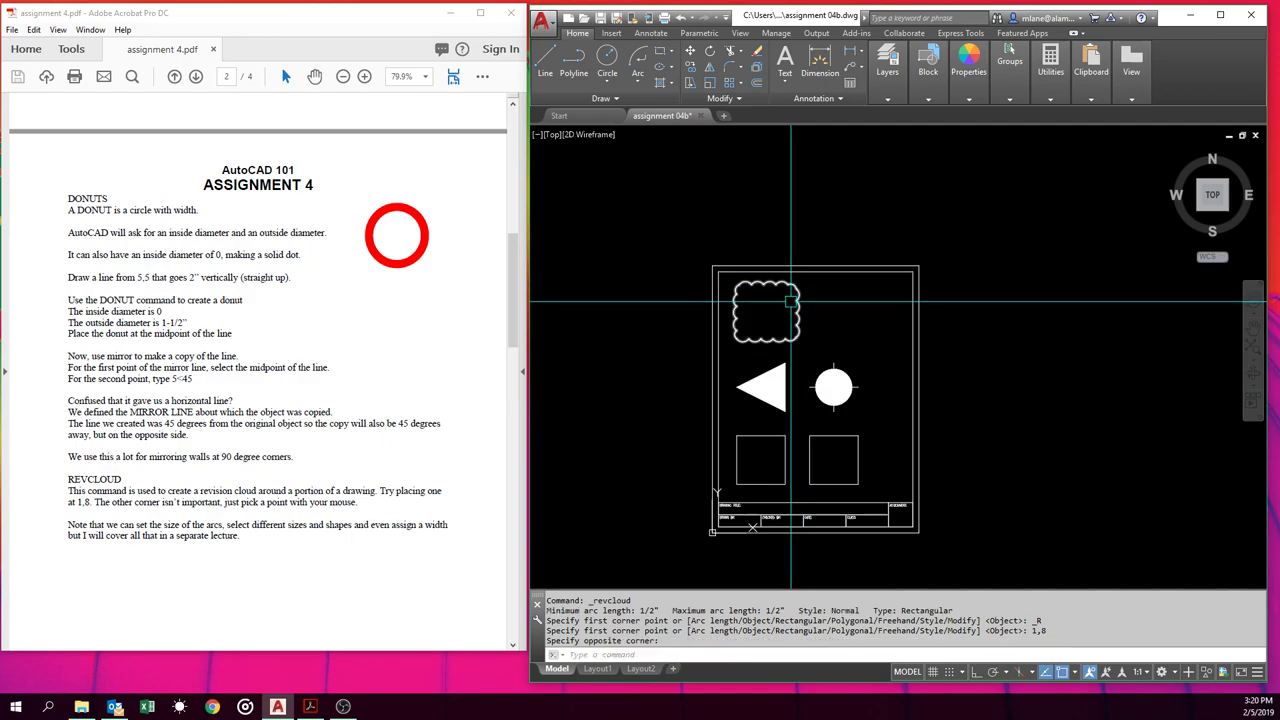
scroll(793, 295, up, 4)
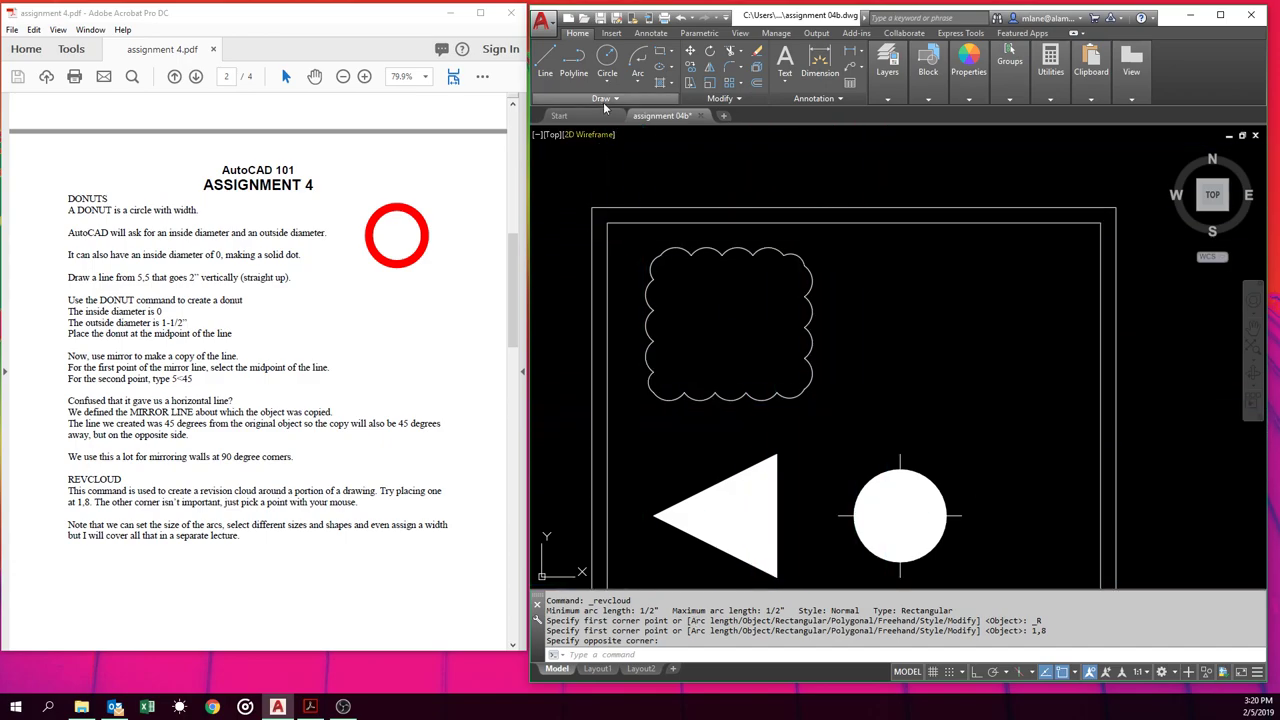
Draw a small rectangular revision cloud with REVCLOUD by picking two corners.
text(REVCLOUD)
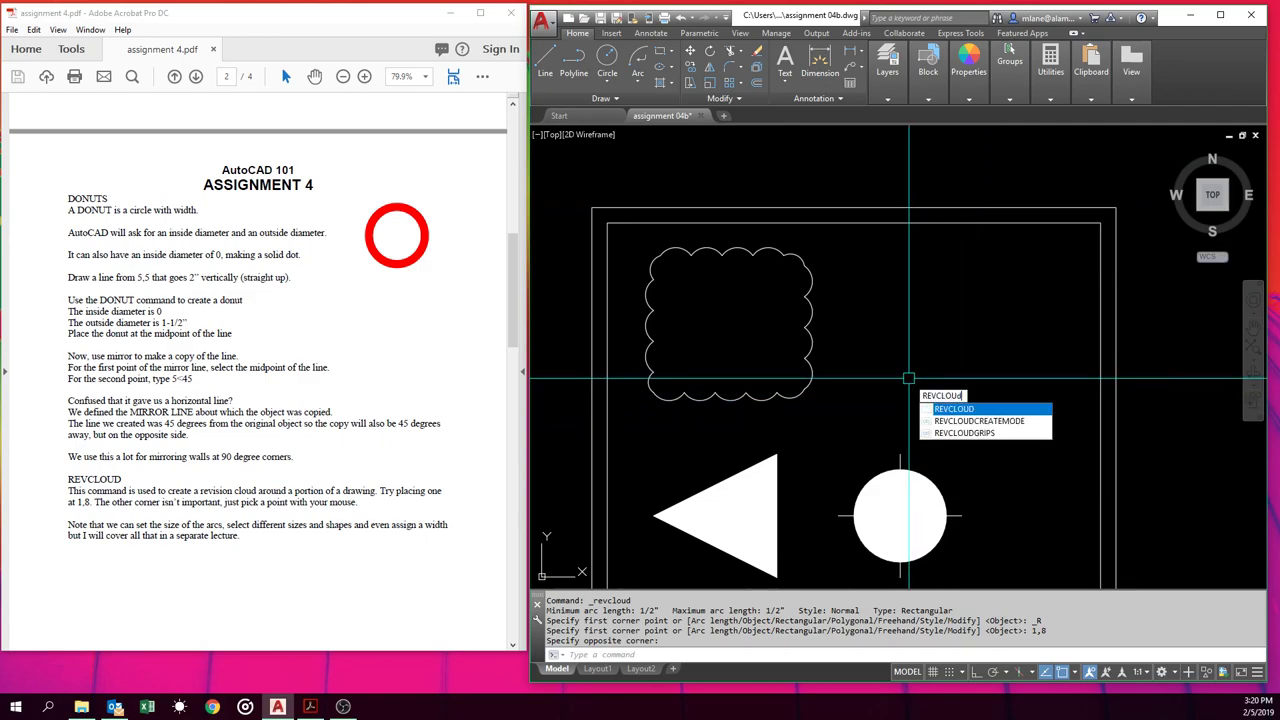
key(Return)
click(871, 397)
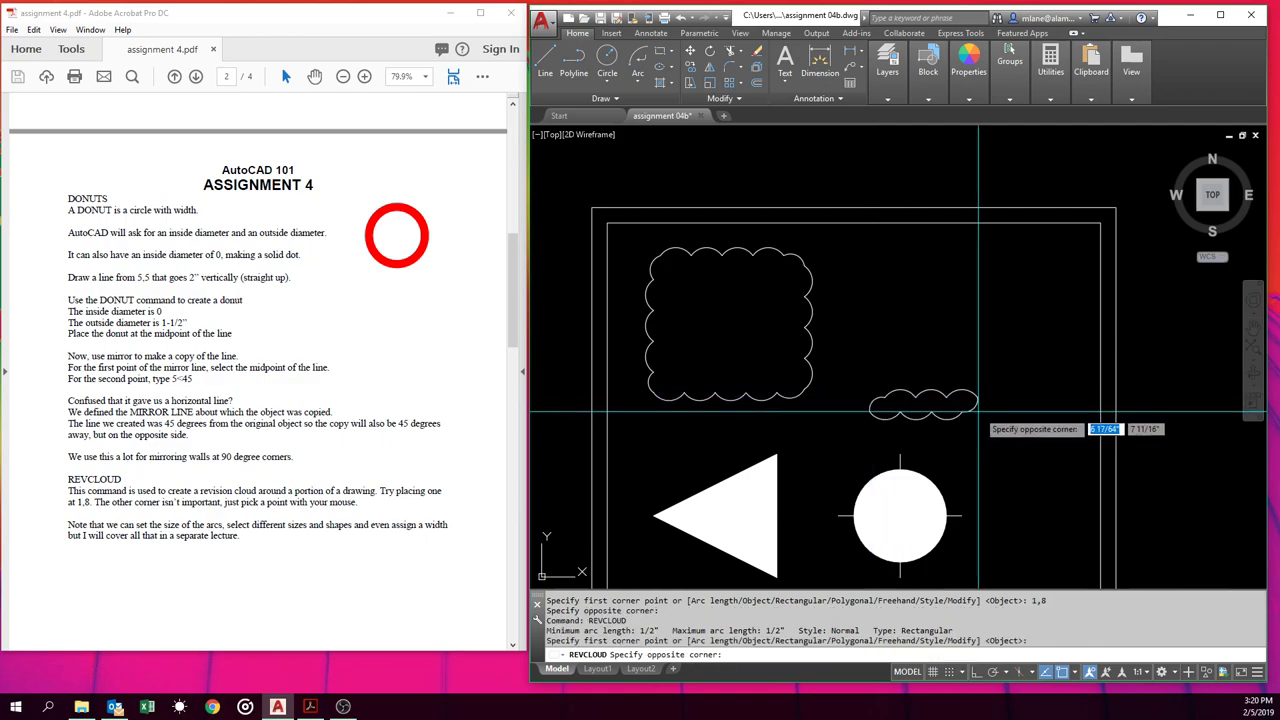
click(1001, 420)
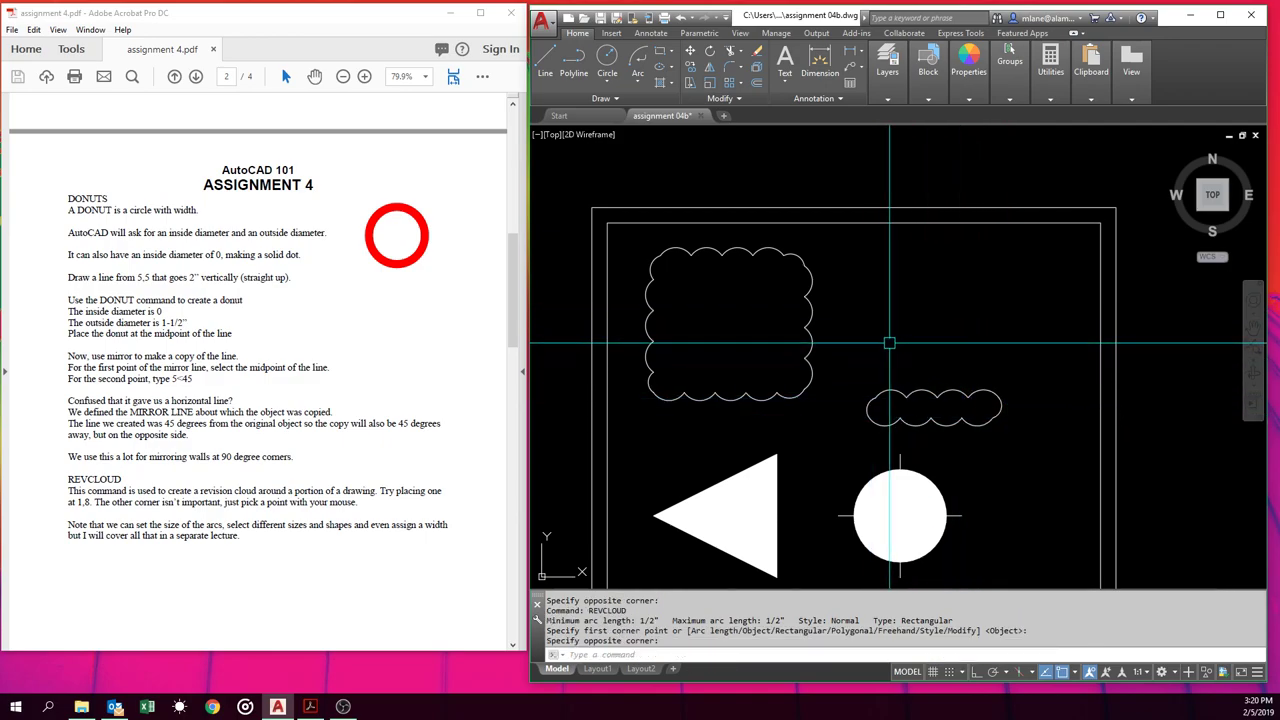
Draw a larger freehand revision cloud, tracing the path back to its start point.
key(Return)
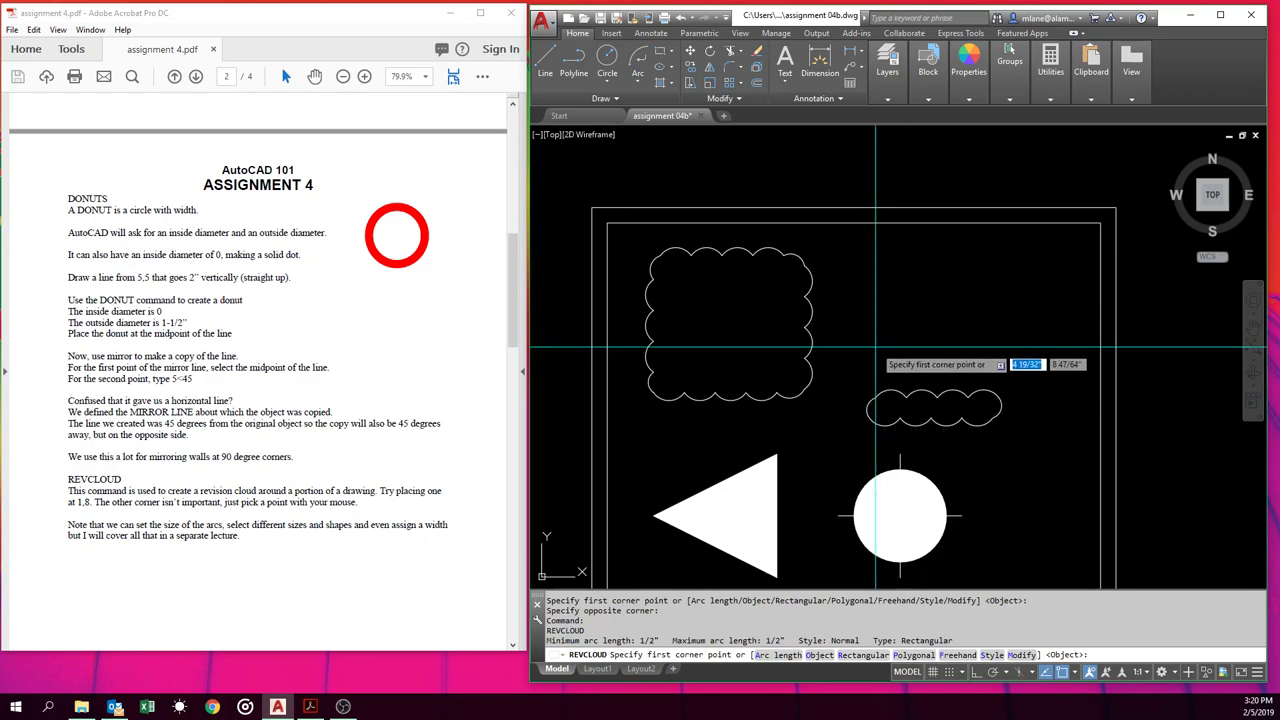
text(f)
key(Return)
click(836, 258)
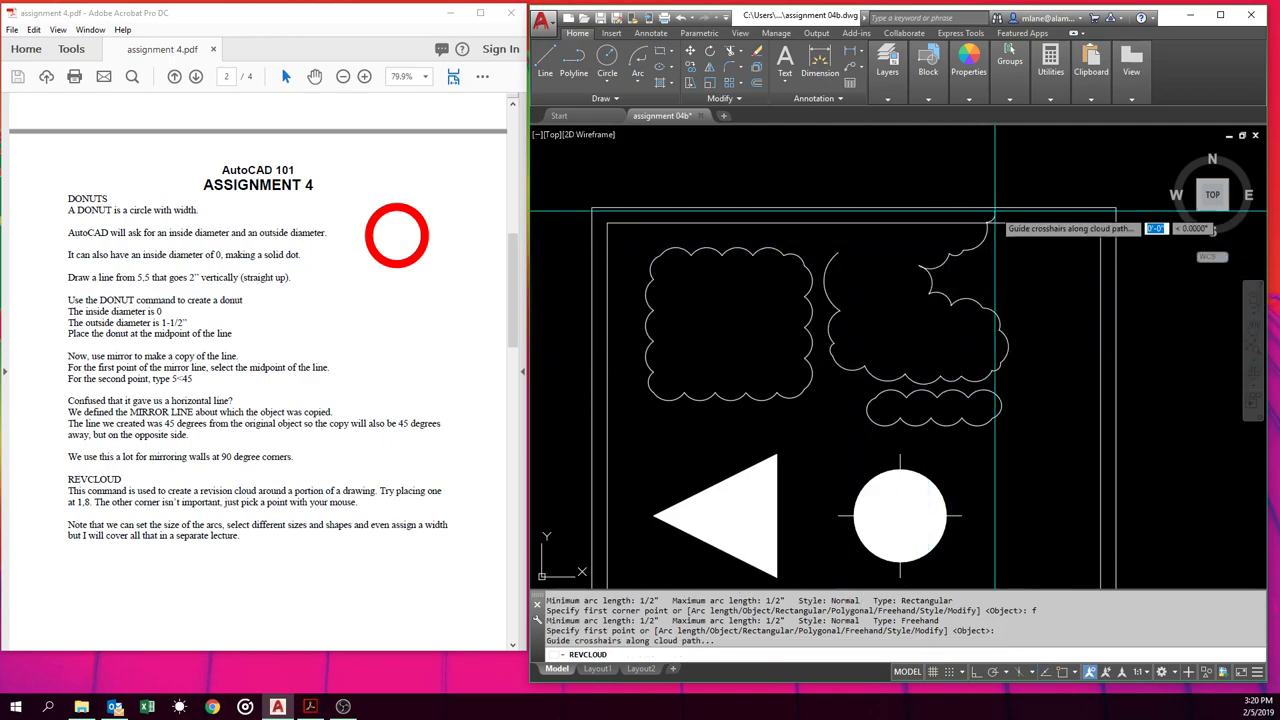
mouse_move(840, 150)
mouse_move(836, 256)
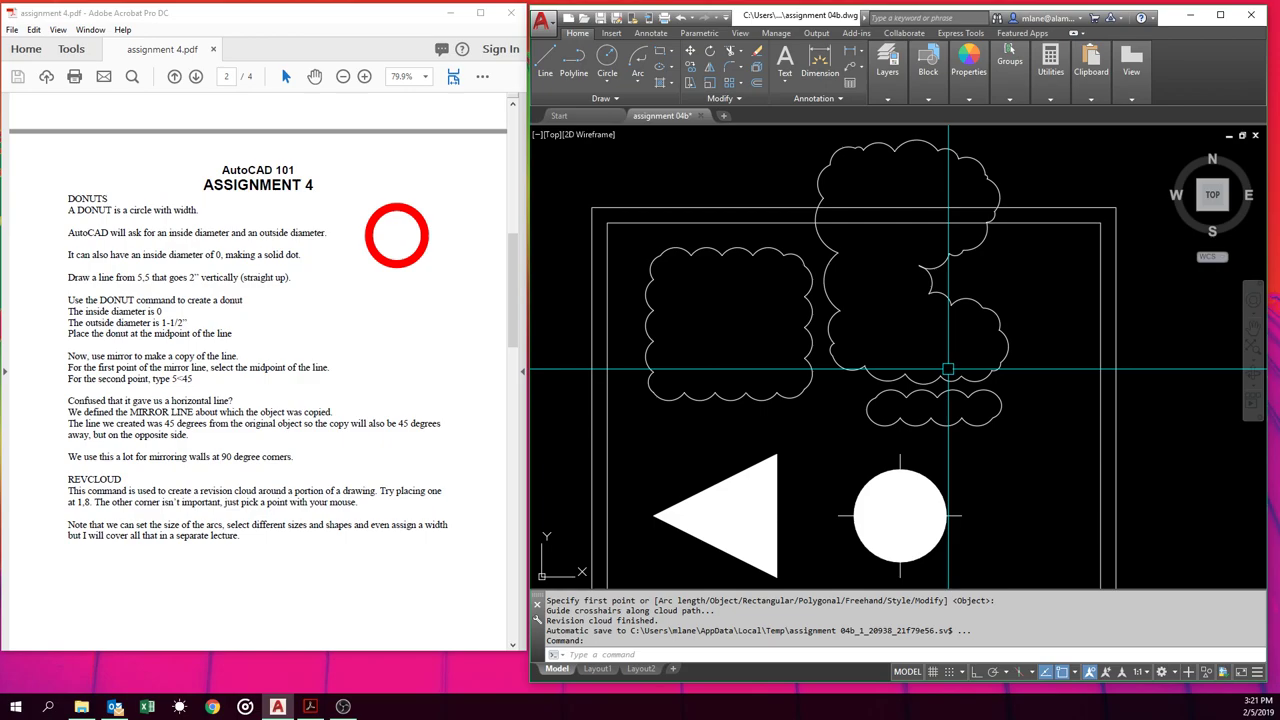
Erase the freehand and small oblong clouds using a crossing window.
scroll(948, 369, down, 3)
text(E)
key(Return)
click(995, 346)
click(947, 392)
key(Return)
scroll(814, 512, up, 2)
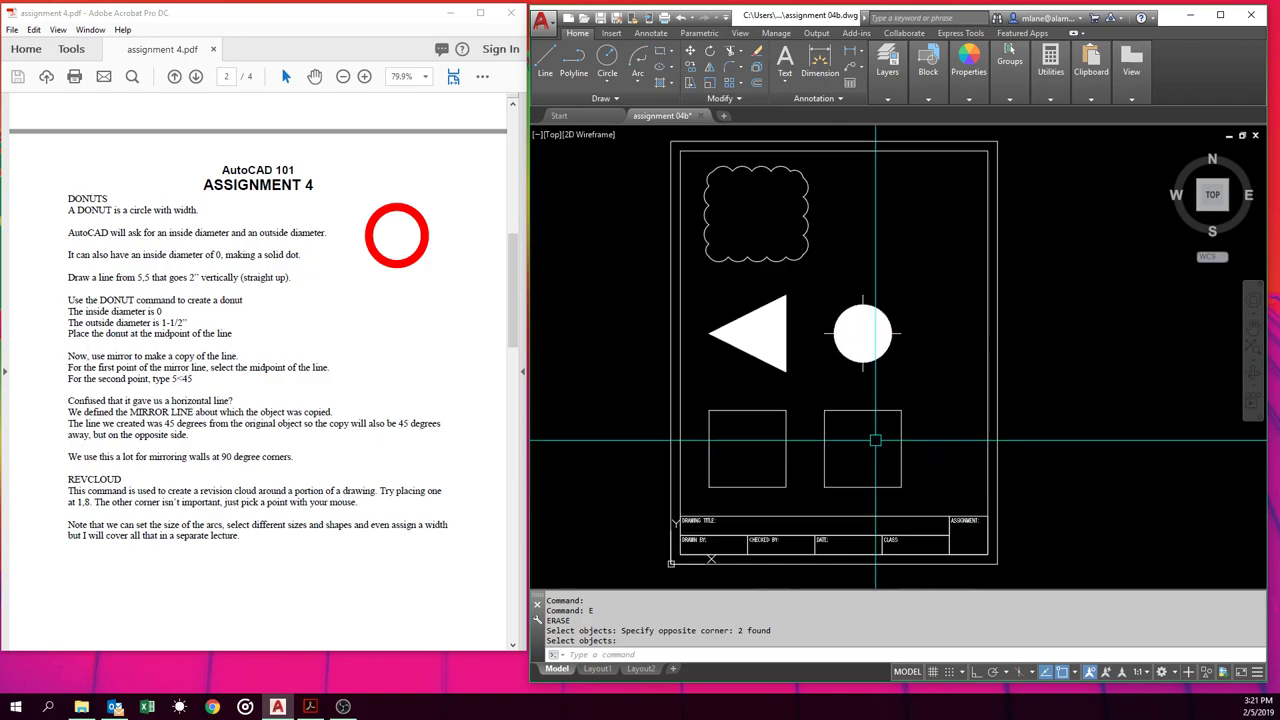